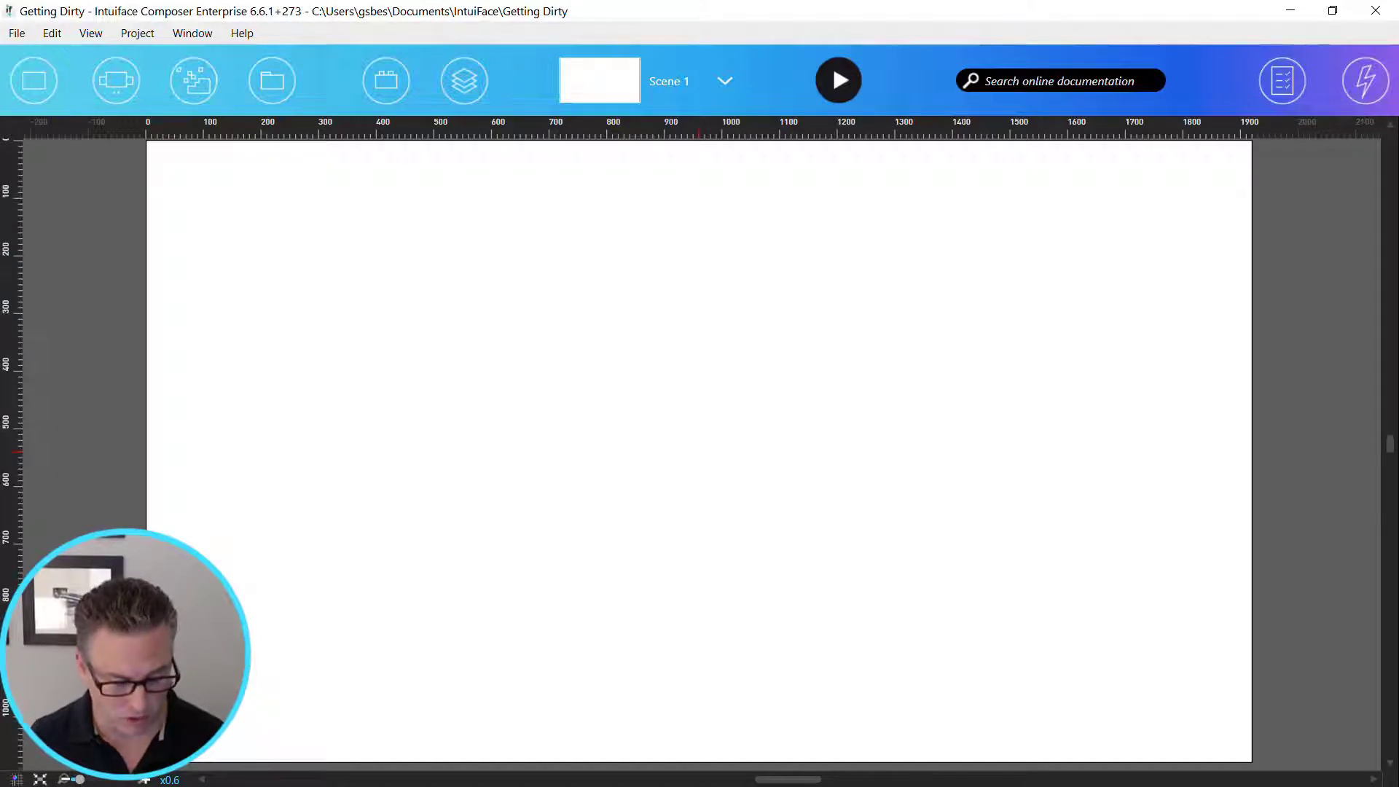
# - Add the dark brick wall image to the scene and set it as experience background, making the current scene's background transparent
pyautogui.moveTo(714, 786); pyautogui.dragTo(566, 239)
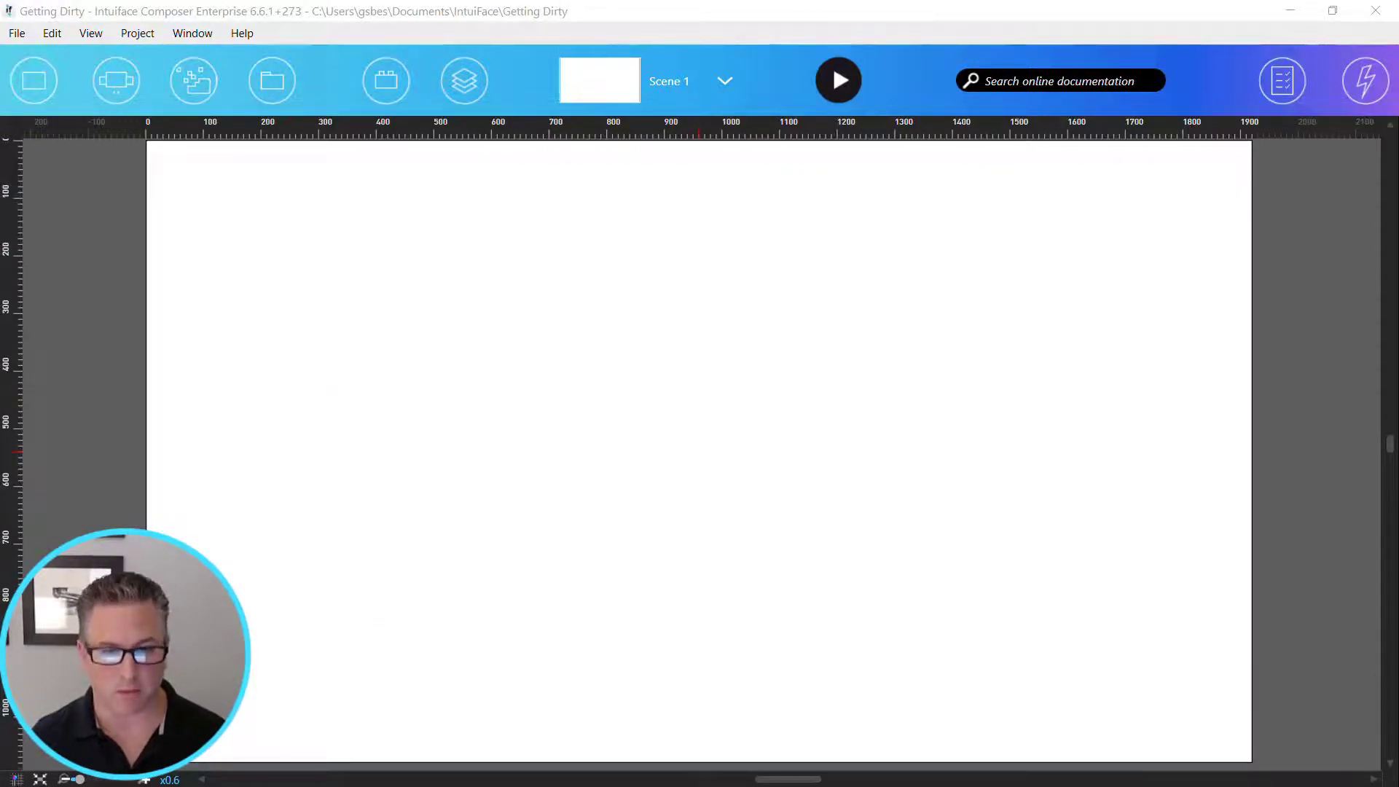
pyautogui.moveTo(594, 545); pyautogui.dragTo(703, 427)
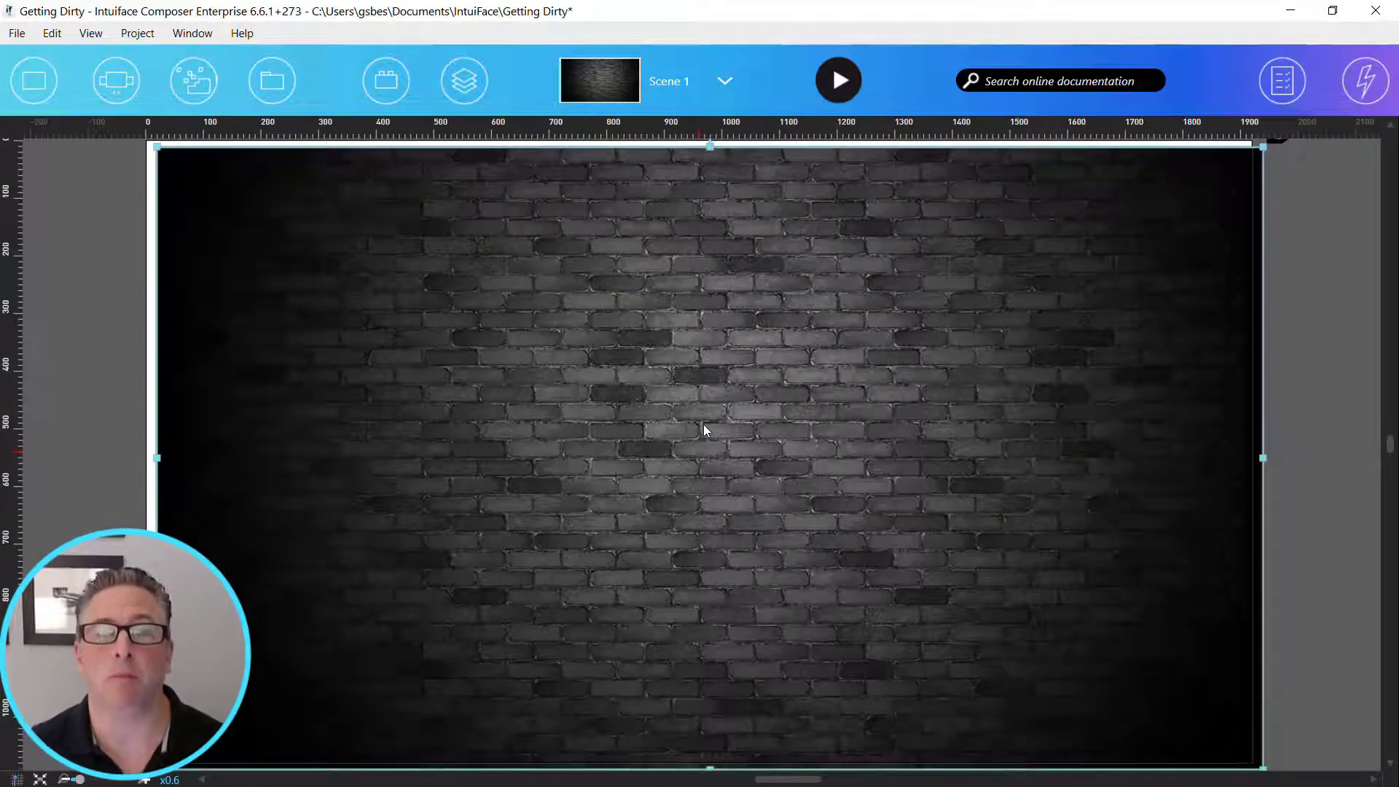
pyautogui.rightClick(689, 311)
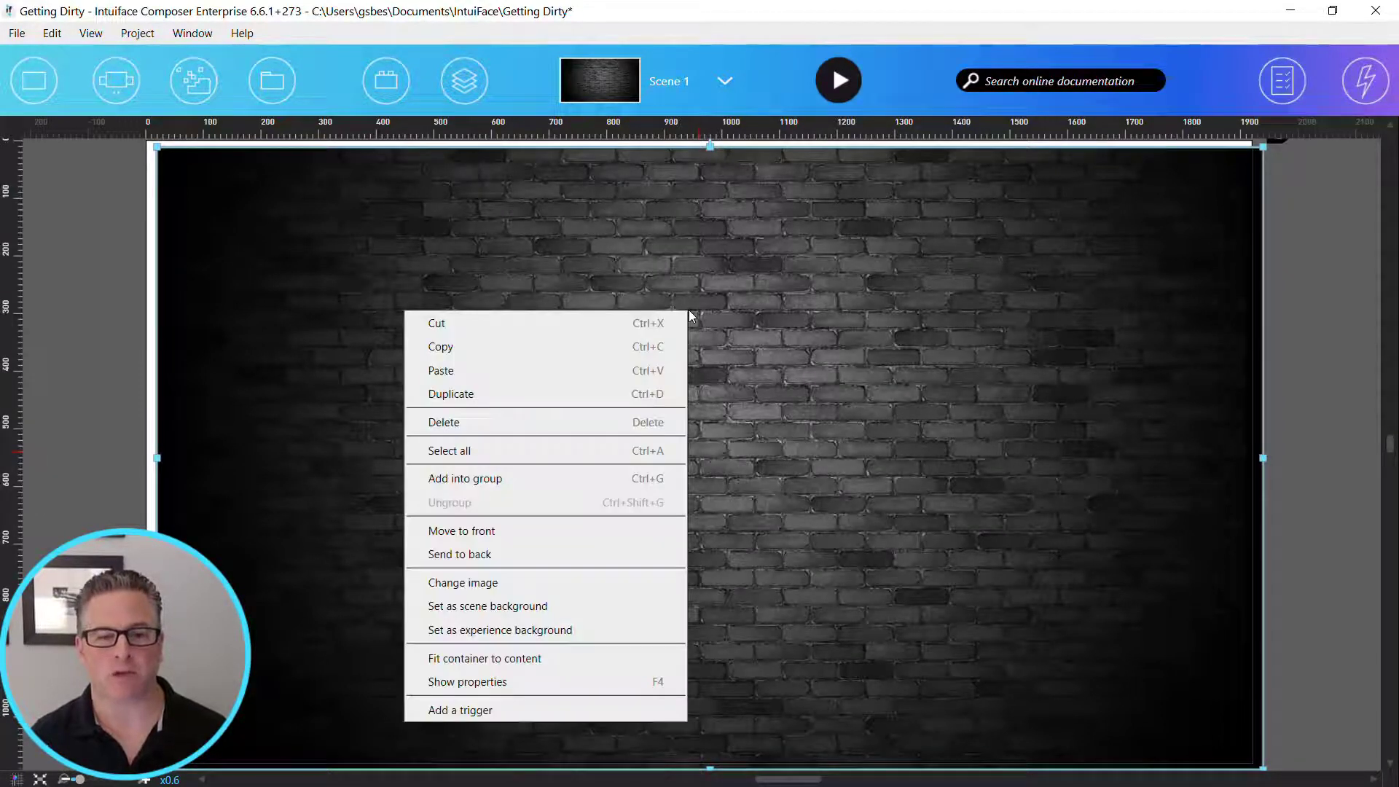
pyautogui.click(632, 629)
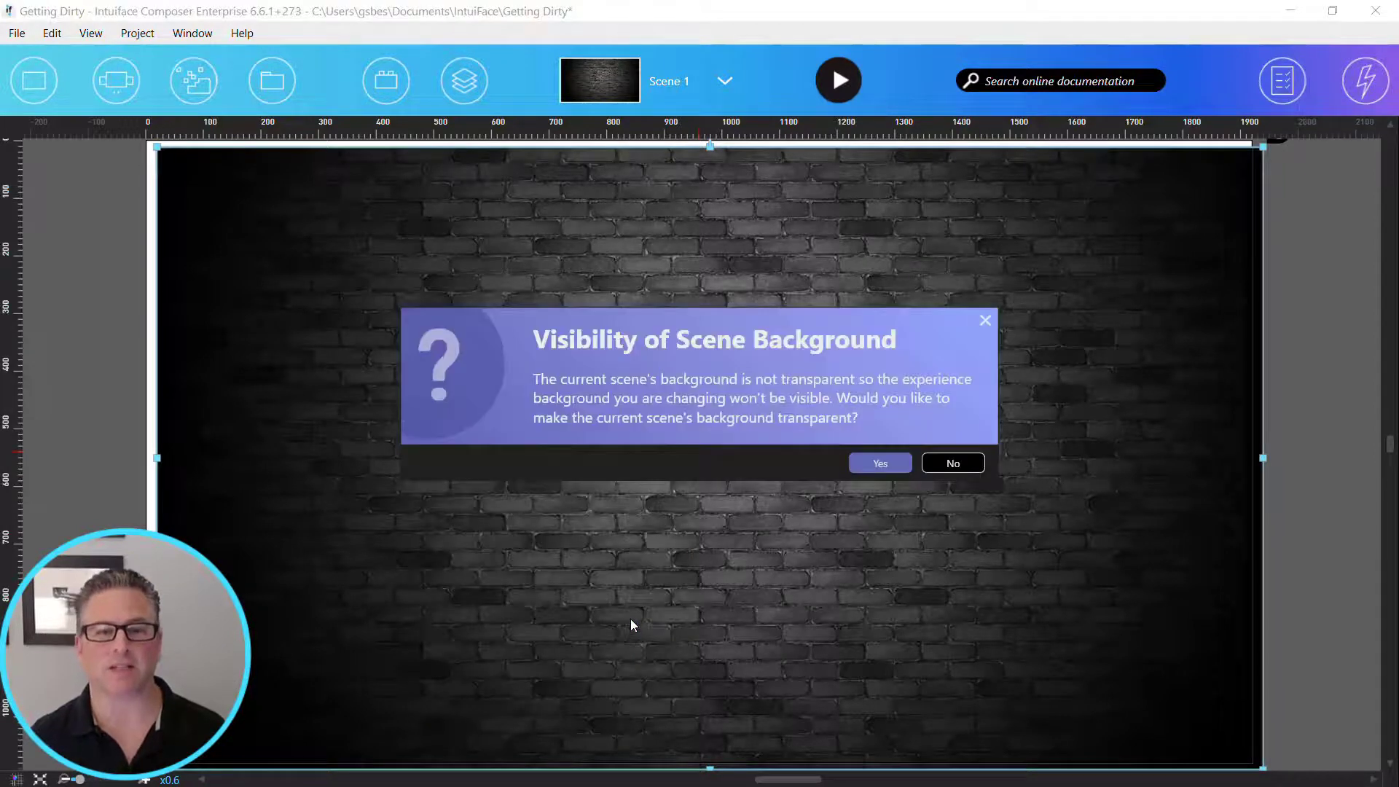
pyautogui.click(881, 464)
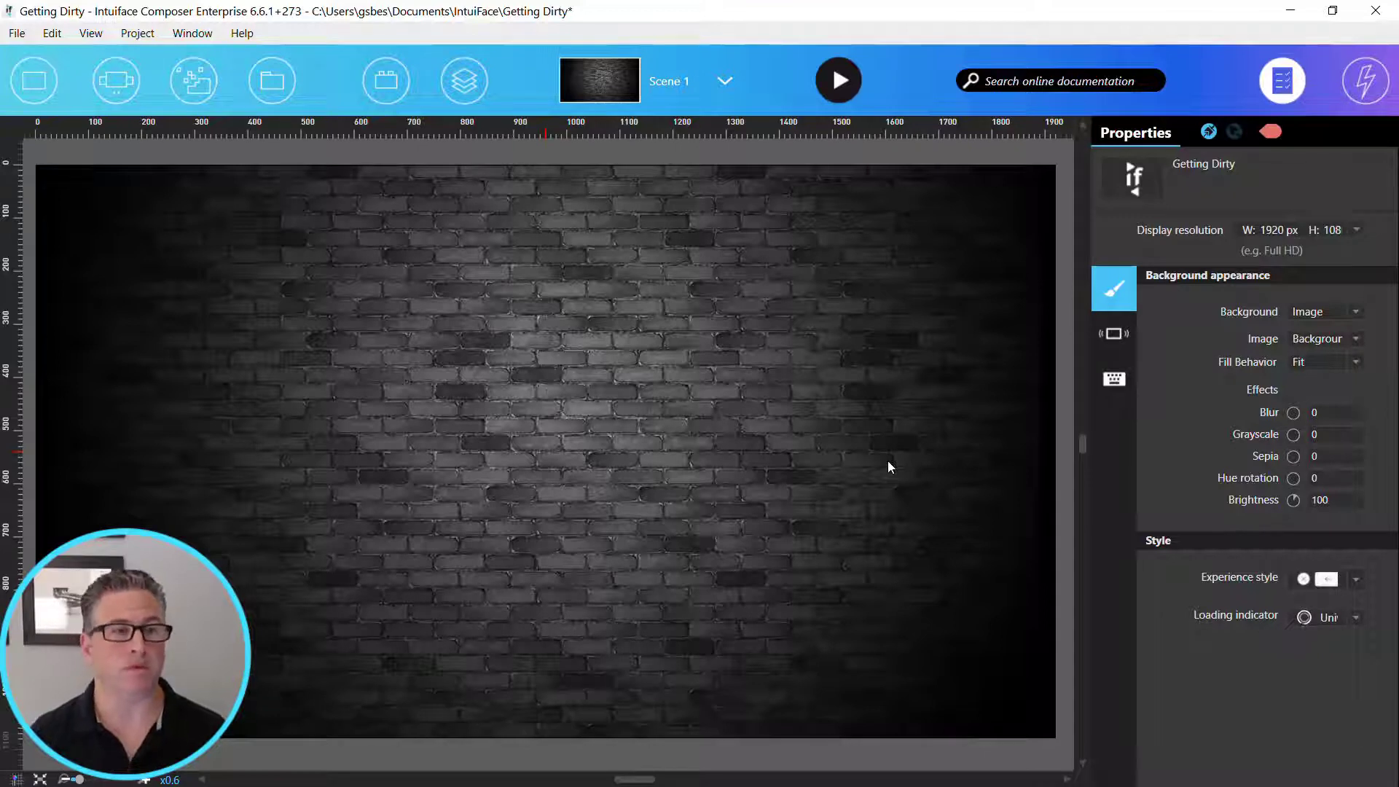
# - Add a text asset near the top of the scene reading "STEEL FRAMES COLLECTION"
pyautogui.click(34, 81)
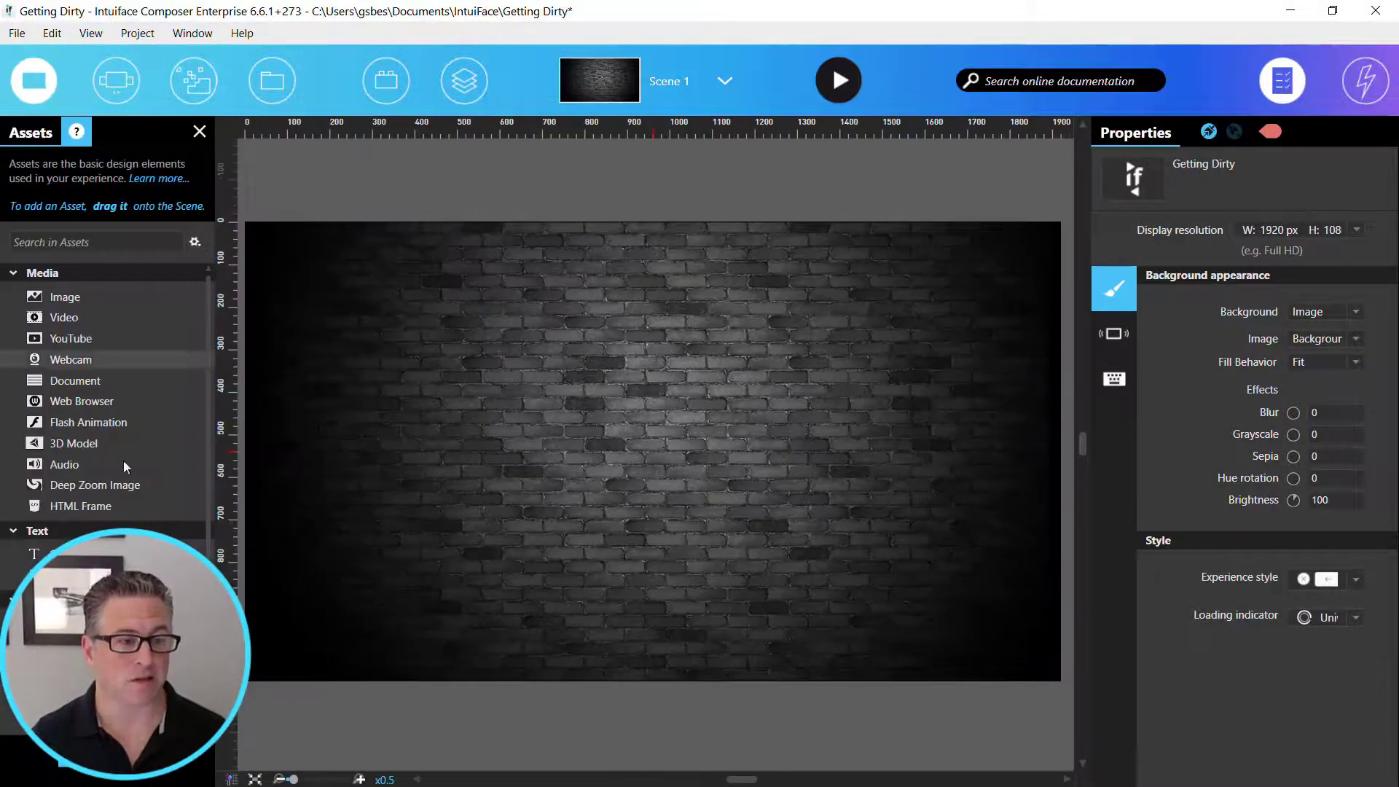
pyautogui.moveTo(110, 554); pyautogui.dragTo(682, 311)
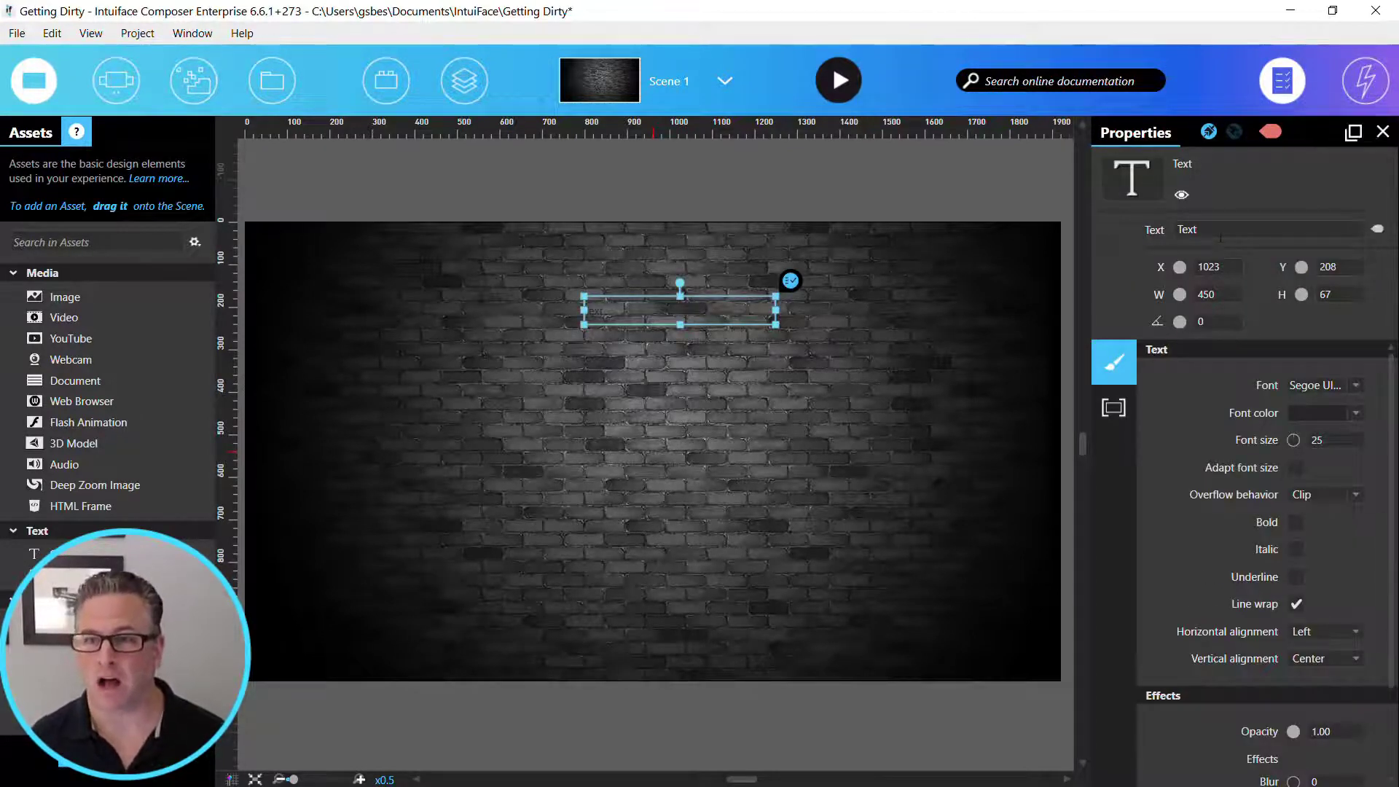
pyautogui.moveTo(1212, 229); pyautogui.dragTo(1106, 228)
pyautogui.write('STE')
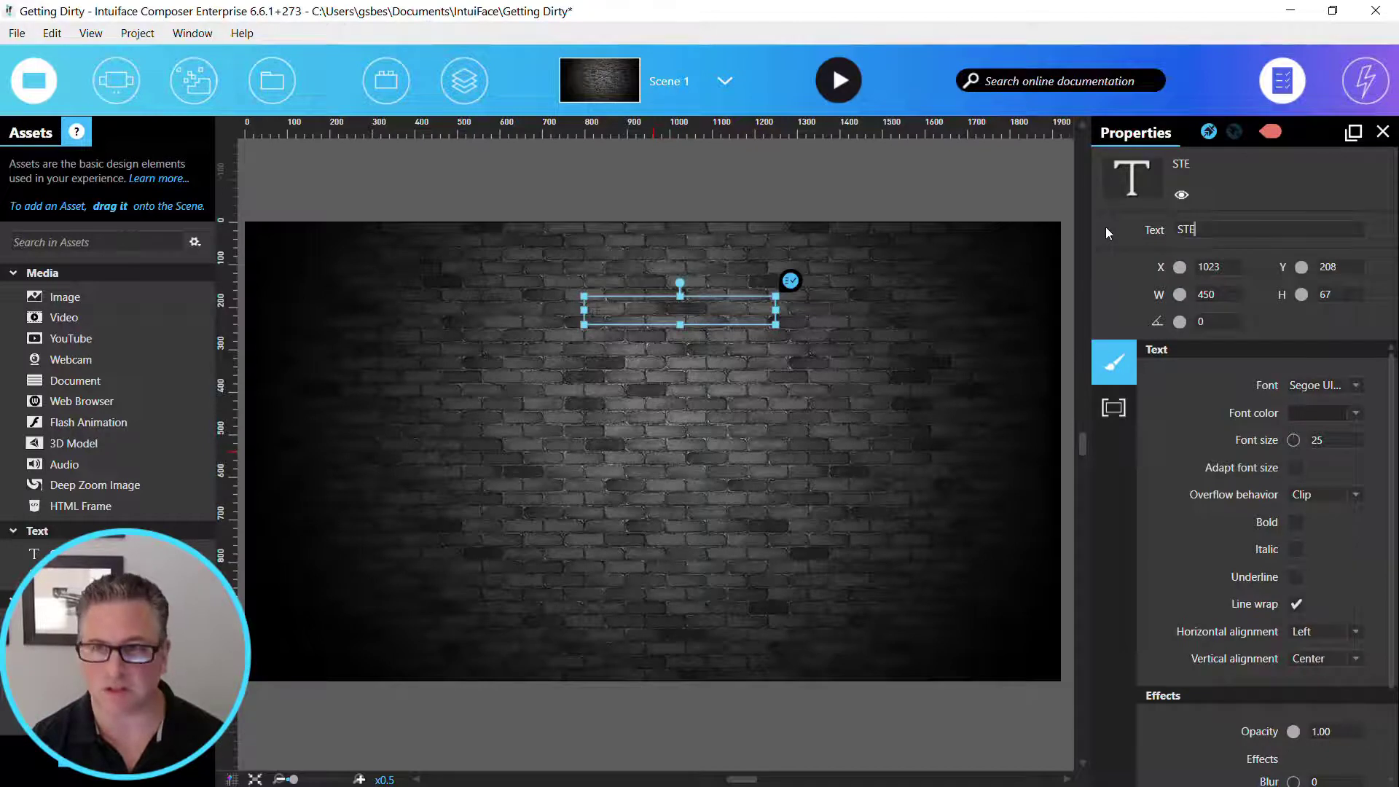
pyautogui.write('EL FREAMES COLLECTION')
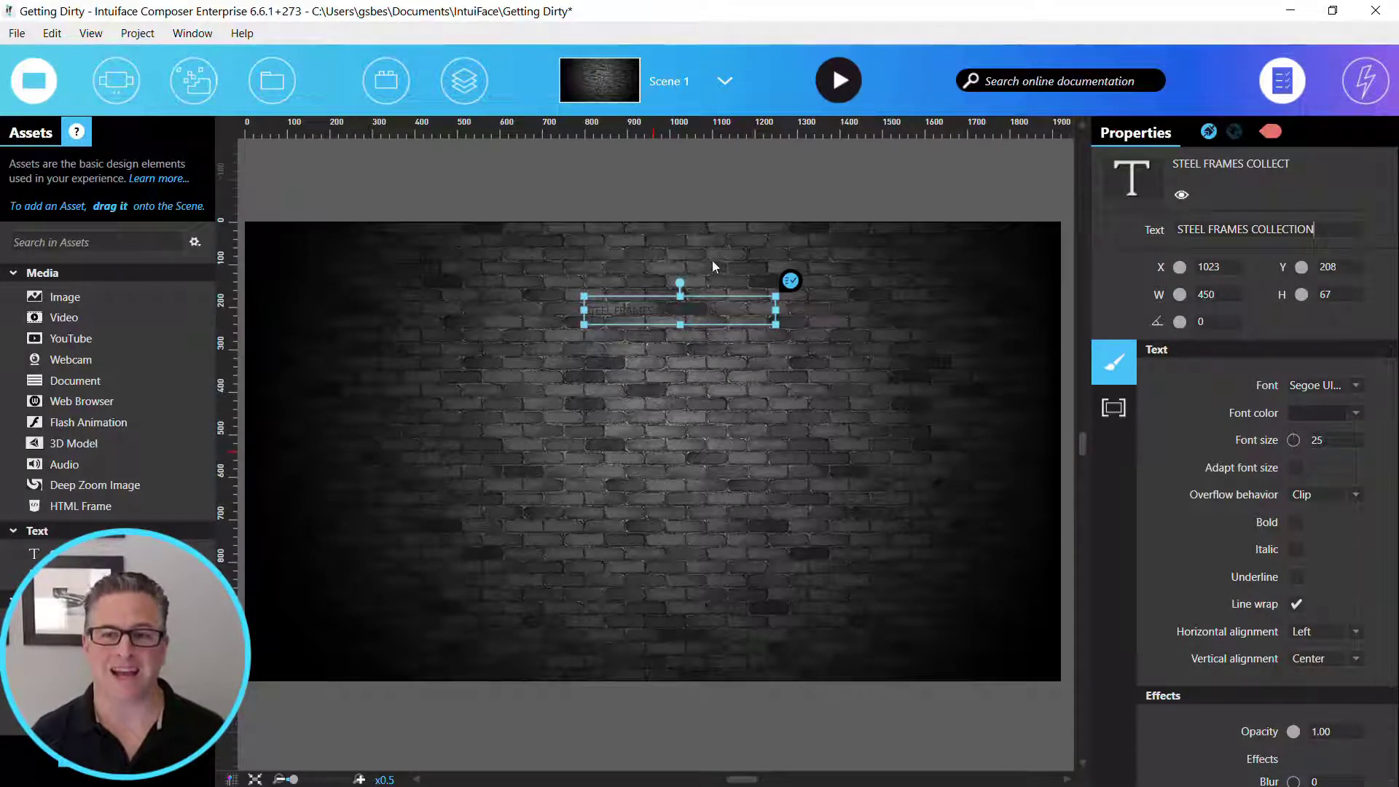
# - Format the title text in white with the Portico Rough Regular font
pyautogui.click(1321, 413)
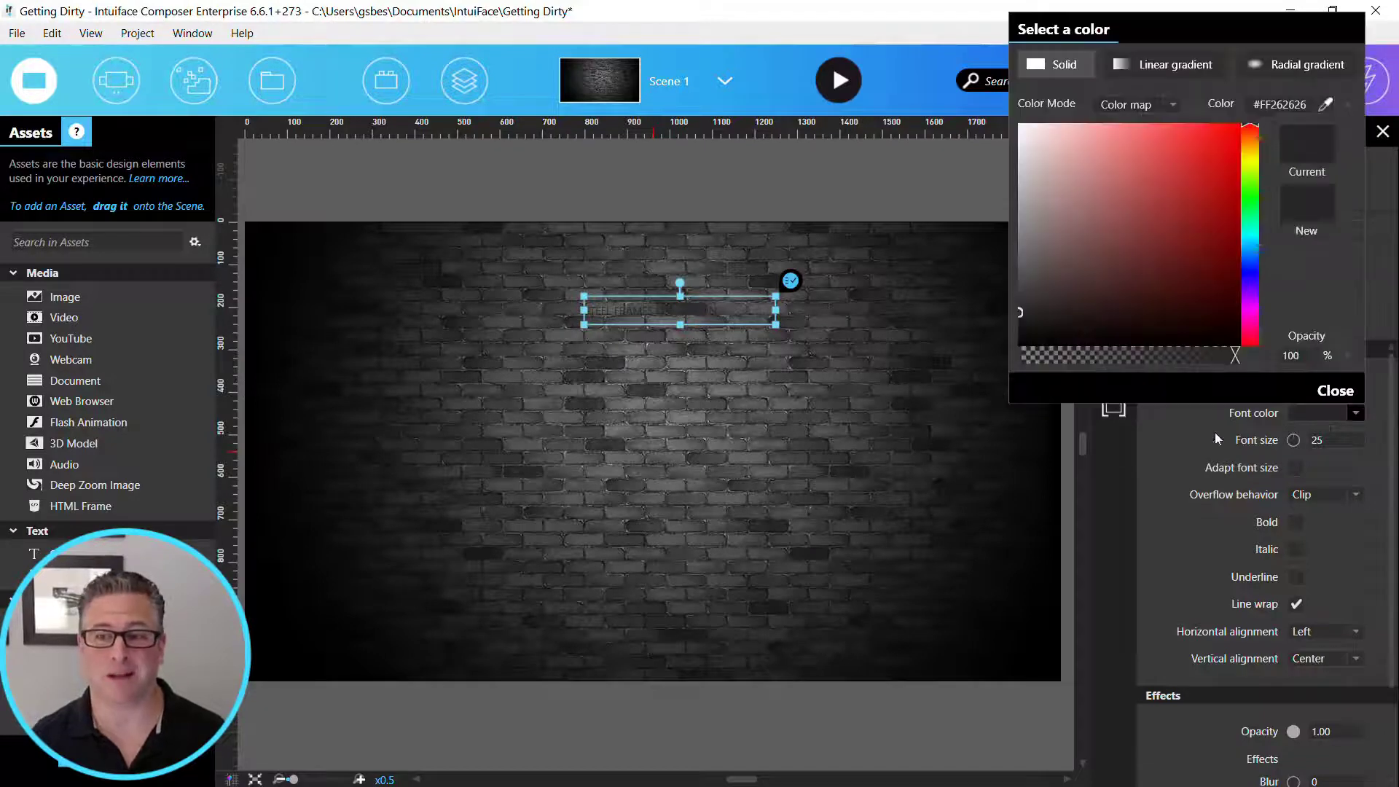
pyautogui.click(1336, 391)
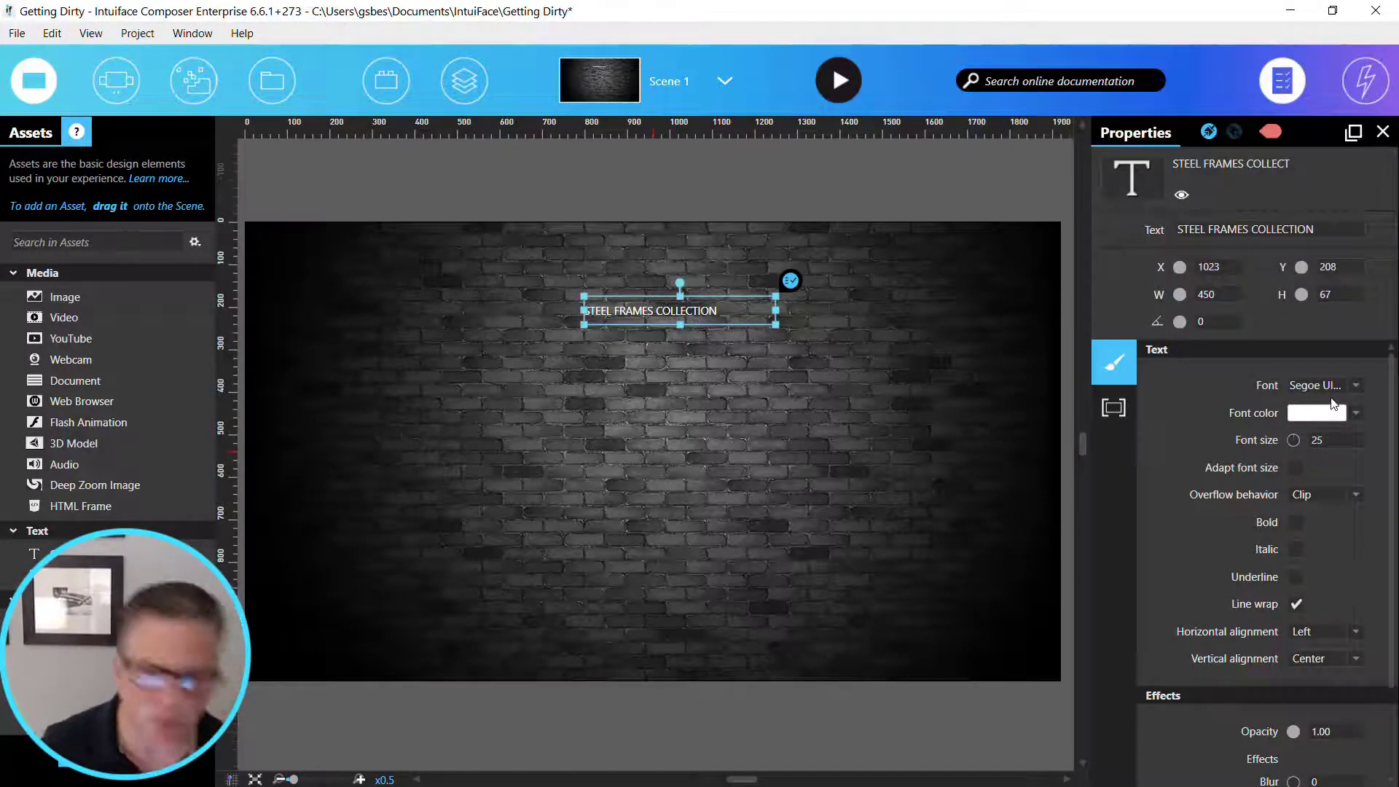
pyautogui.click(1312, 385)
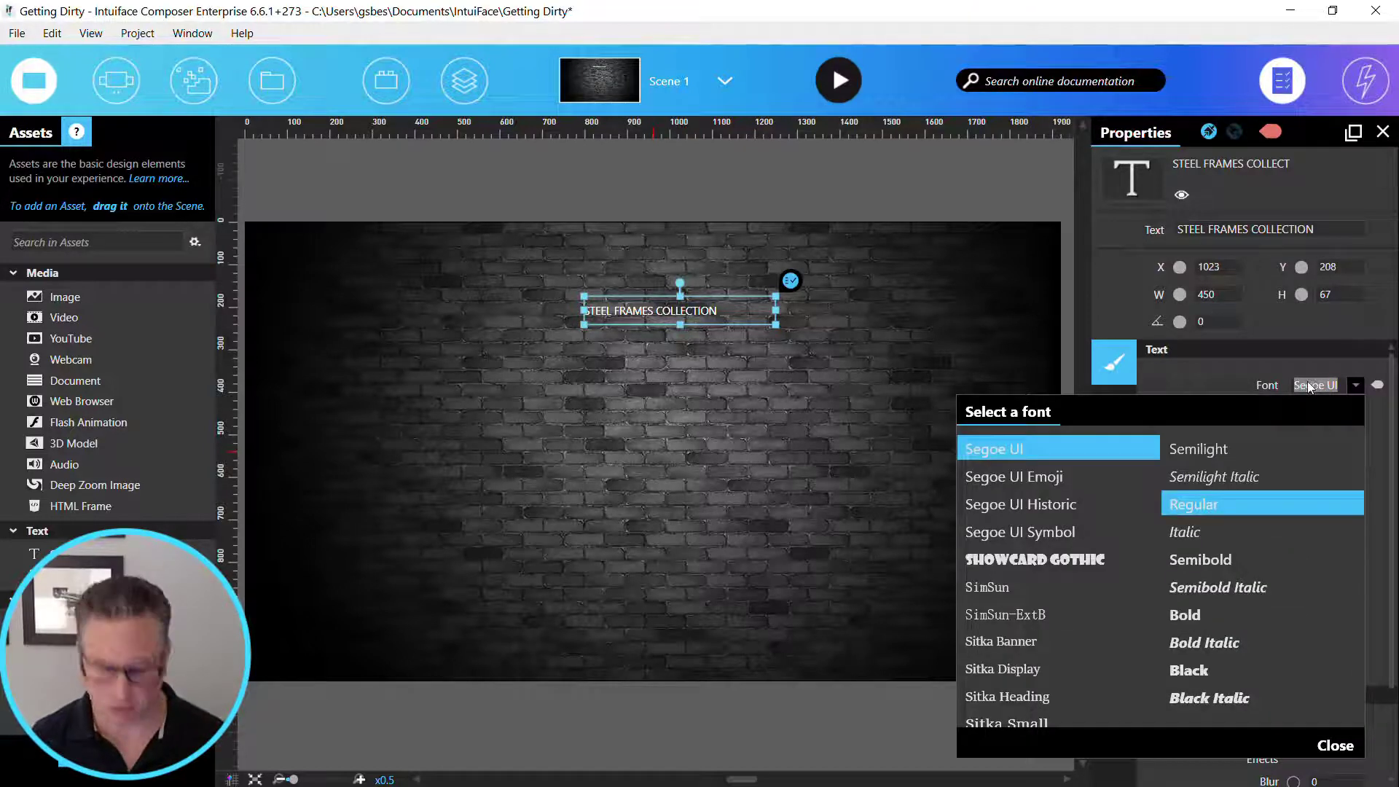
pyautogui.write('port')
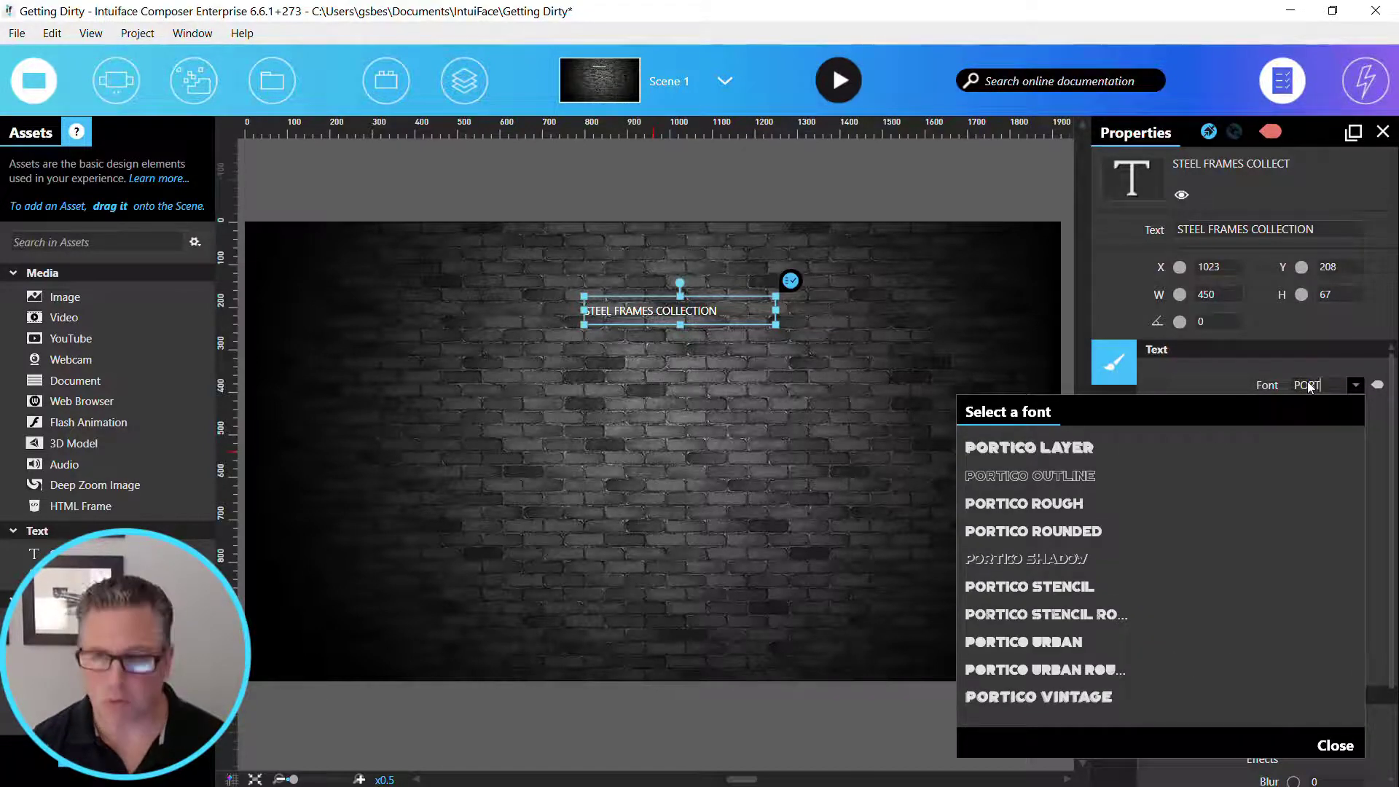
pyautogui.click(1015, 503)
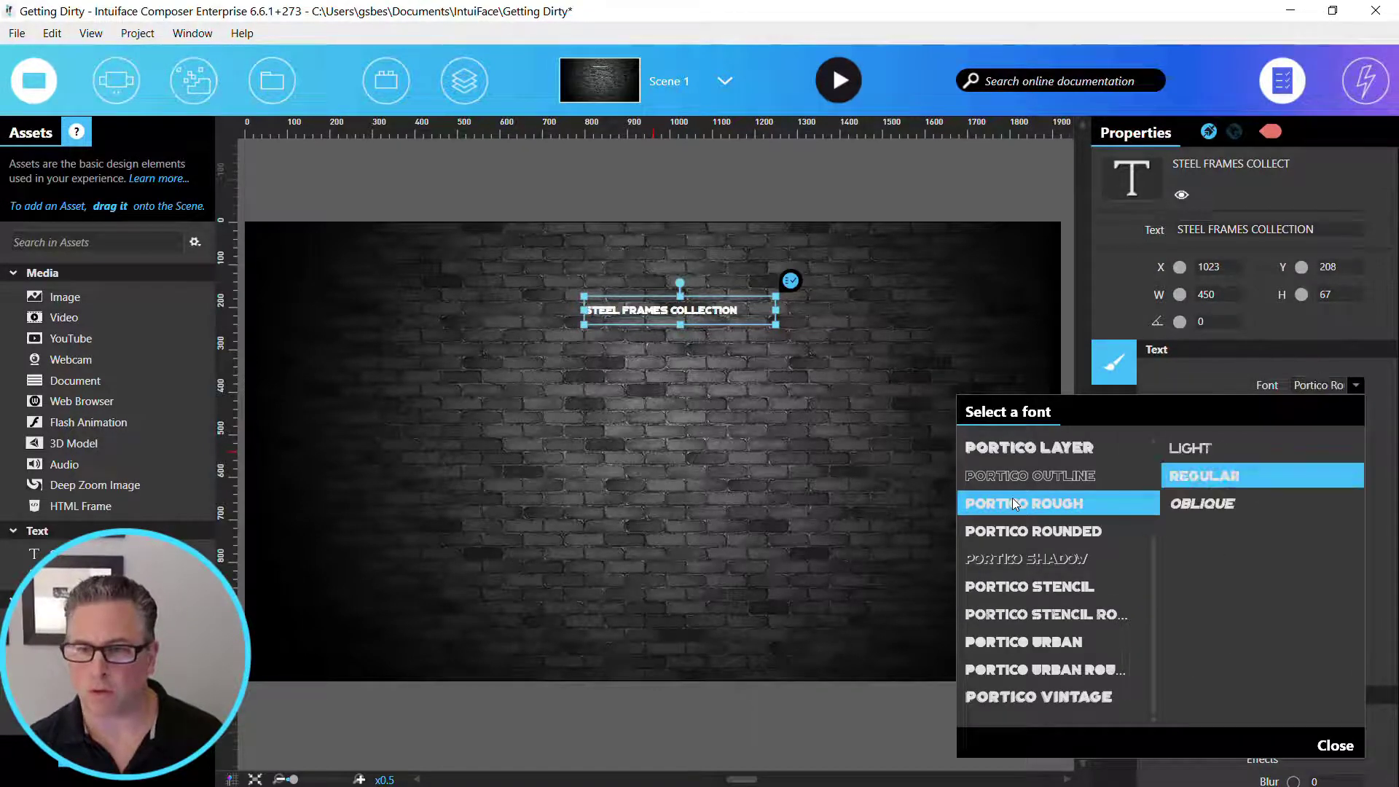
pyautogui.click(1340, 746)
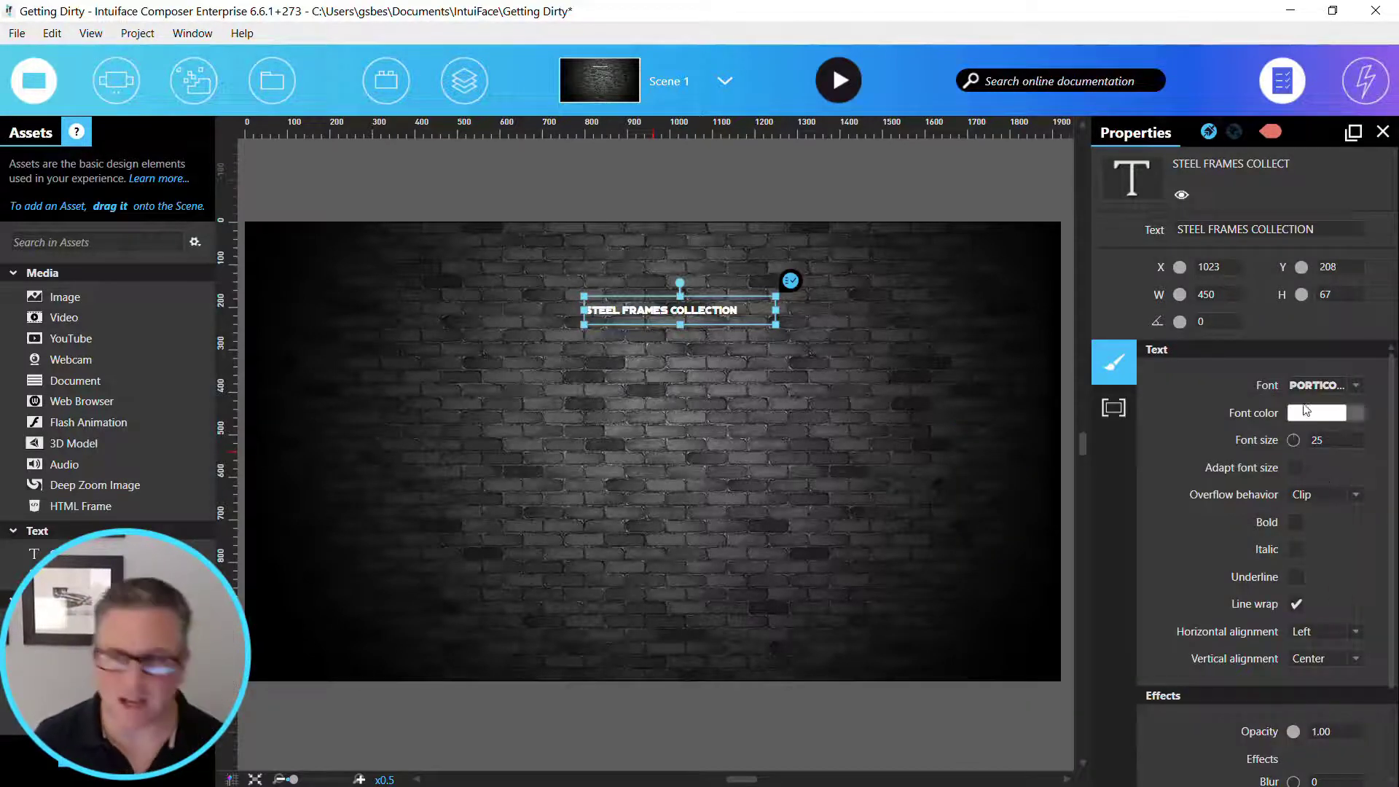
# - Set the title's font size to 90 and enlarge its box to about 1313 by 127 px so it fits on one line
pyautogui.click(1339, 440)
pyautogui.write('90')
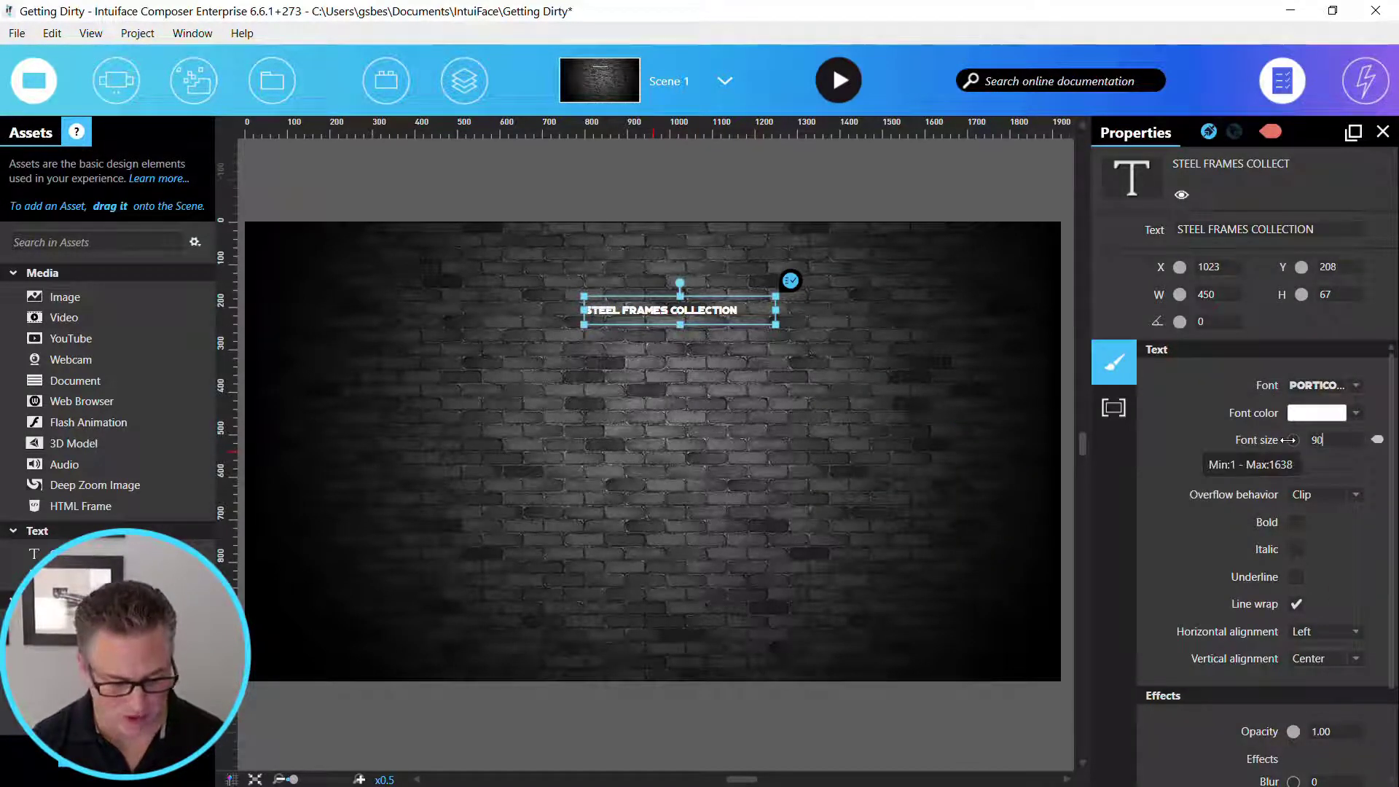
pyautogui.press('Return')
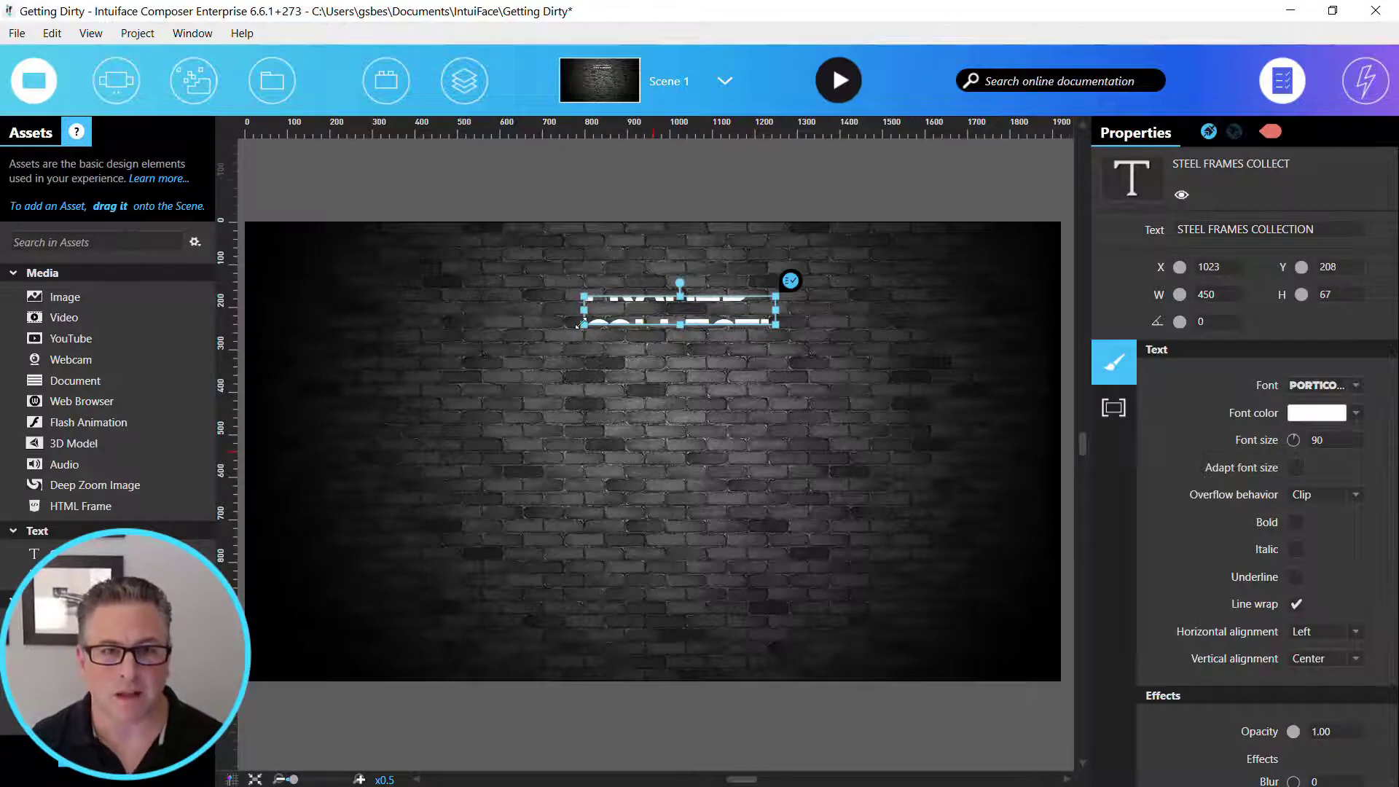
pyautogui.moveTo(583, 325); pyautogui.dragTo(394, 351)
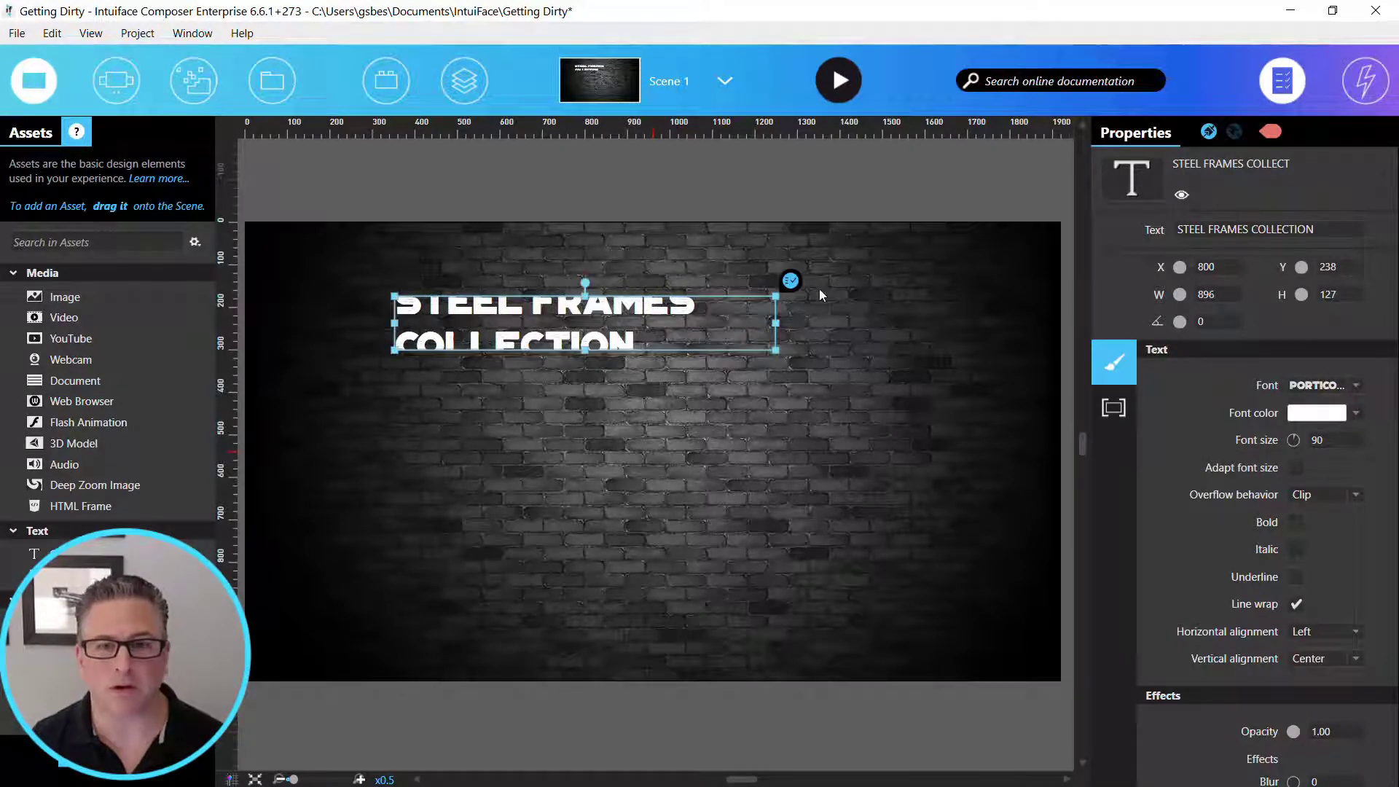
pyautogui.moveTo(771, 325); pyautogui.dragTo(936, 326)
# - Move the title slightly up to Y about 214 and set its X position to 960
pyautogui.moveTo(721, 301); pyautogui.dragTo(708, 291)
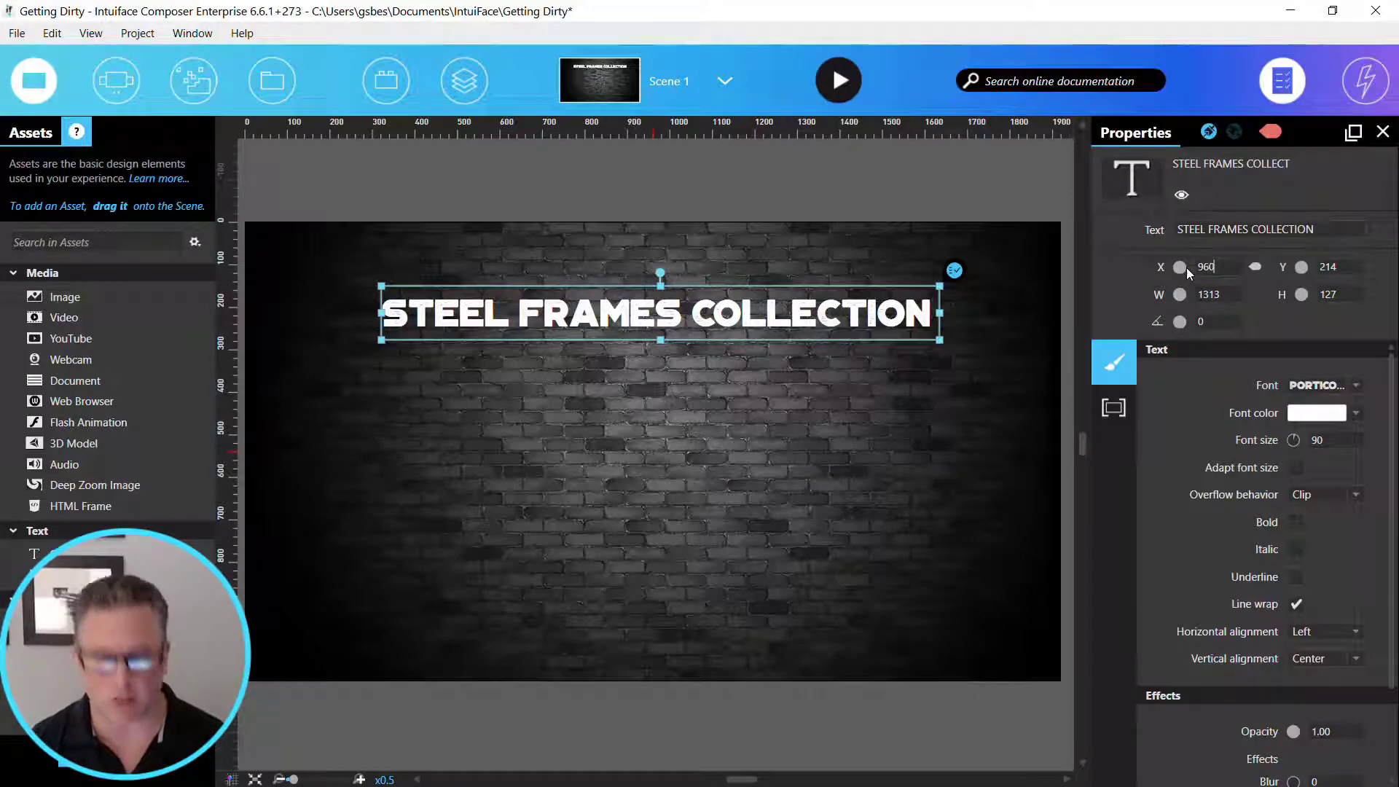
pyautogui.write('0')
pyautogui.press('Tab')
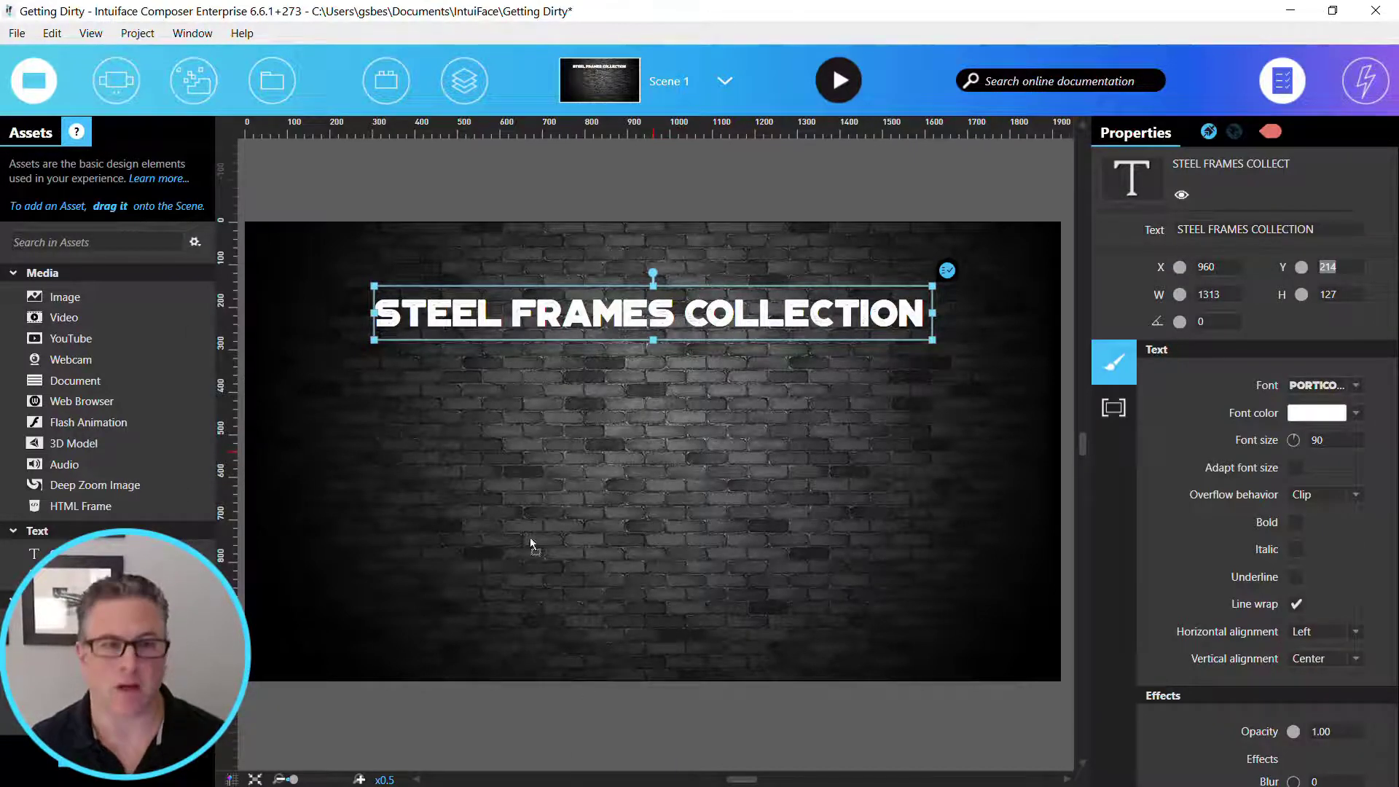
# - Add the Logo.png image in the scene's upper-left corner and shrink it to about 166 by 166 px
pyautogui.moveTo(530, 539); pyautogui.dragTo(292, 247)
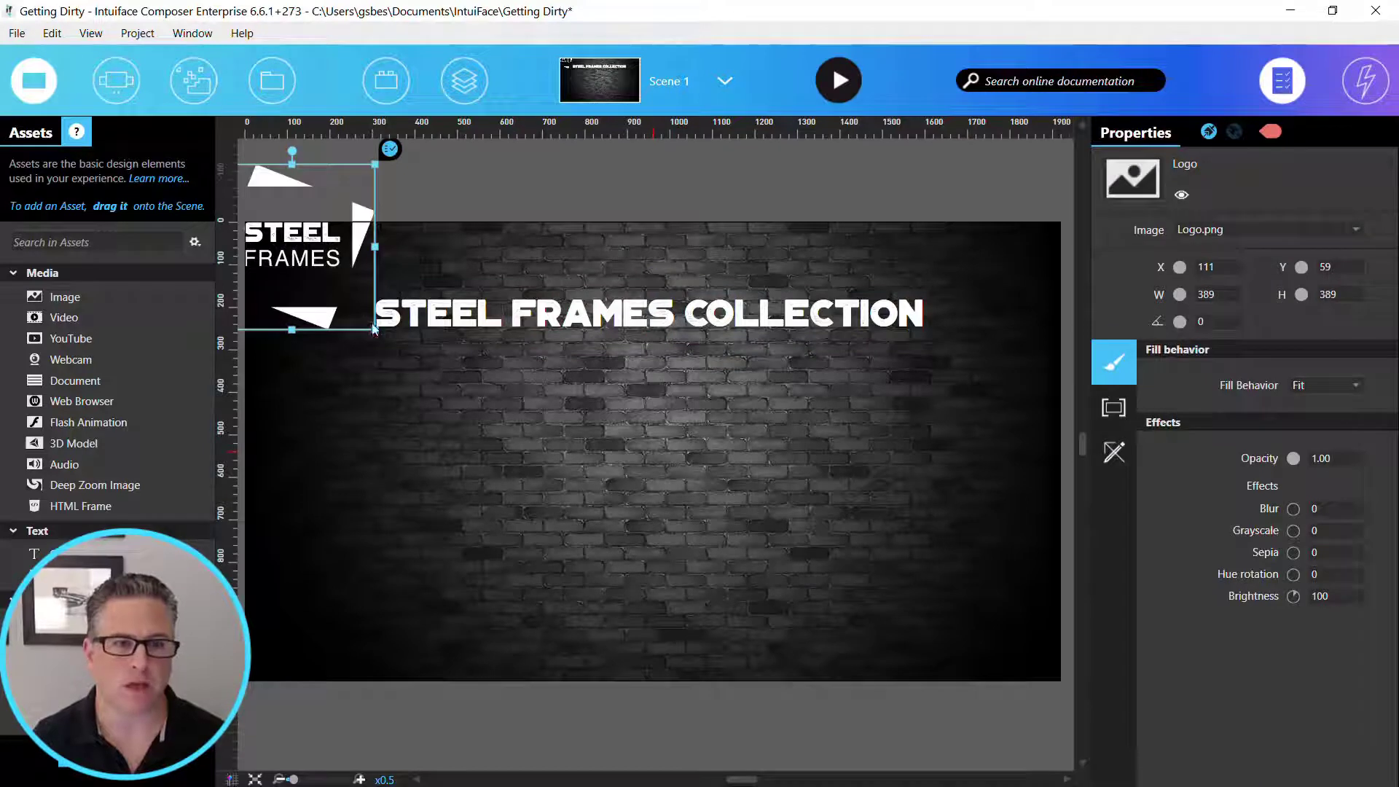
pyautogui.moveTo(375, 330); pyautogui.dragTo(311, 256)
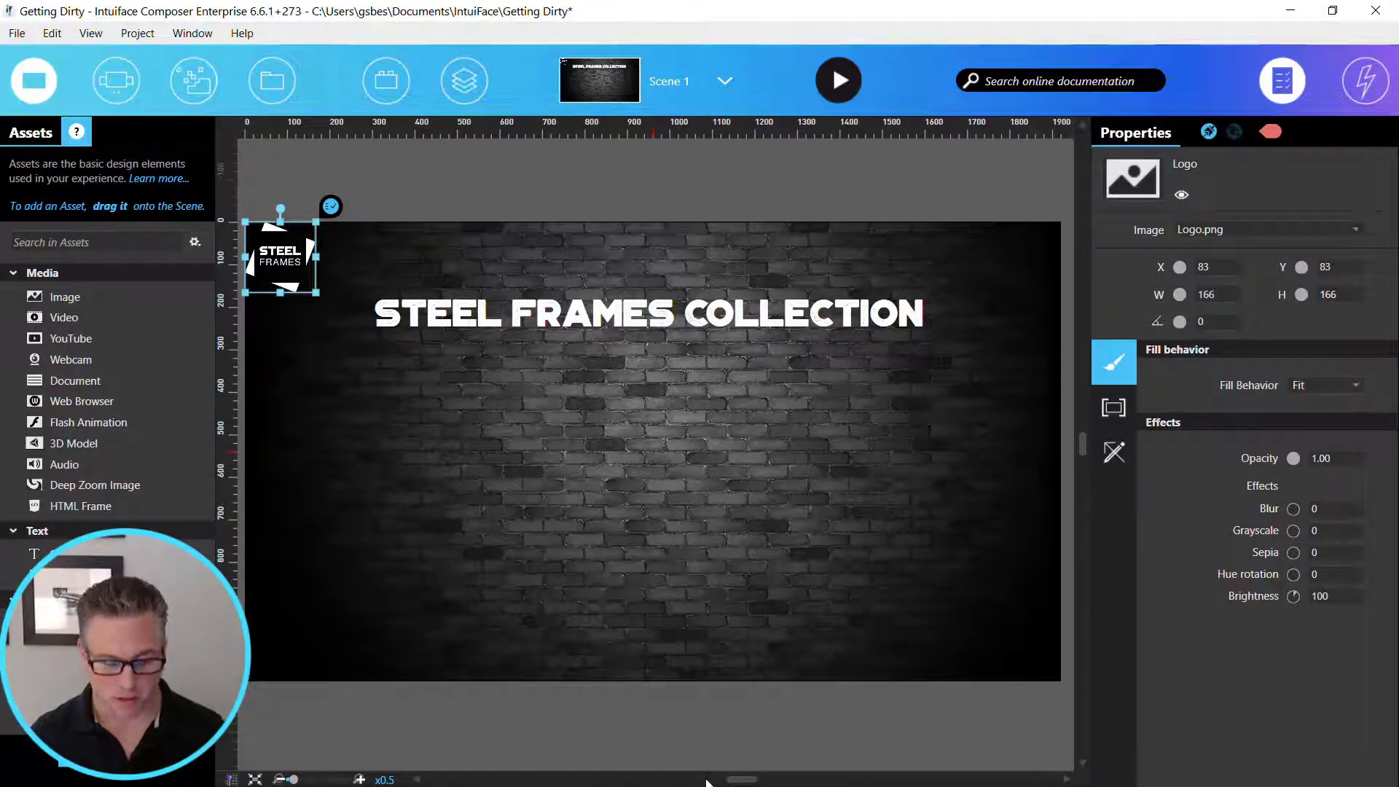
# - Add the Button-Nature and Button-Vintage images to the scene and separate them, with Nature on the left and Vintage on the right
pyautogui.hotkey('alt', 'Tab')
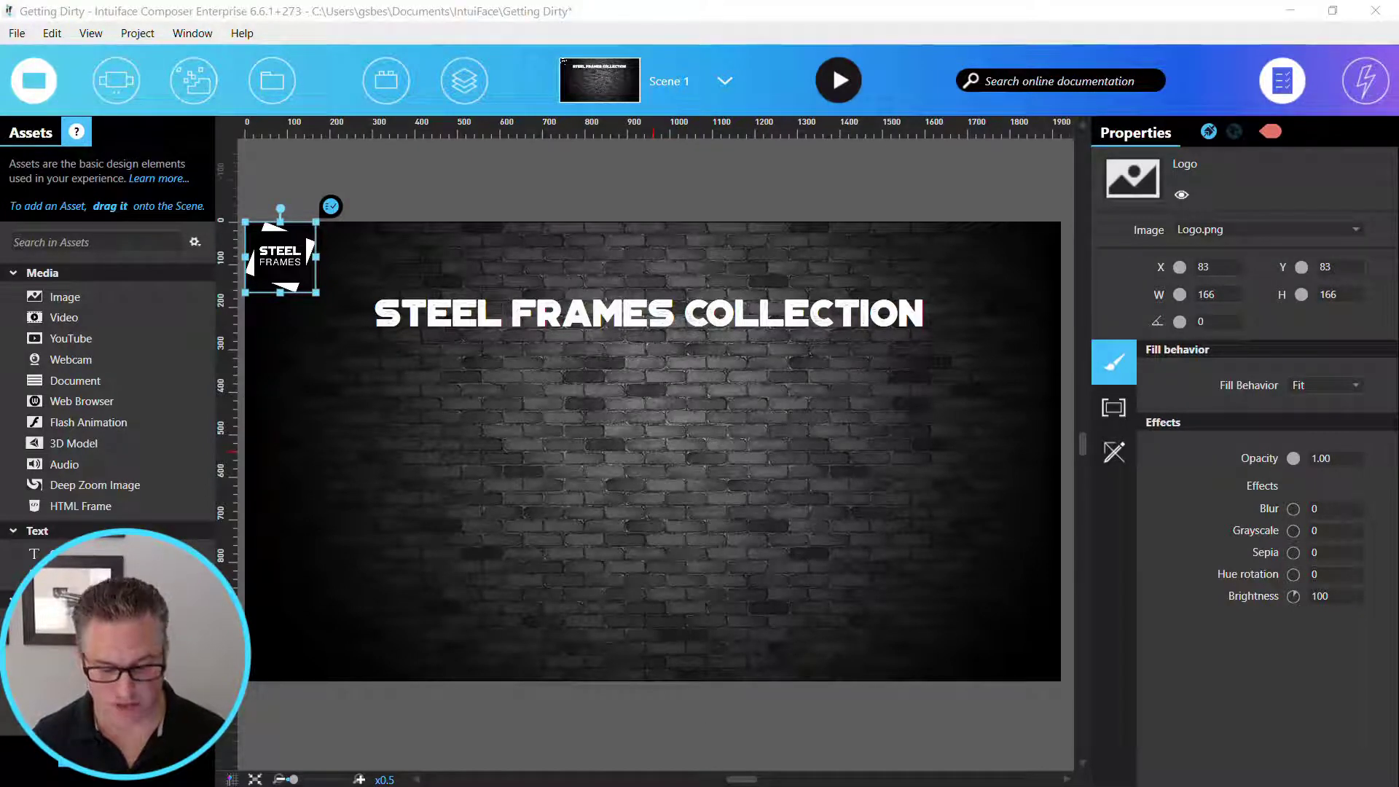
pyautogui.hotkey('ctrl', 'v')
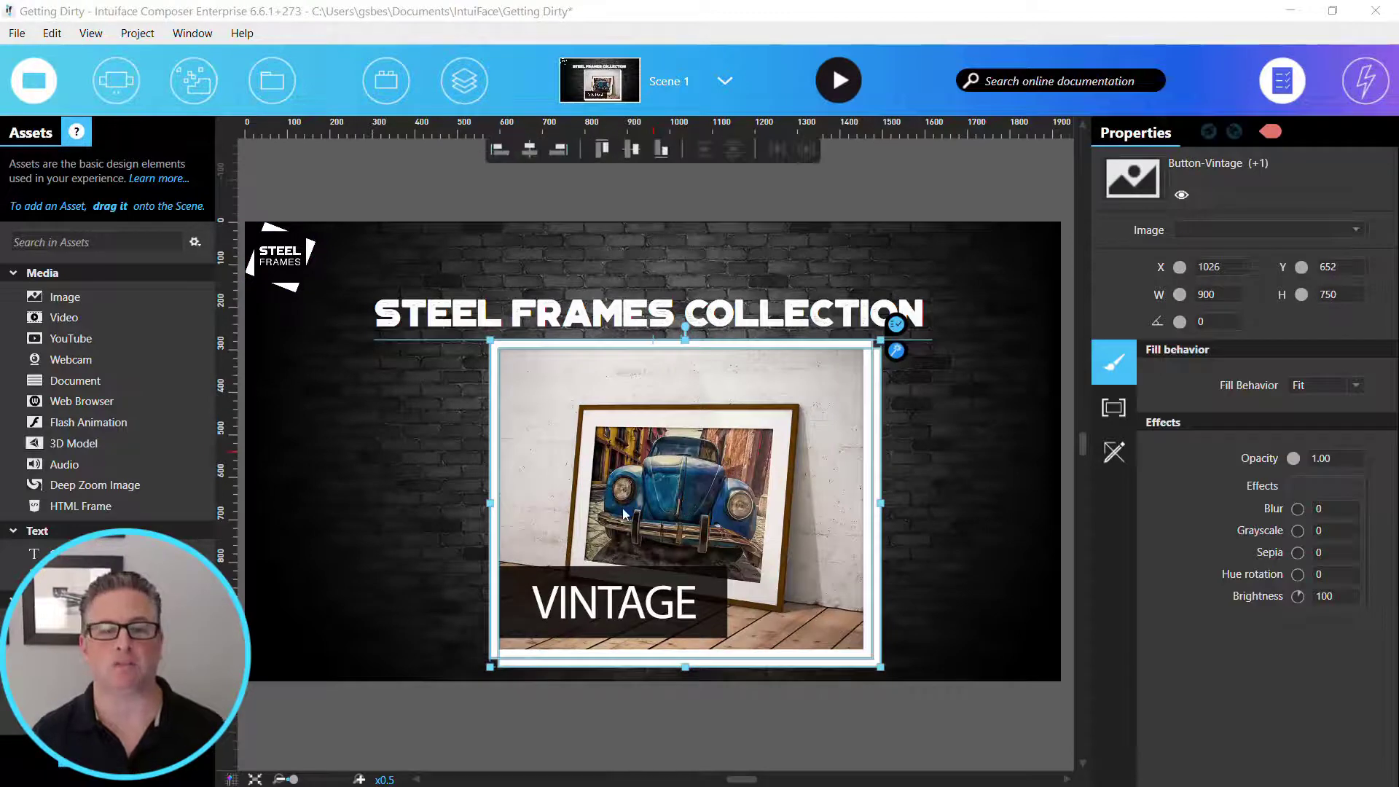
pyautogui.moveTo(622, 508); pyautogui.dragTo(579, 515)
pyautogui.click(614, 518)
pyautogui.moveTo(693, 532); pyautogui.dragTo(457, 534)
pyautogui.moveTo(890, 531); pyautogui.dragTo(882, 583)
pyautogui.moveTo(627, 543); pyautogui.dragTo(533, 537)
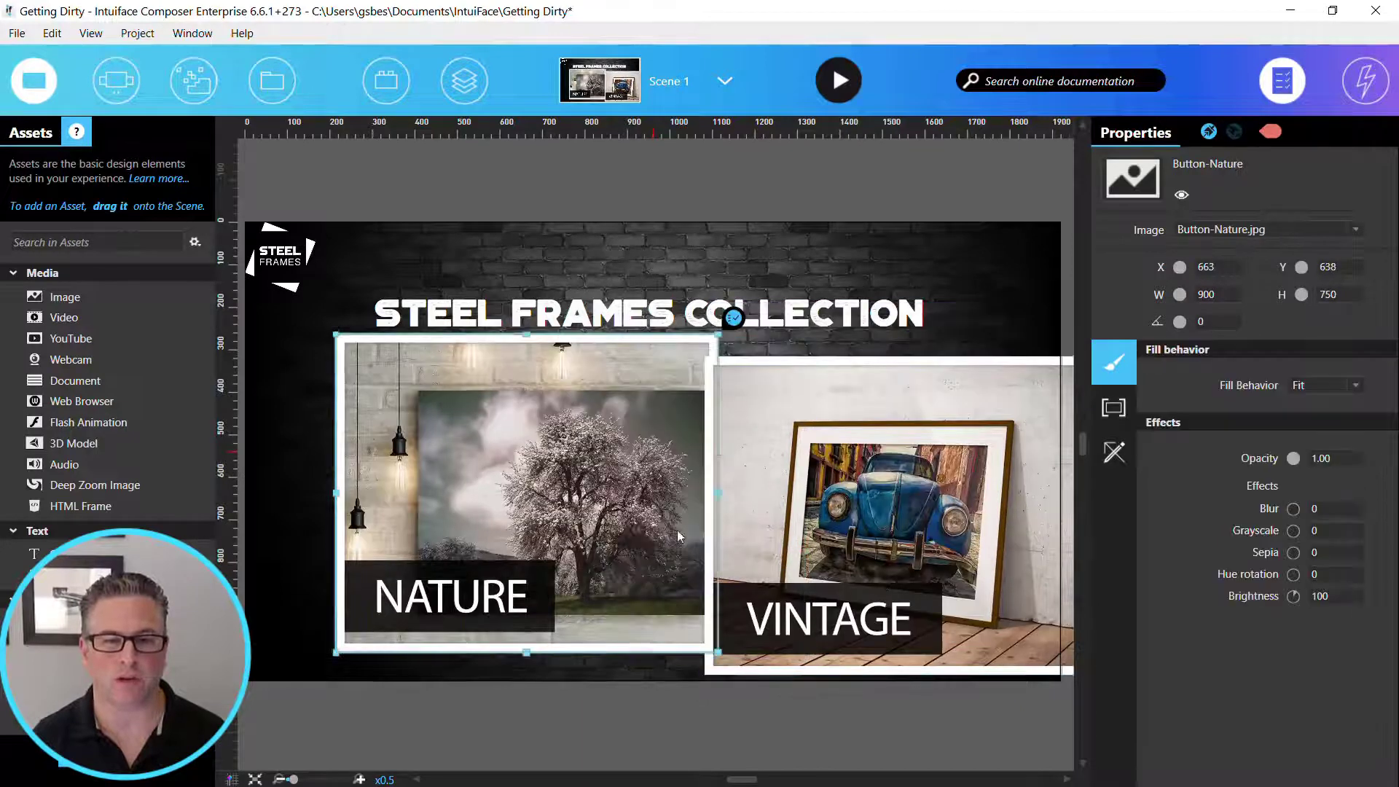
pyautogui.moveTo(824, 541); pyautogui.dragTo(734, 508)
# - Resize the Nature and Vintage button images together to 530 px wide and 420 px high
pyautogui.moveTo(275, 509); pyautogui.dragTo(876, 554)
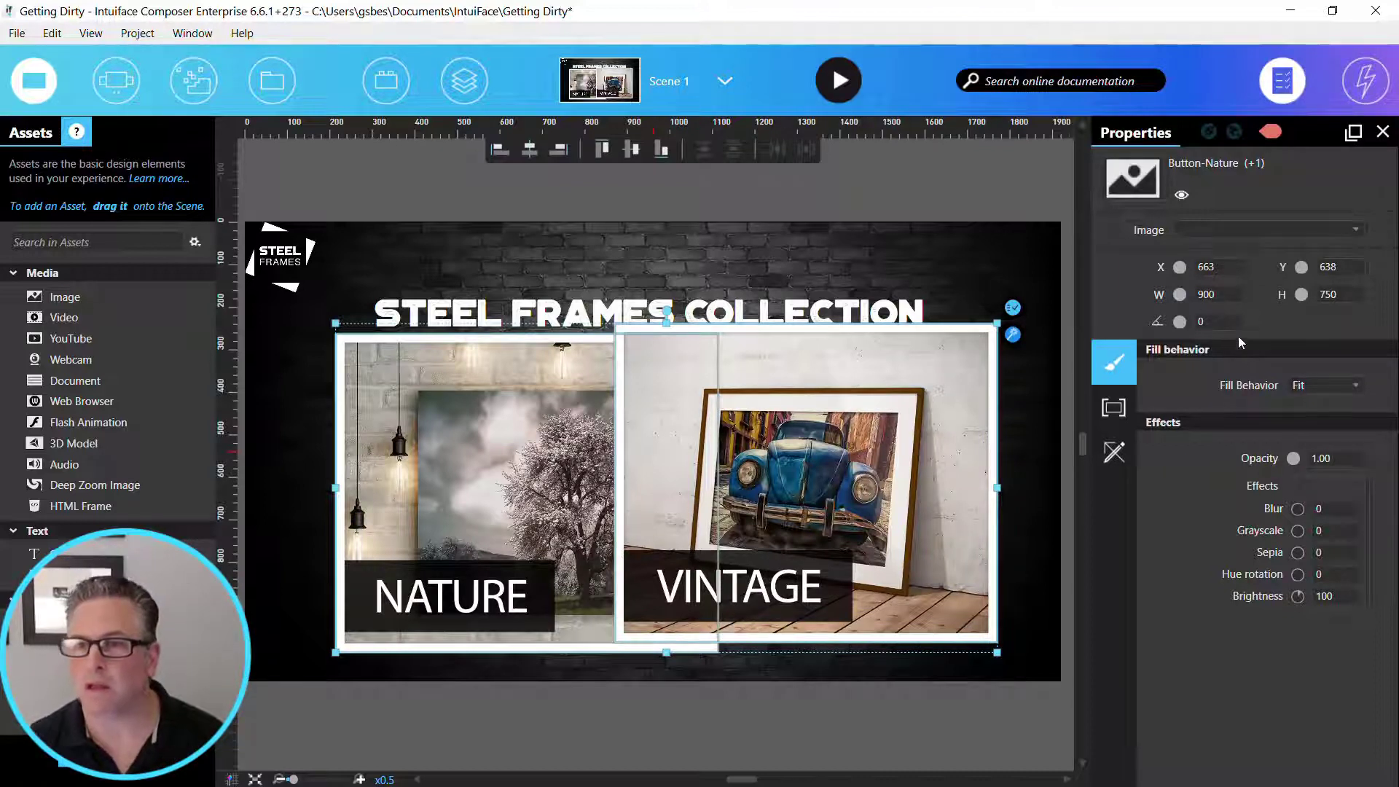
pyautogui.click(1206, 294)
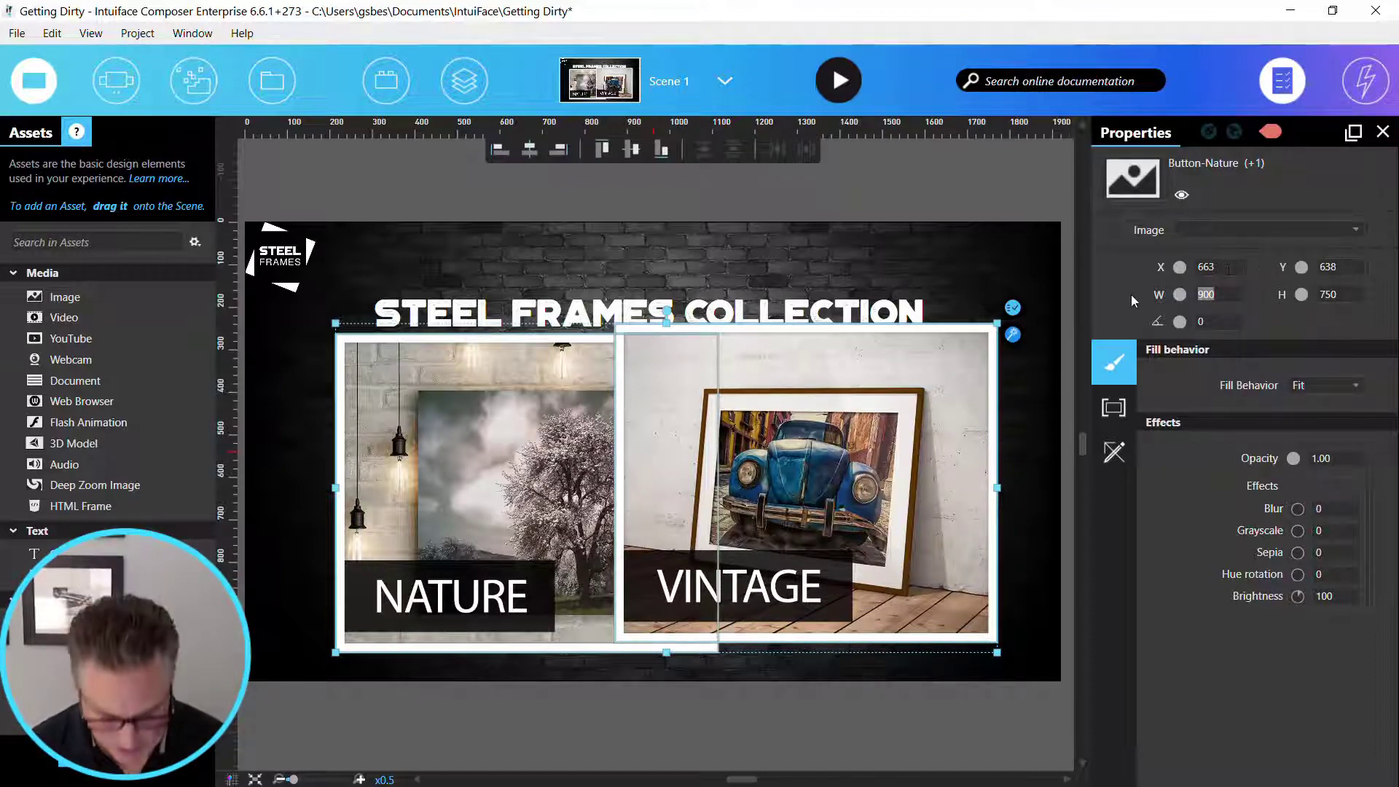
pyautogui.write('530')
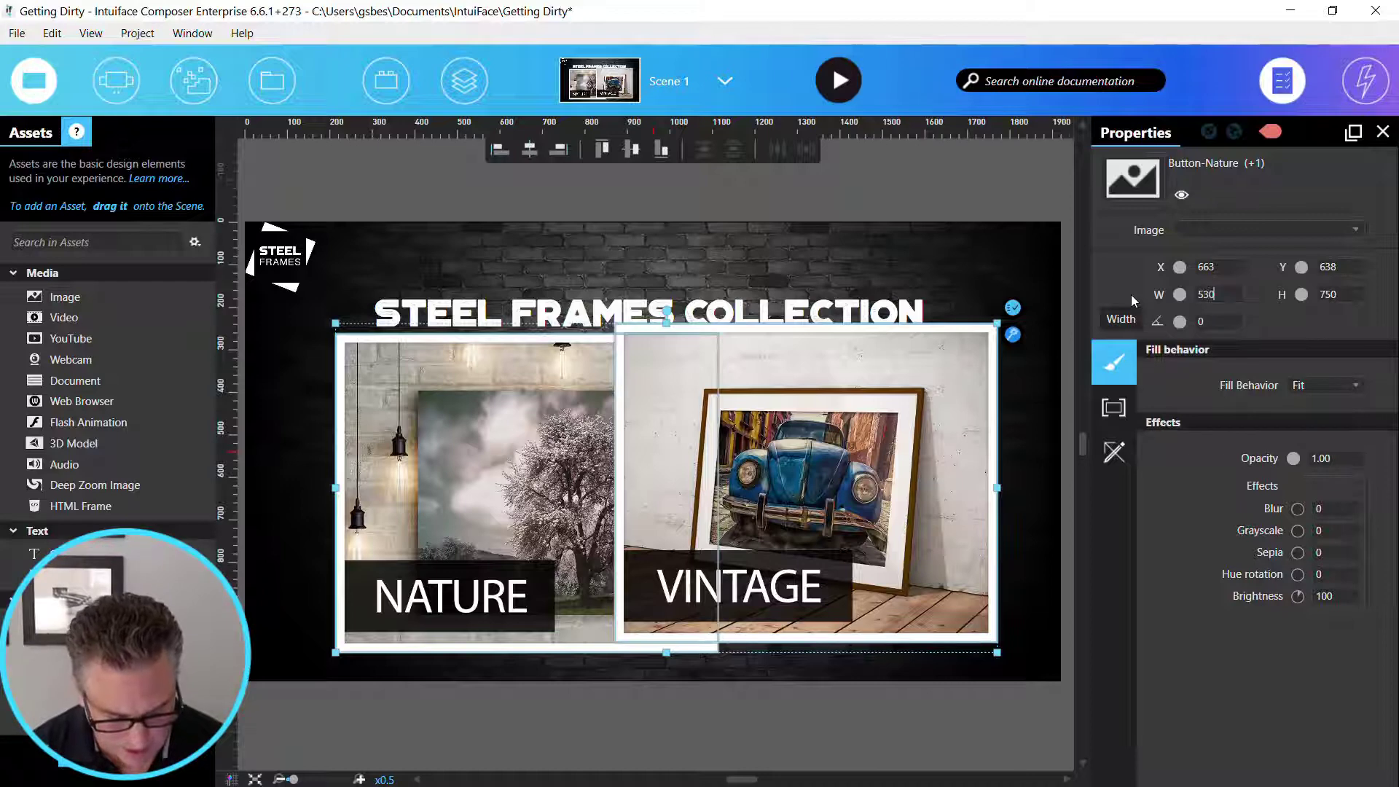
pyautogui.press('Tab')
pyautogui.write('42')
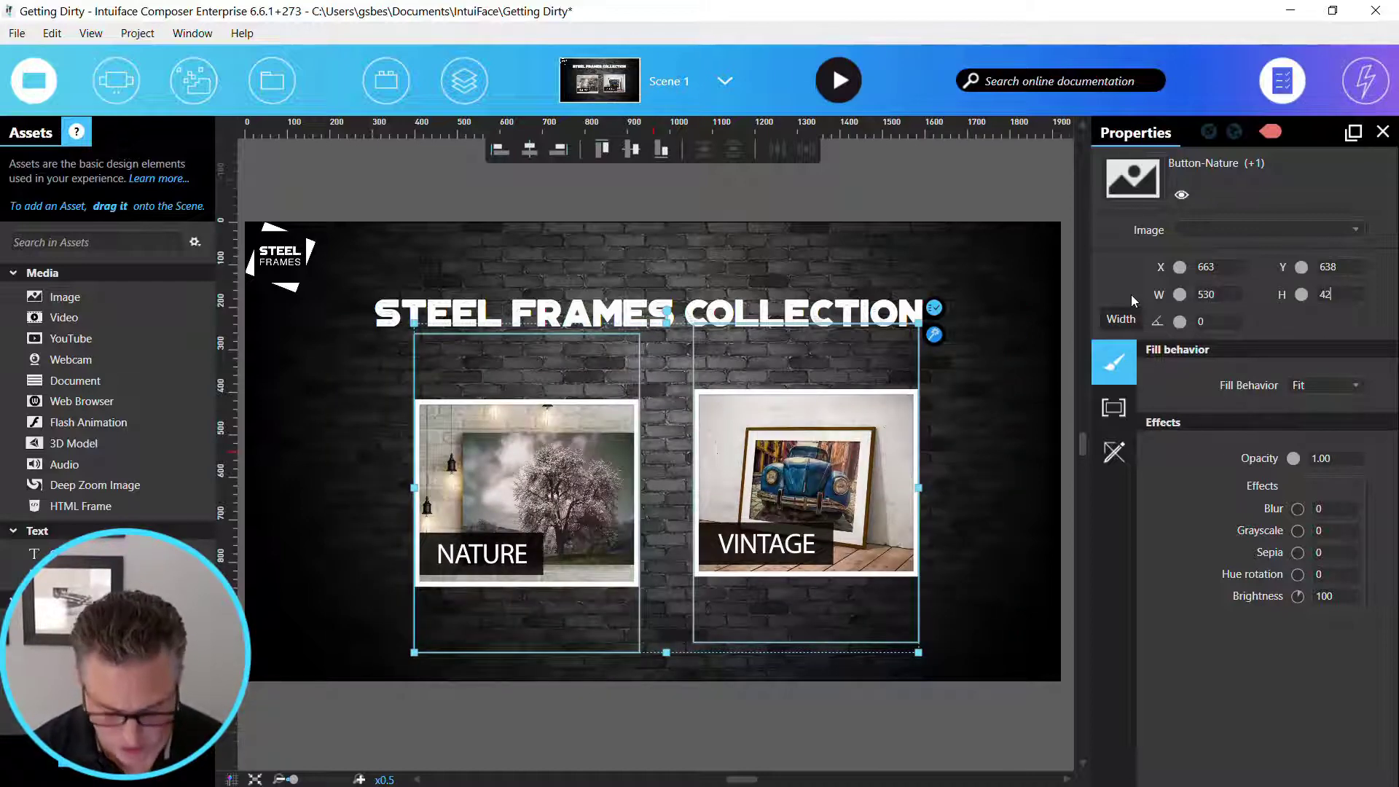
pyautogui.write('0')
pyautogui.press('Tab')
pyautogui.click(576, 559)
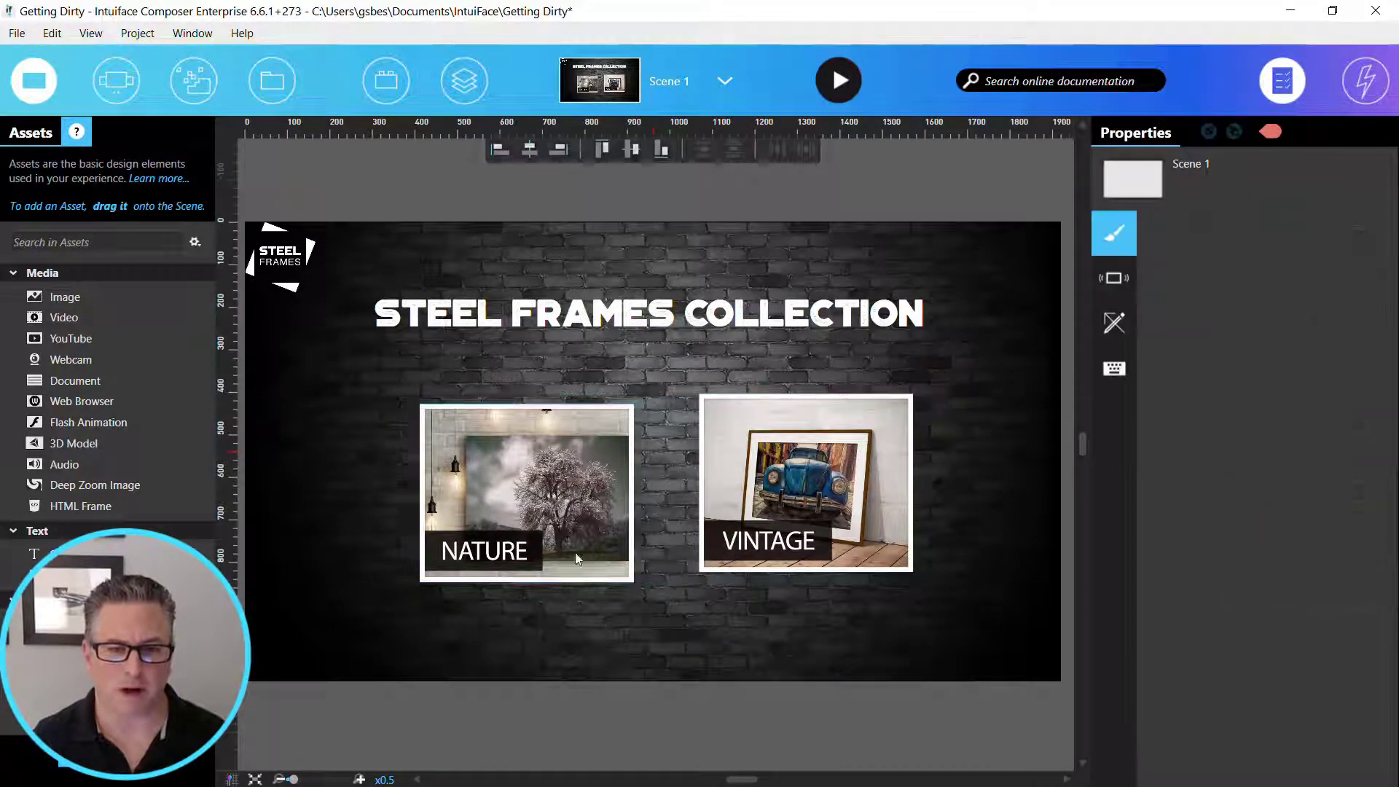
# - Align the two button images at Y about 614 and spread them apart, Nature at X about 522 and Vintage at about 1433
pyautogui.moveTo(578, 559); pyautogui.dragTo(518, 559)
pyautogui.moveTo(780, 518); pyautogui.dragTo(831, 527)
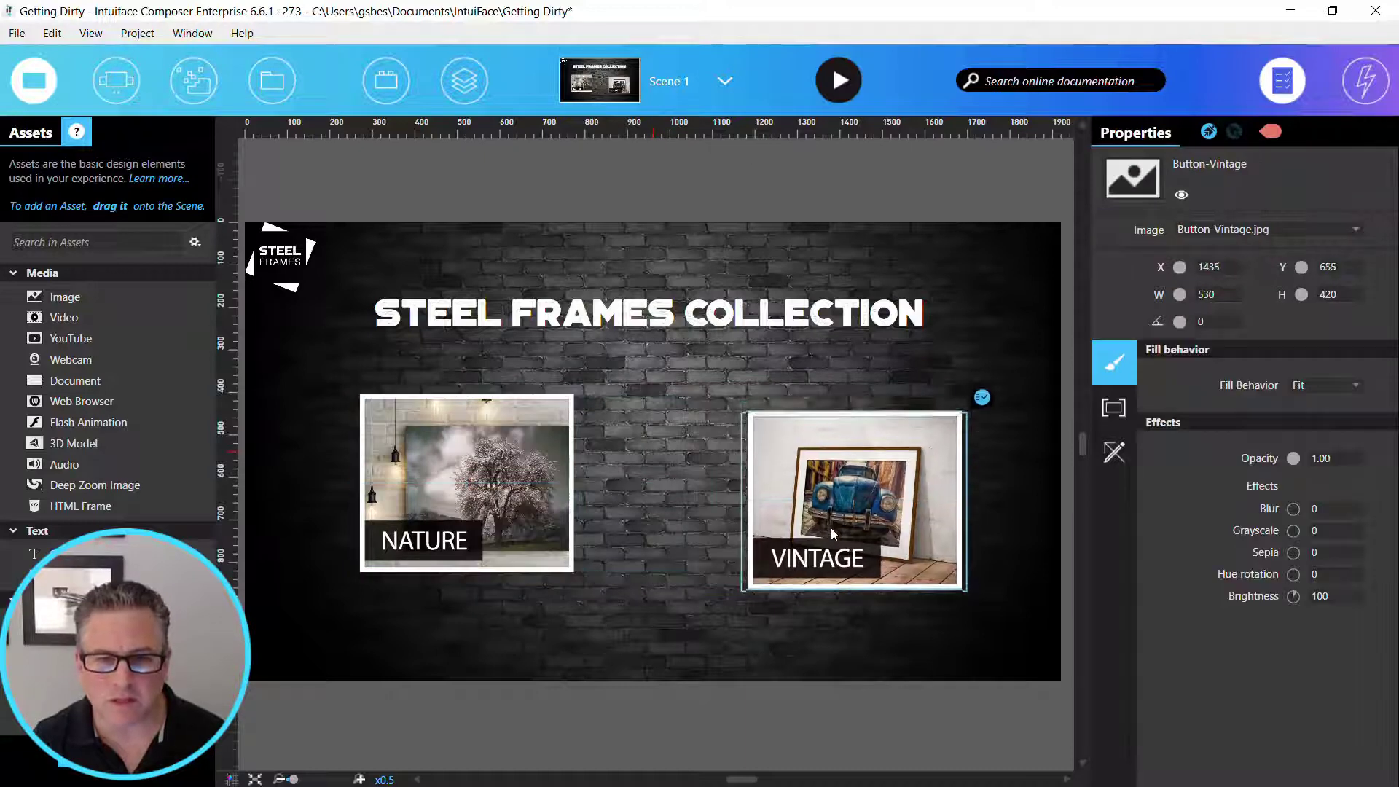
pyautogui.click(548, 522)
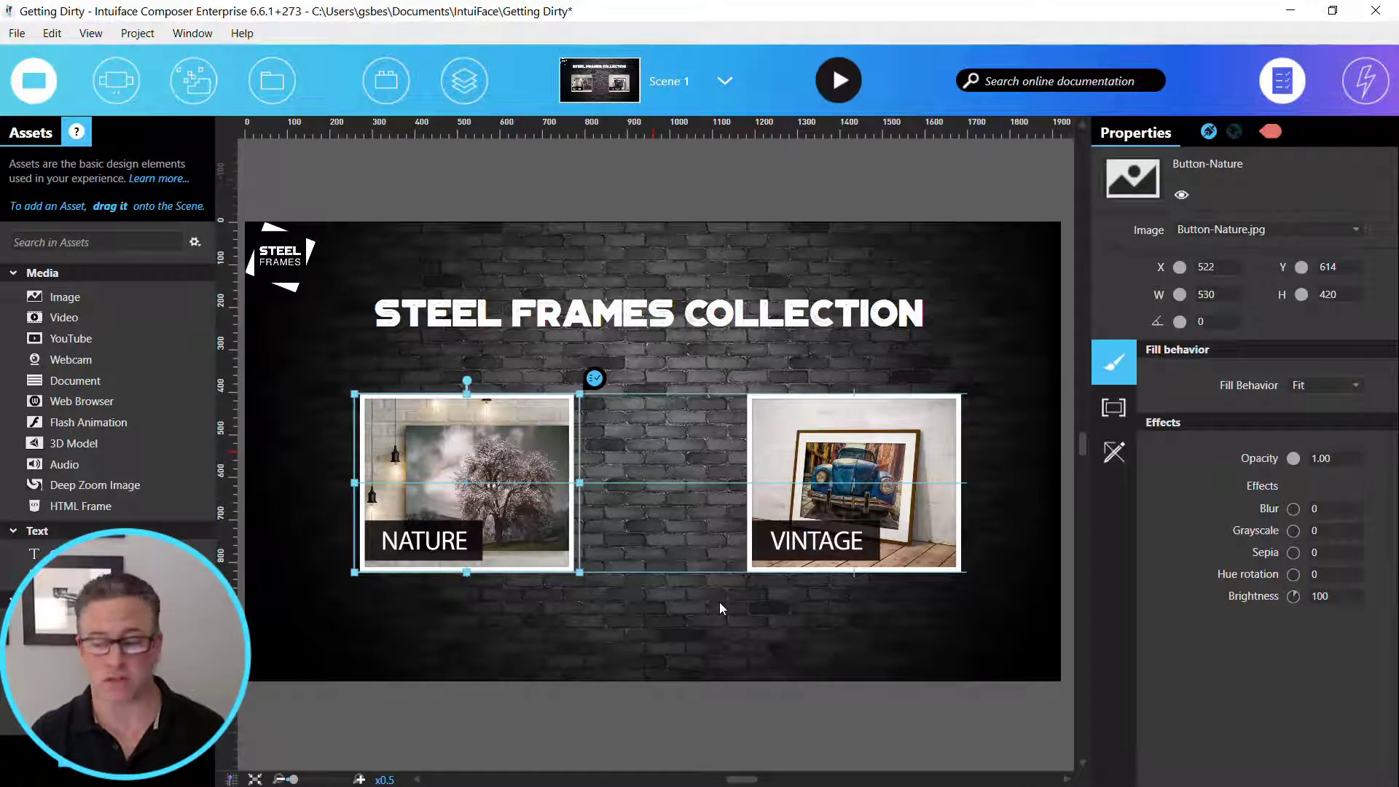
# - Rename Scene 1 as Home in the scene list
pyautogui.click(688, 80)
pyautogui.rightClick(677, 244)
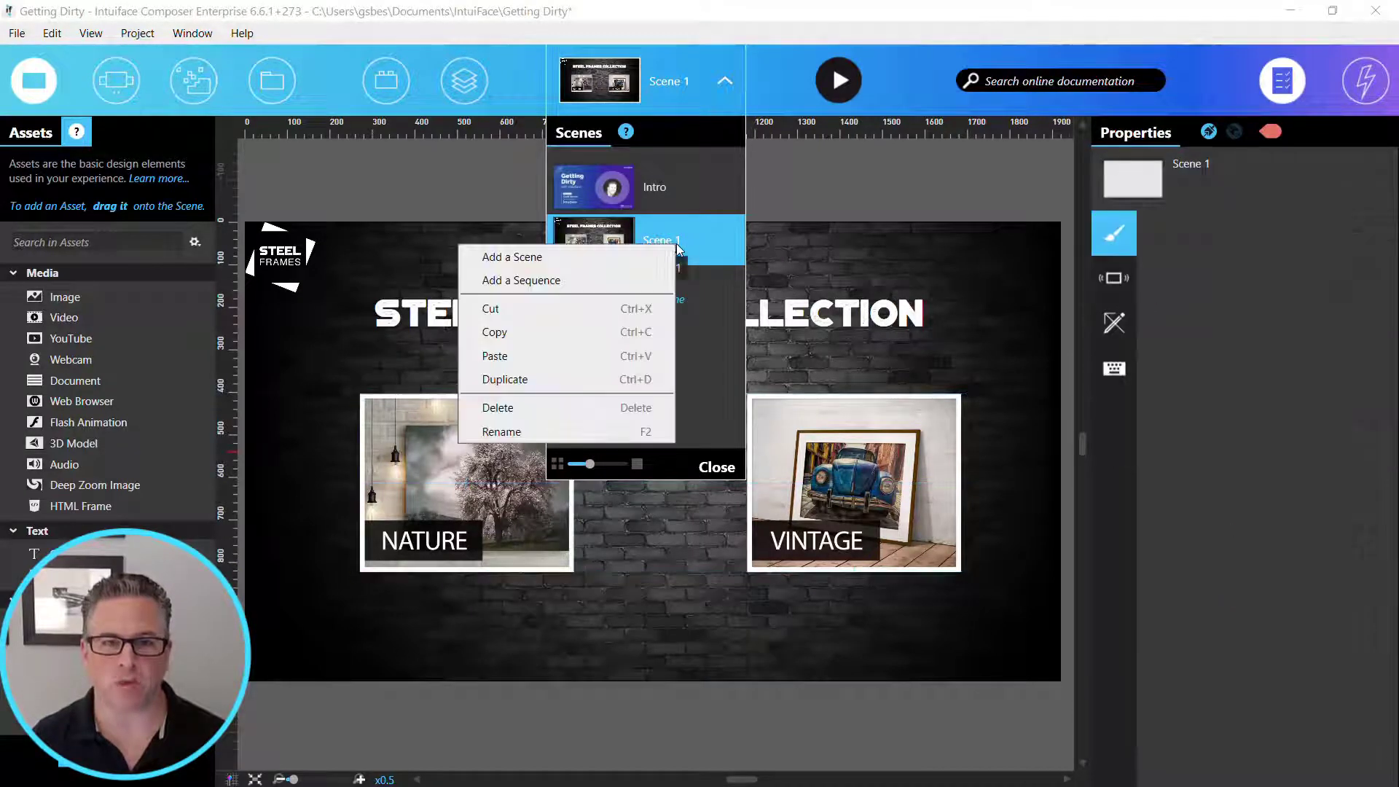
pyautogui.click(605, 429)
pyautogui.write('Home')
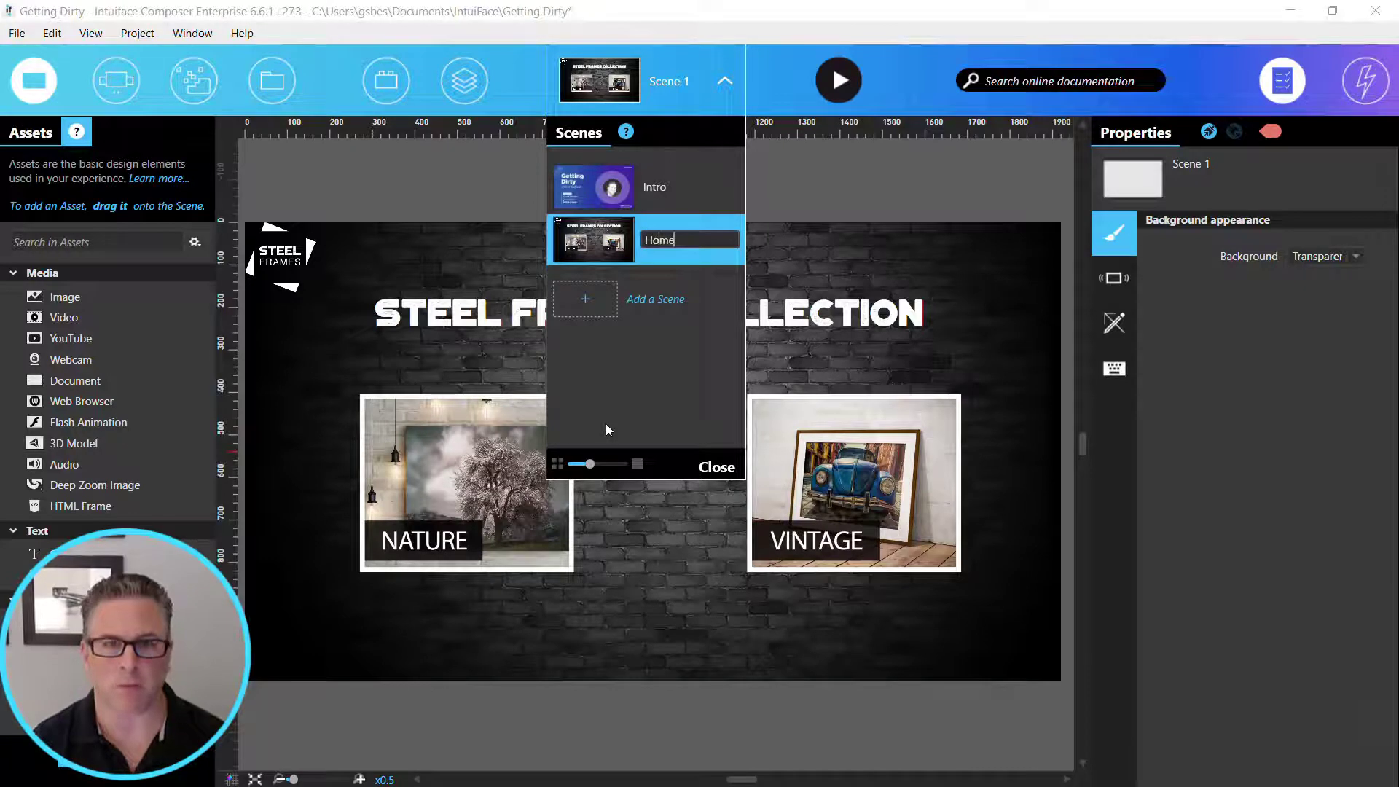
pyautogui.press('Return')
# - Duplicate the Home scene and rename the copy as Nature
pyautogui.rightClick(670, 251)
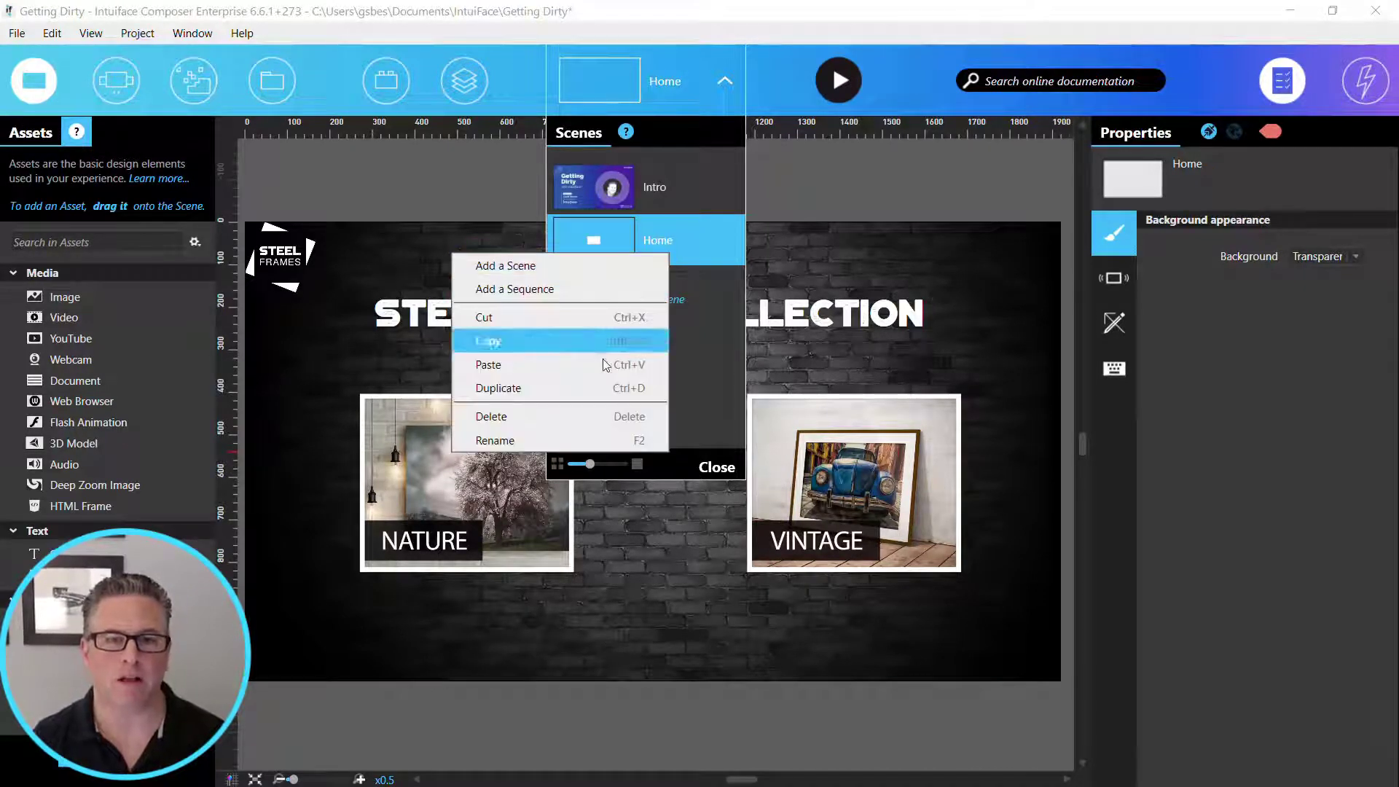
pyautogui.click(597, 386)
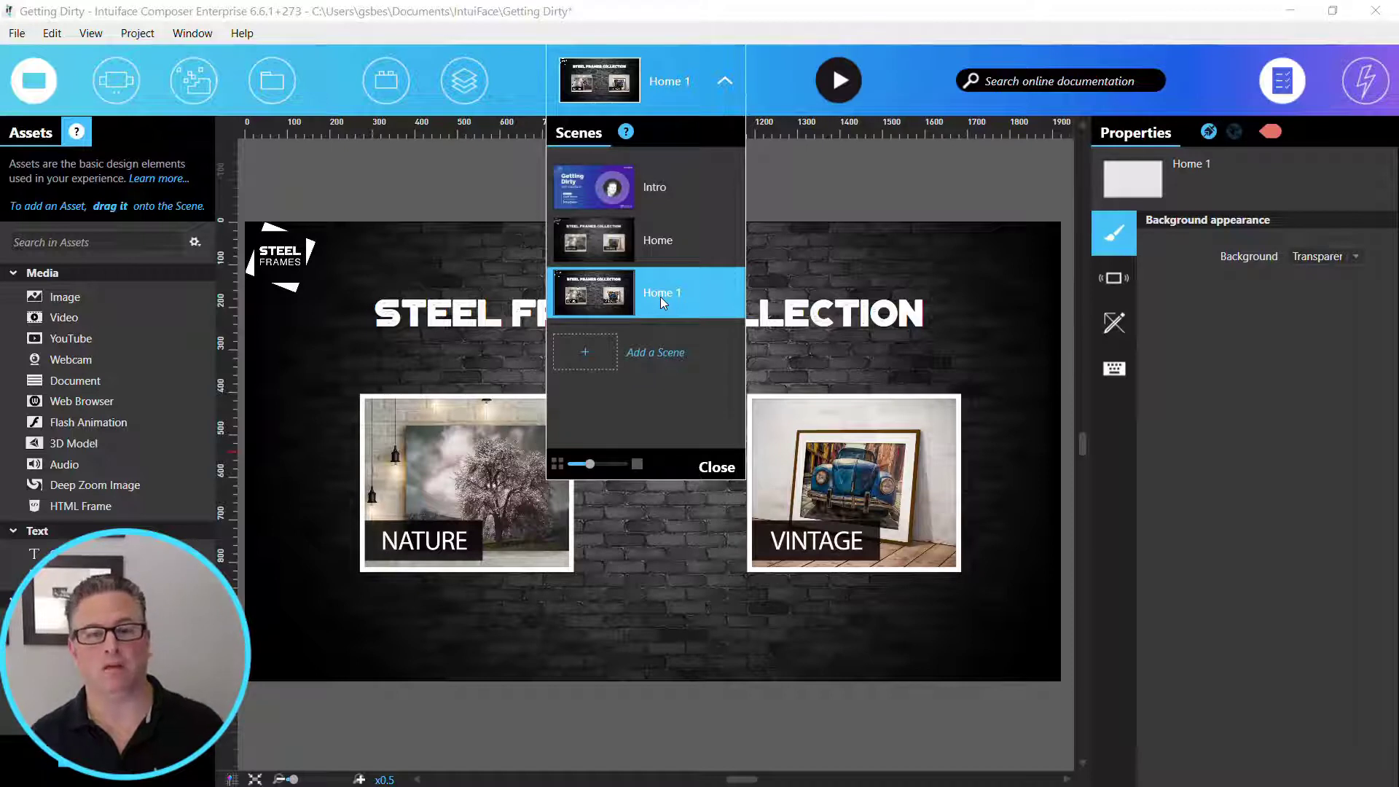
pyautogui.rightClick(660, 296)
pyautogui.click(599, 484)
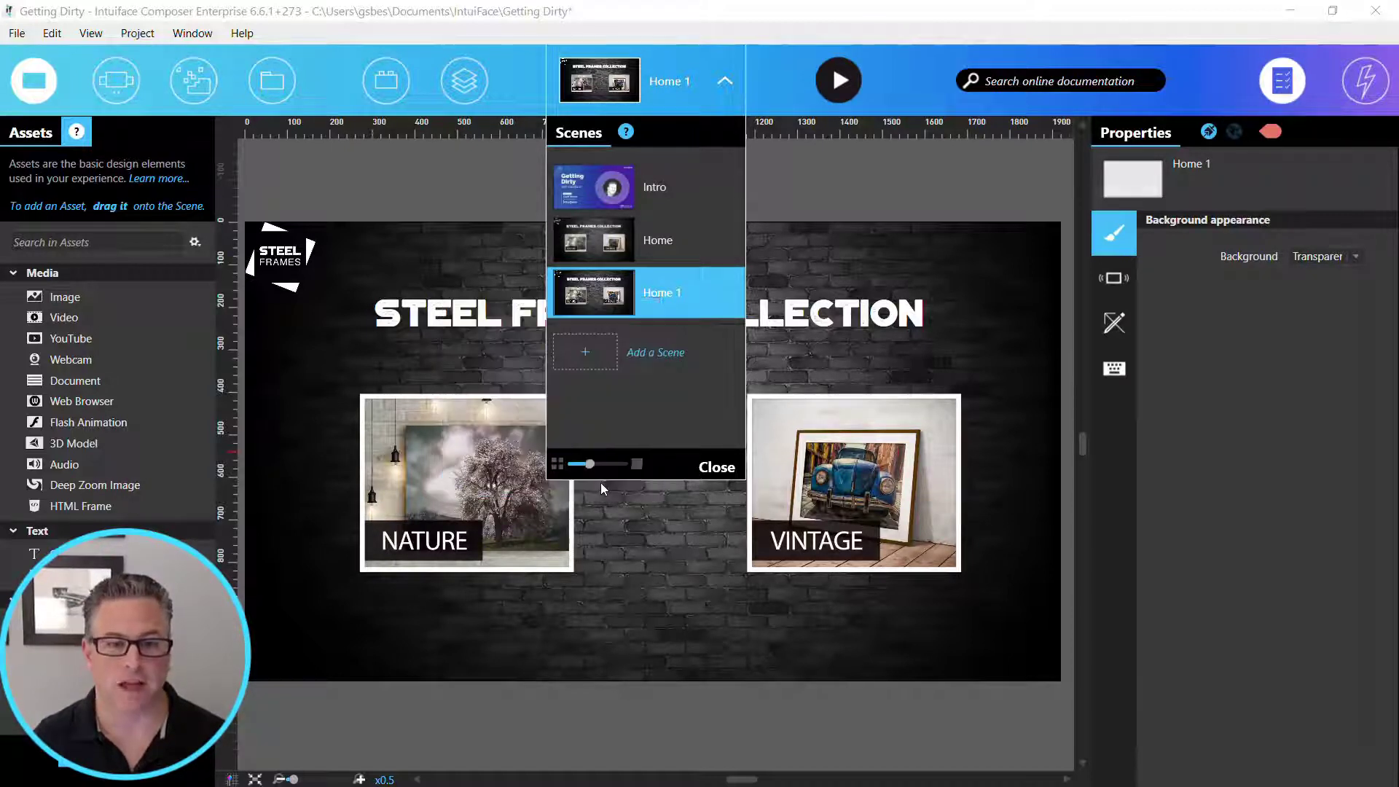
pyautogui.write('Nature')
pyautogui.press('Return')
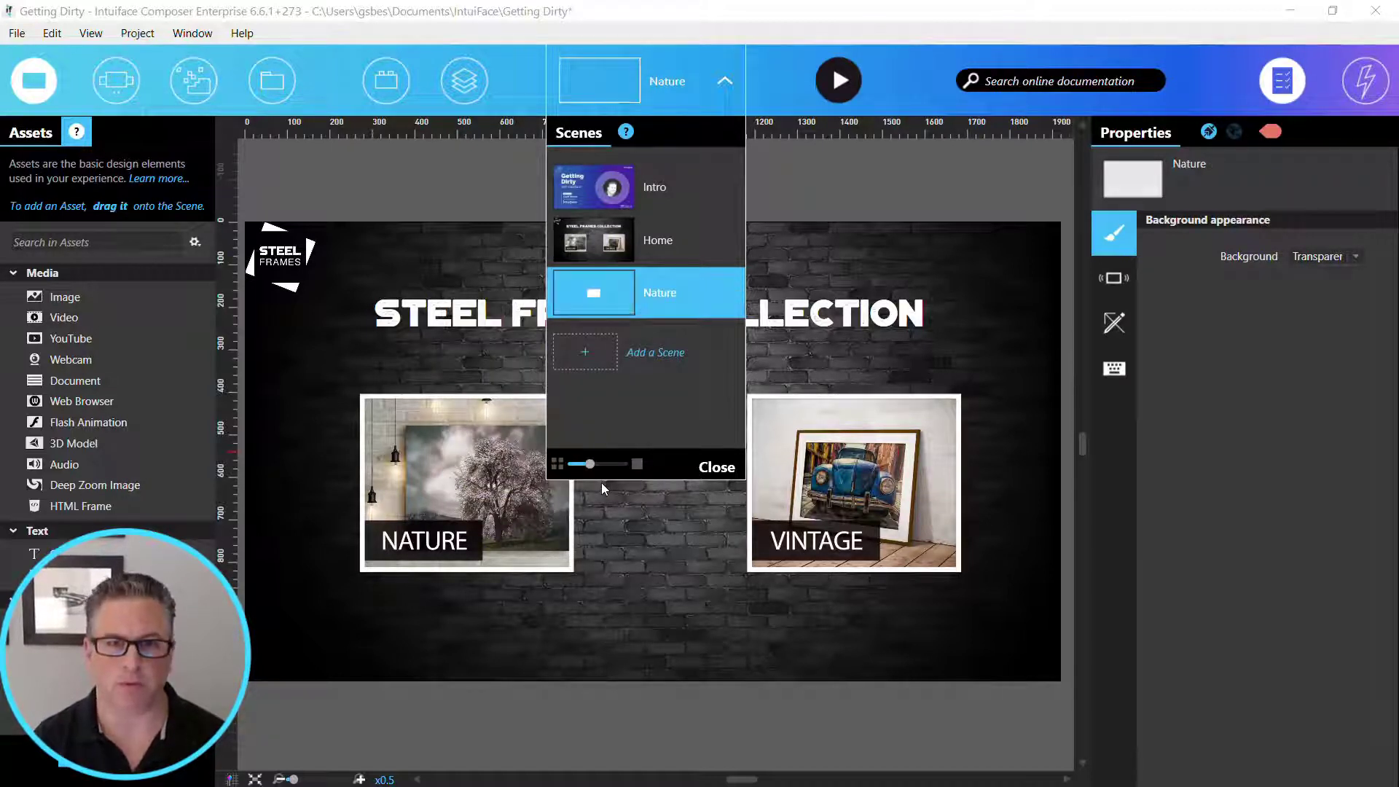
pyautogui.click(720, 468)
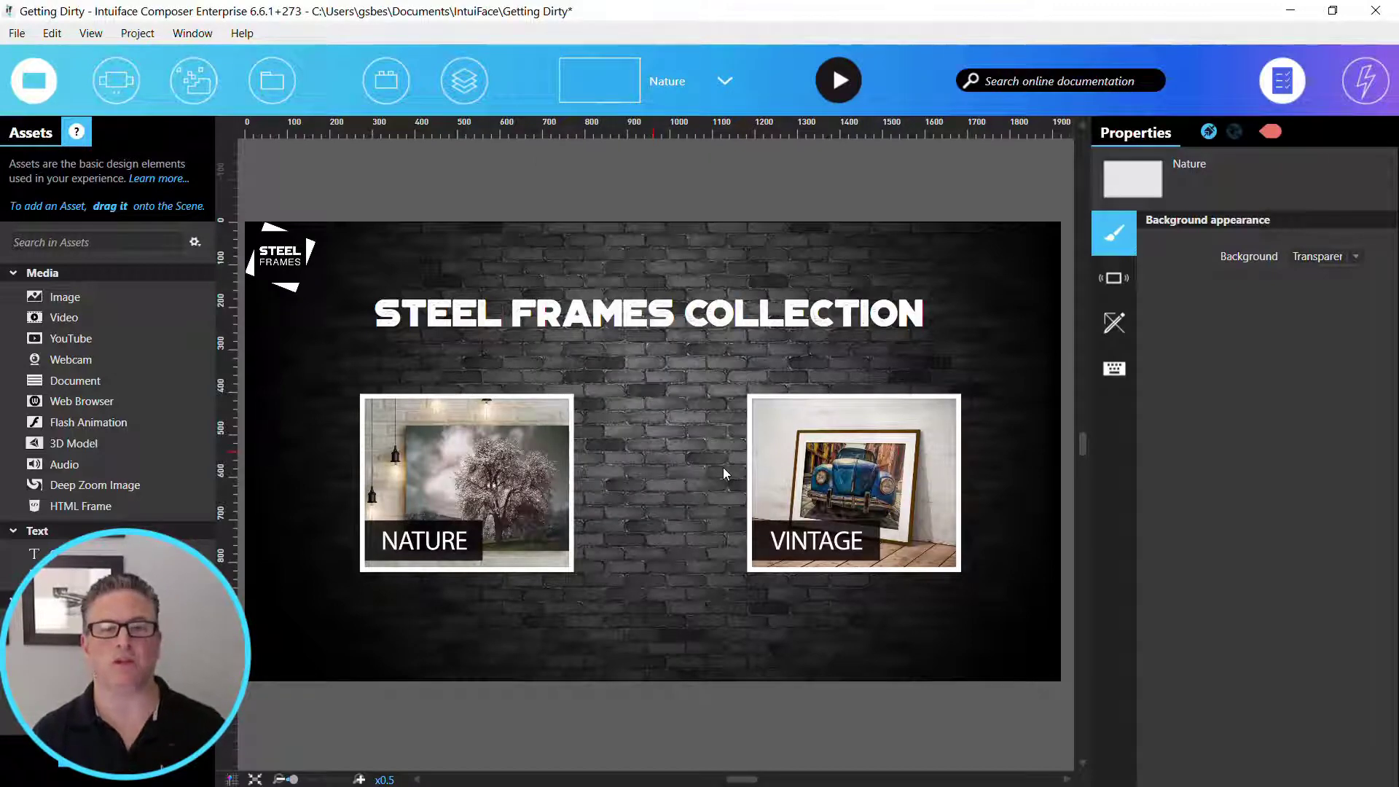
# - Change the Nature scene's title text to NATURE COLLECTION and narrow its text box to about 963 px wide
pyautogui.click(662, 328)
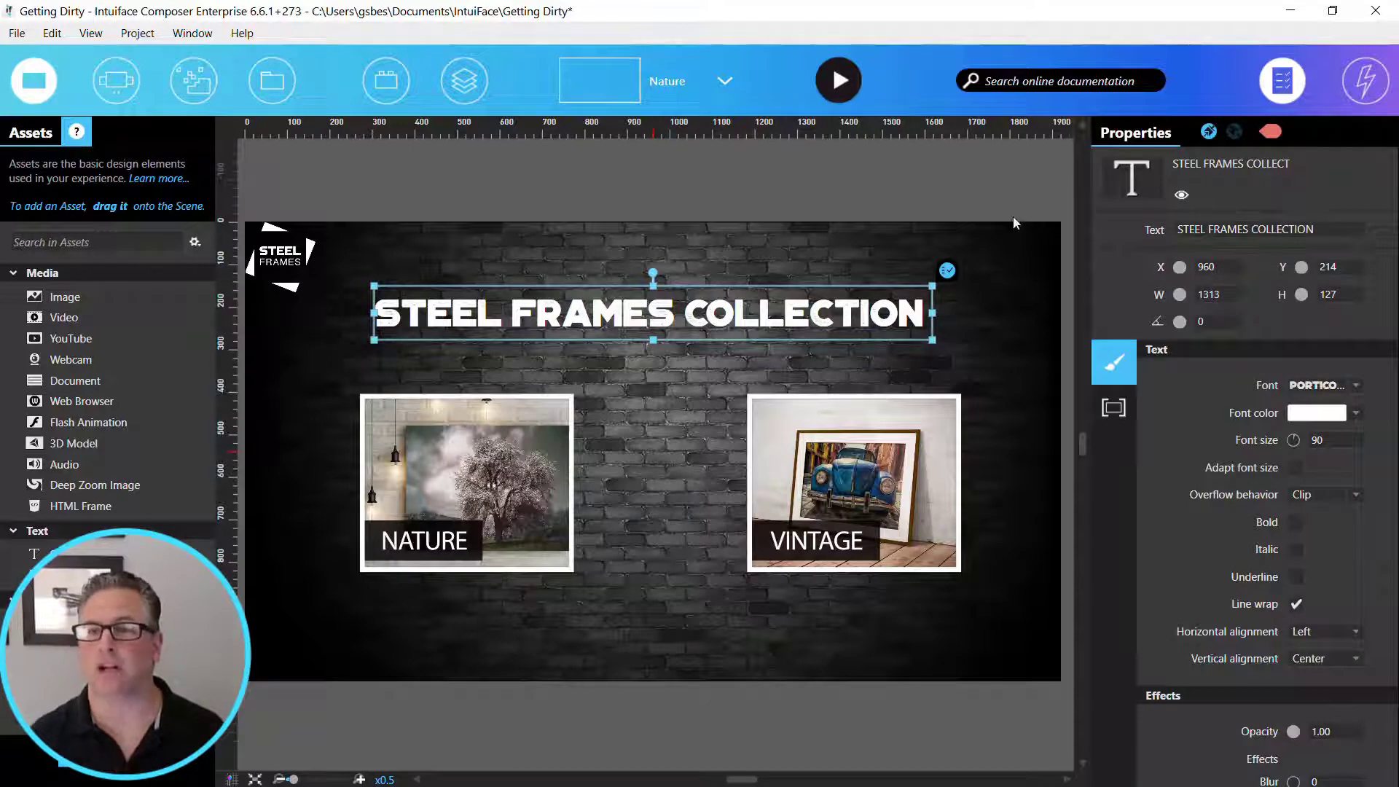
pyautogui.moveTo(1176, 230); pyautogui.dragTo(1247, 229)
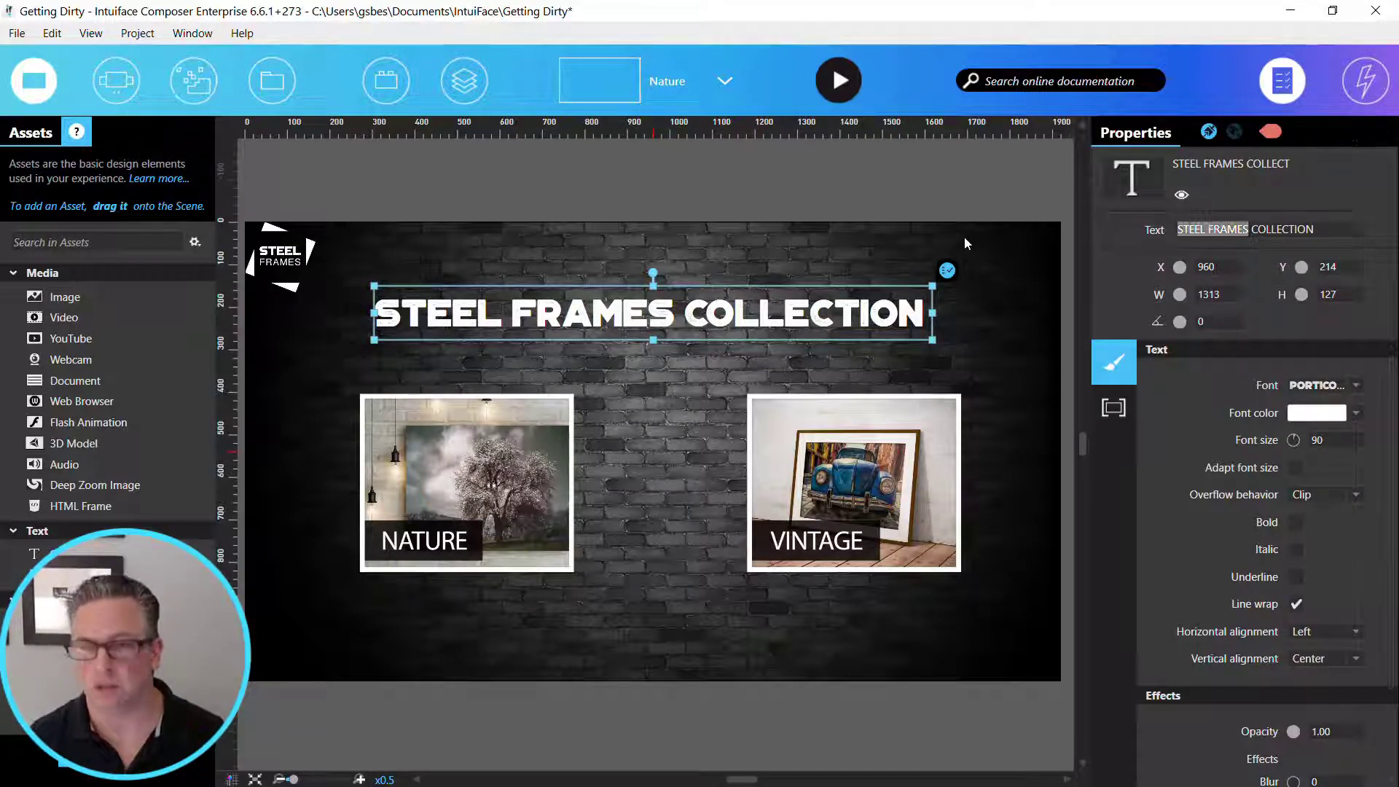
pyautogui.write('NATURE')
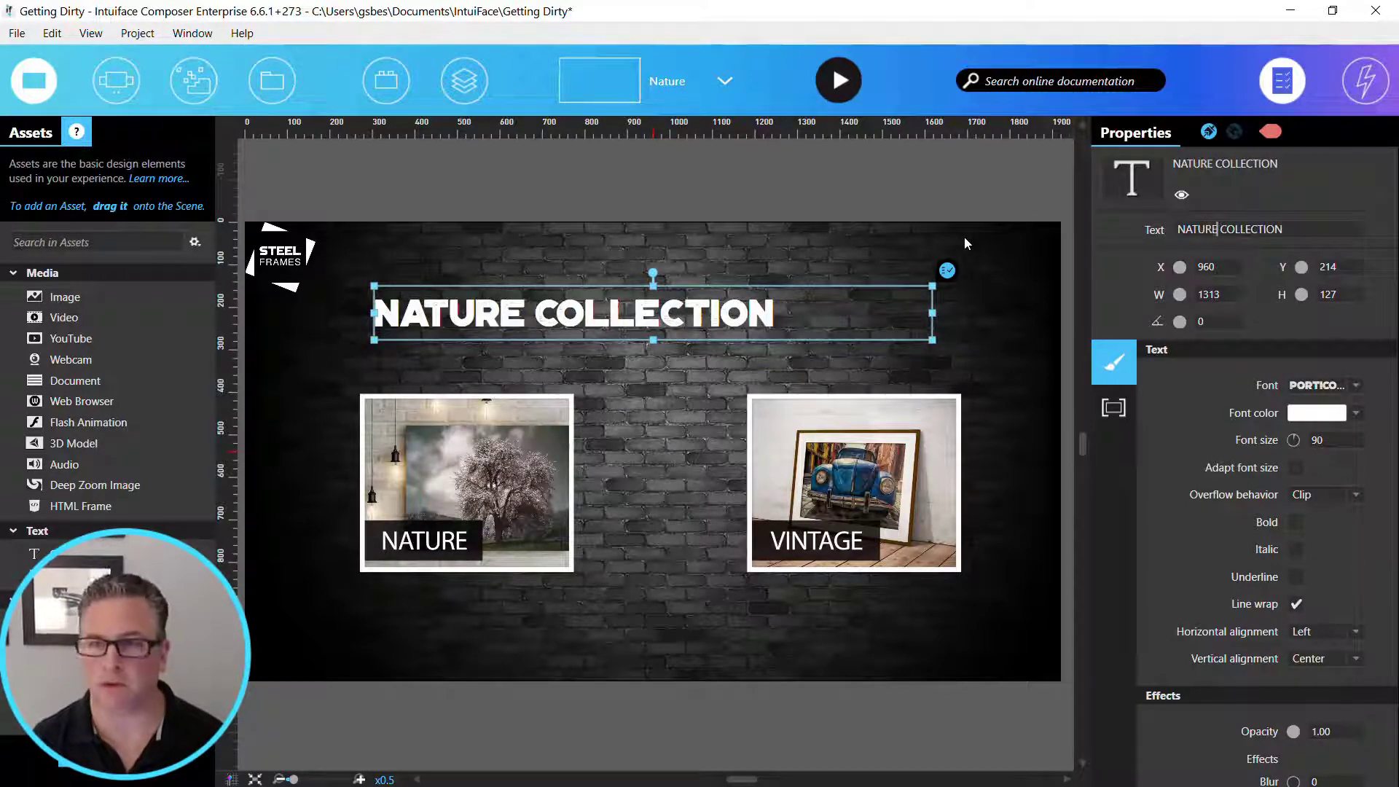
pyautogui.moveTo(939, 316); pyautogui.dragTo(786, 306)
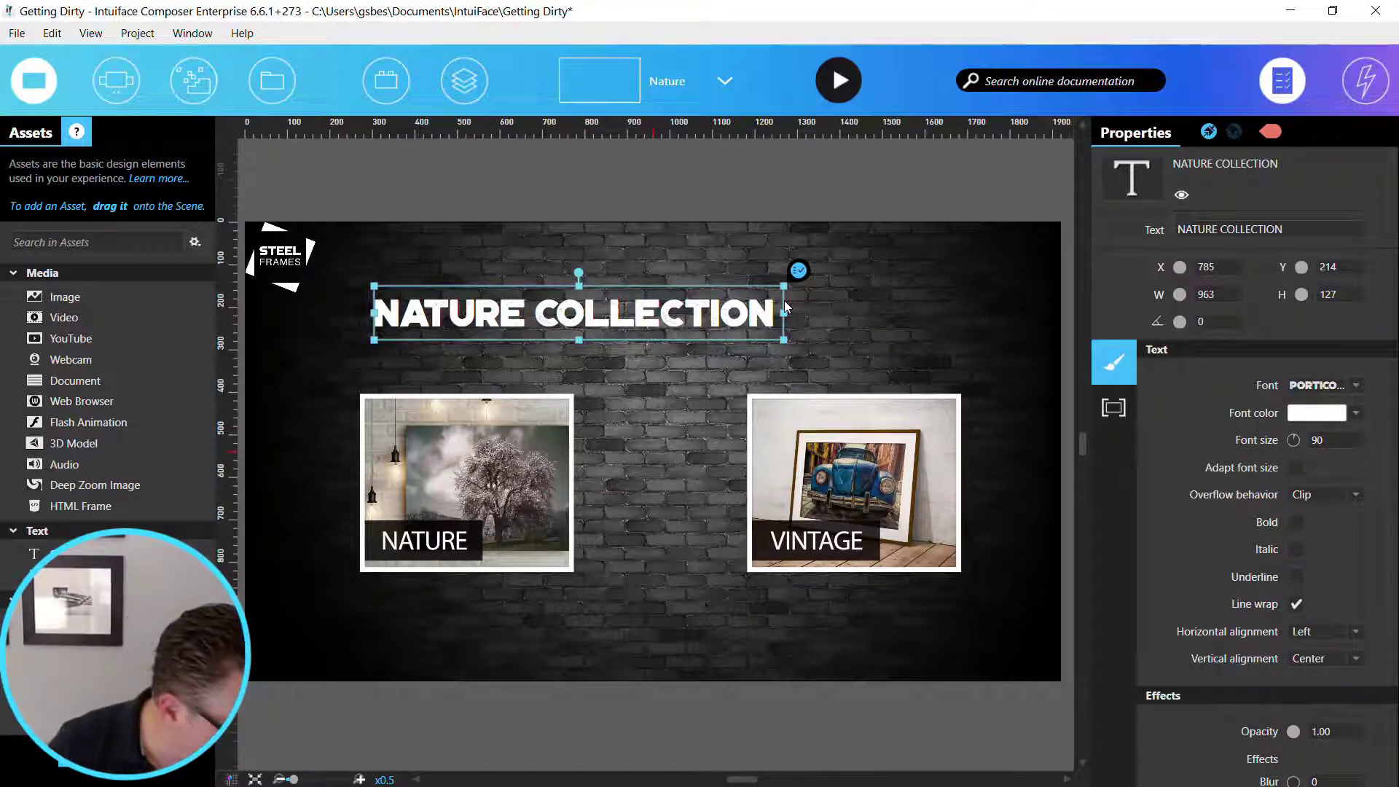
# - Set the NATURE COLLECTION title's font to Portico Regular
pyautogui.click(1310, 384)
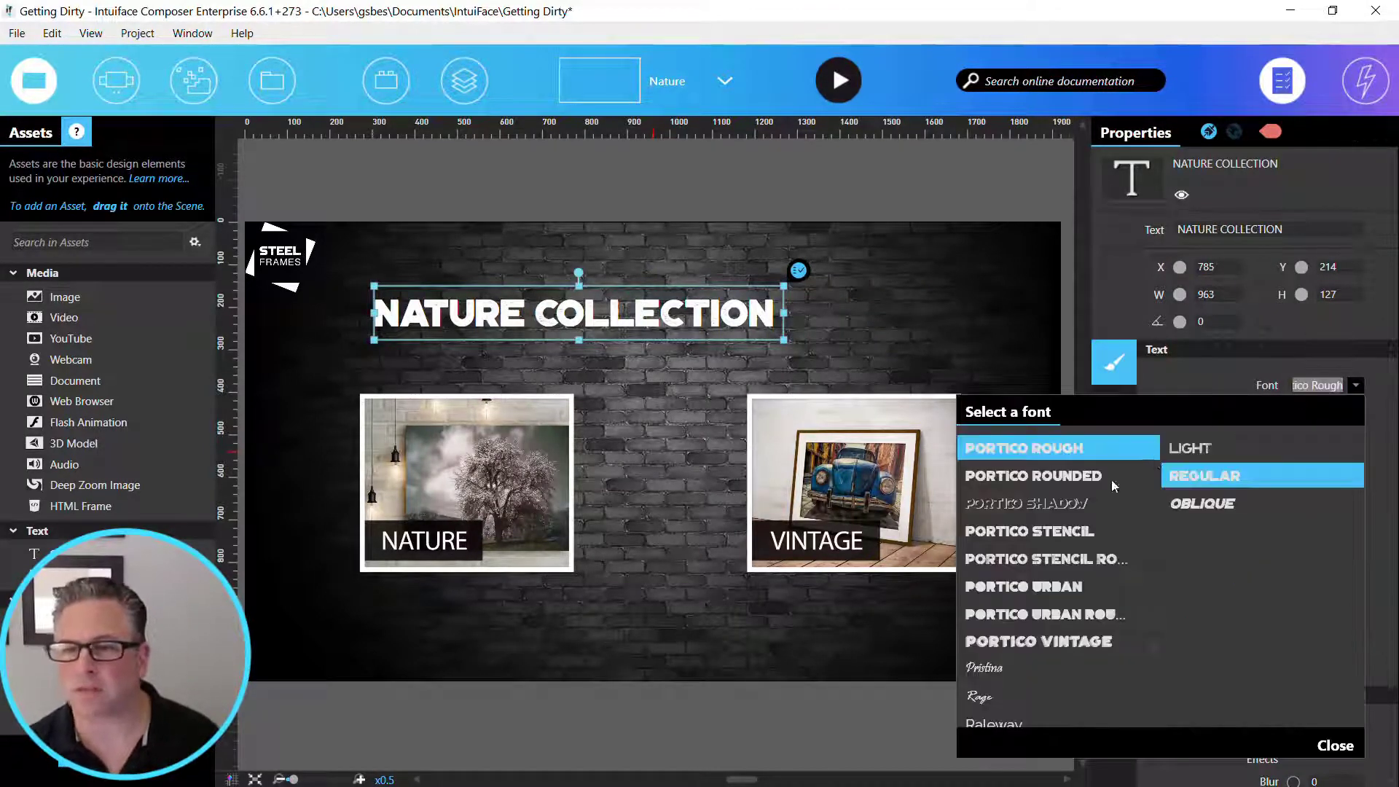
pyautogui.scroll(5, 1065, 510)
pyautogui.scroll(-2, 1064, 524)
pyautogui.click(1038, 512)
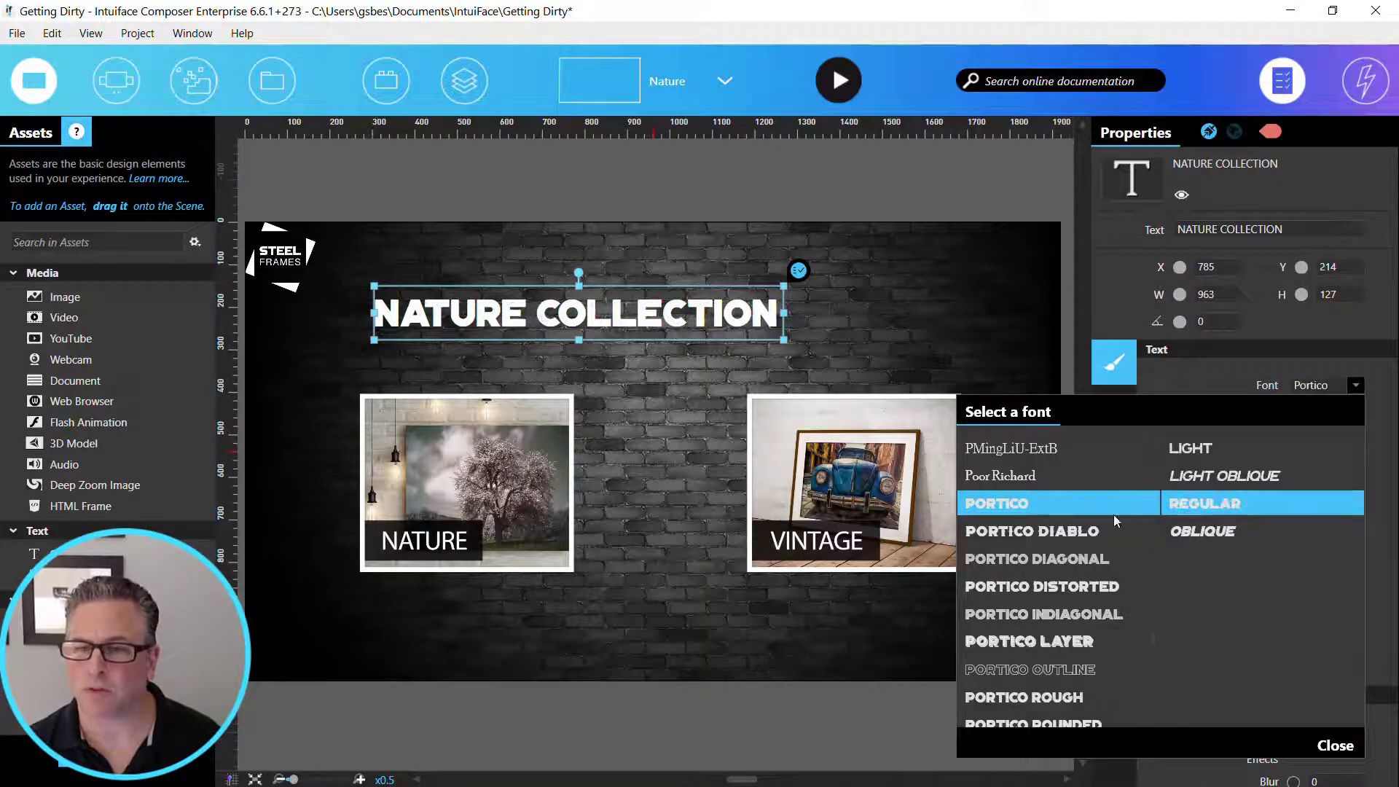
pyautogui.click(1334, 745)
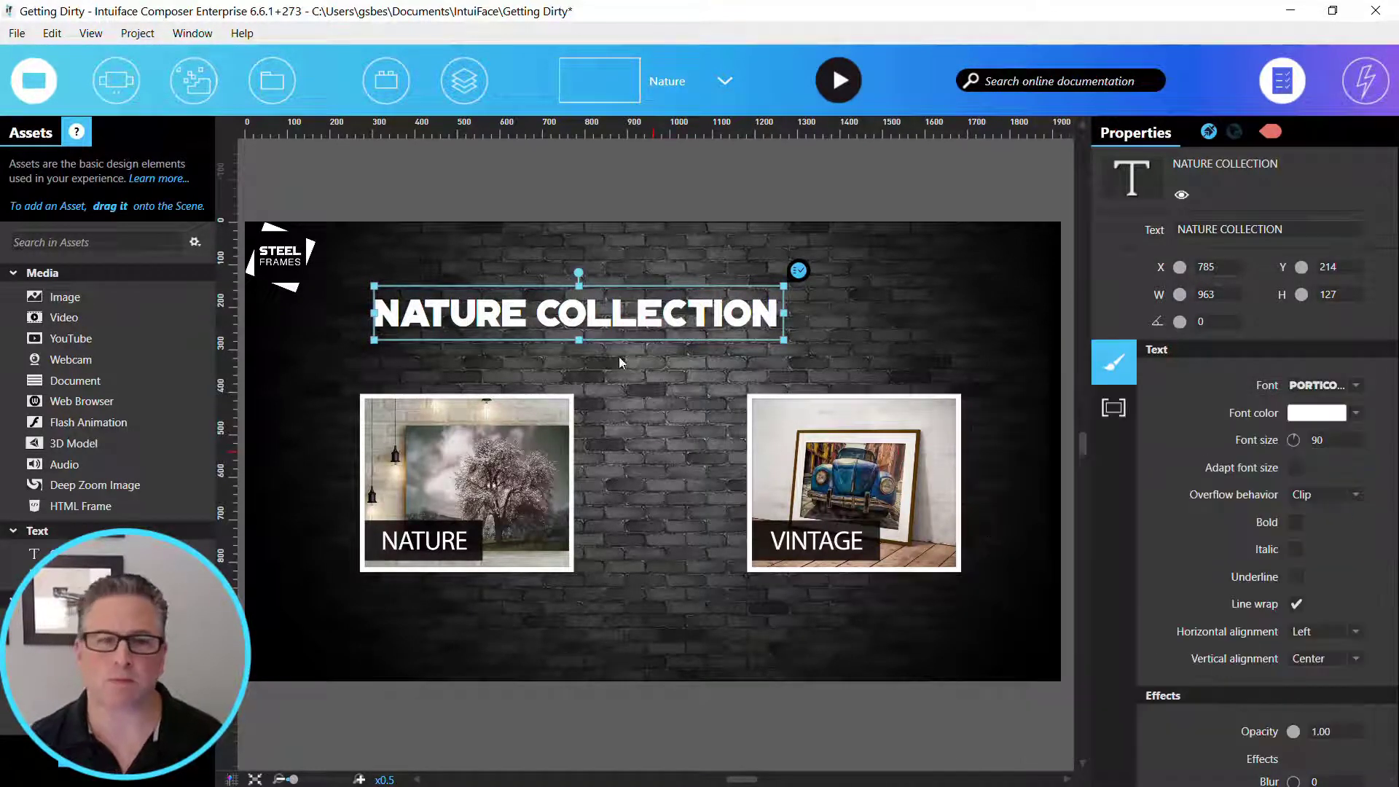
# - Center the NATURE COLLECTION title horizontally by setting its X position to 960
pyautogui.moveTo(1231, 266); pyautogui.dragTo(1118, 265)
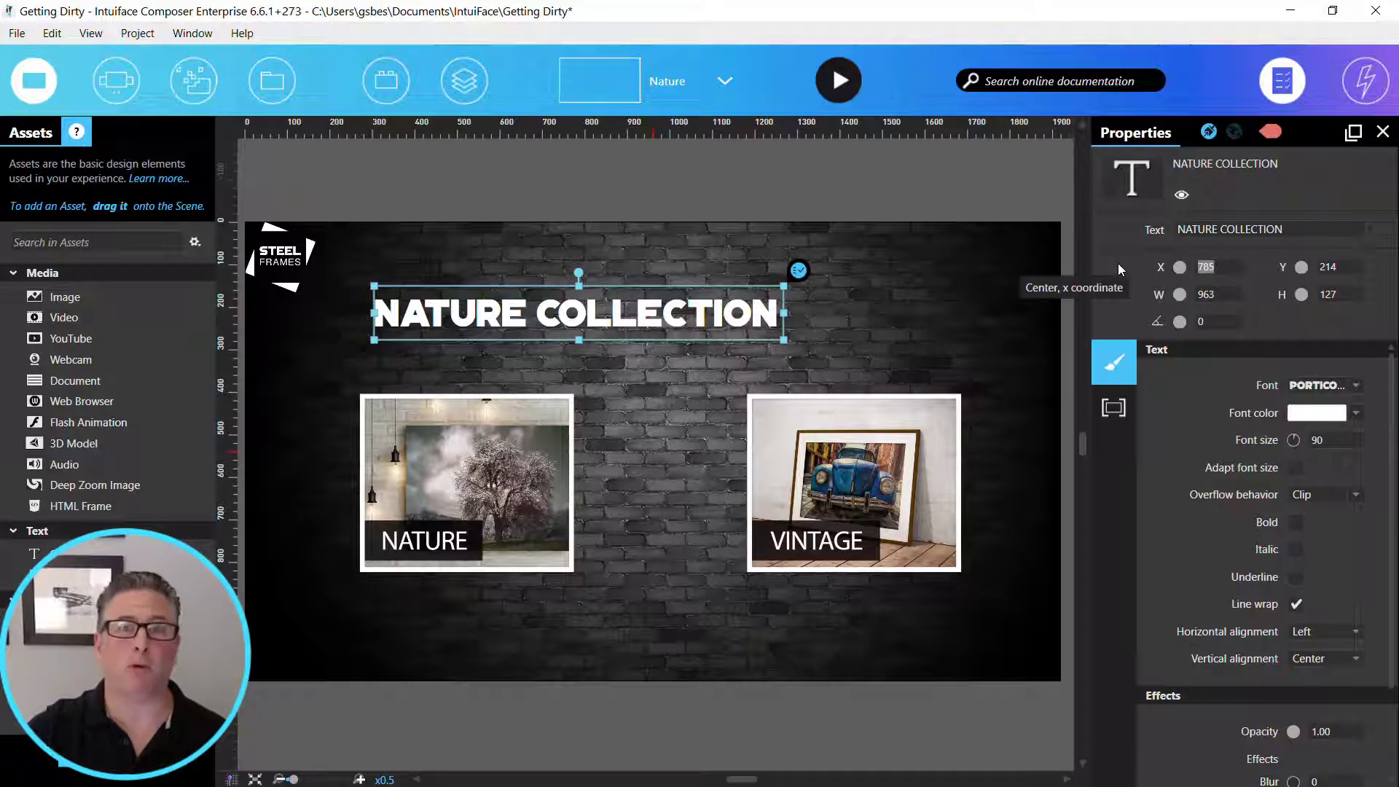
pyautogui.write('960')
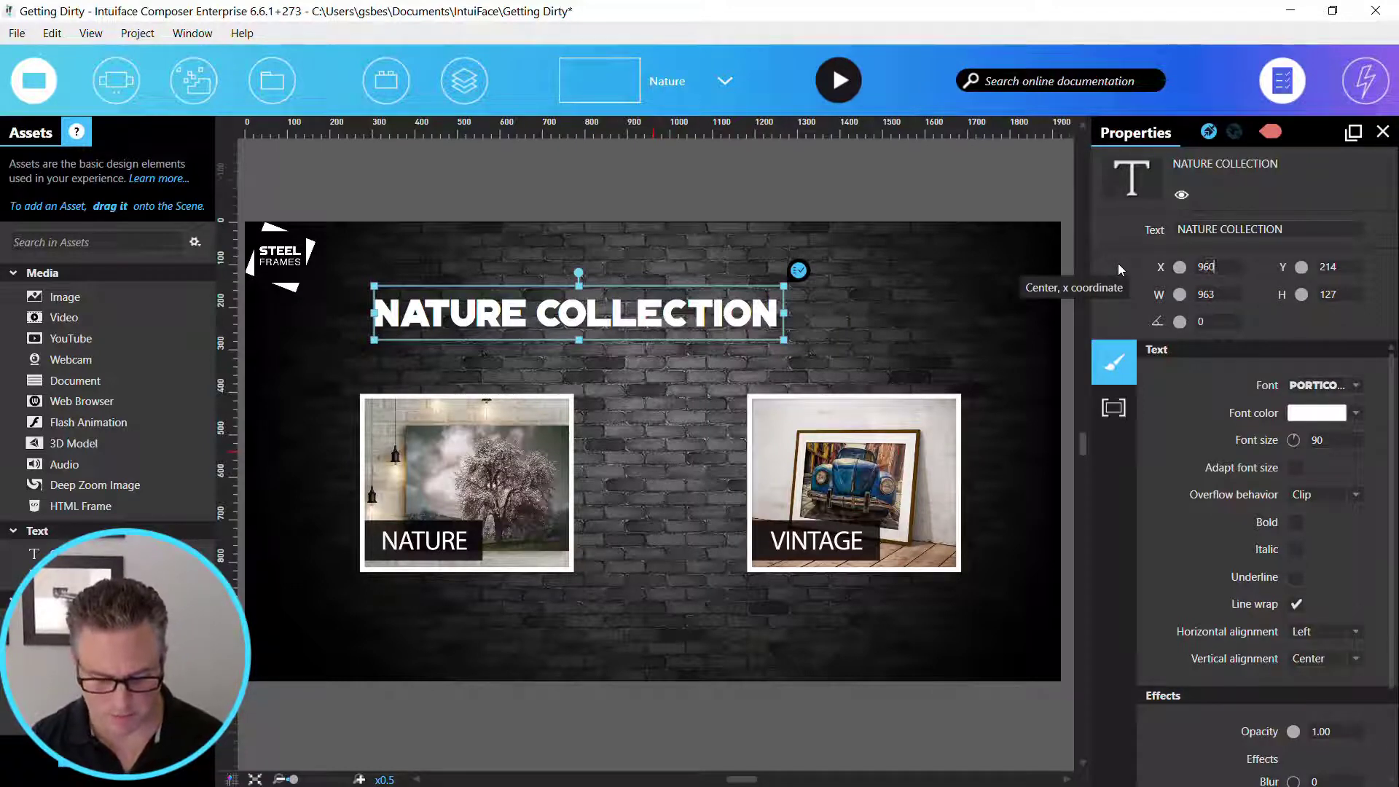
pyautogui.press('Tab')
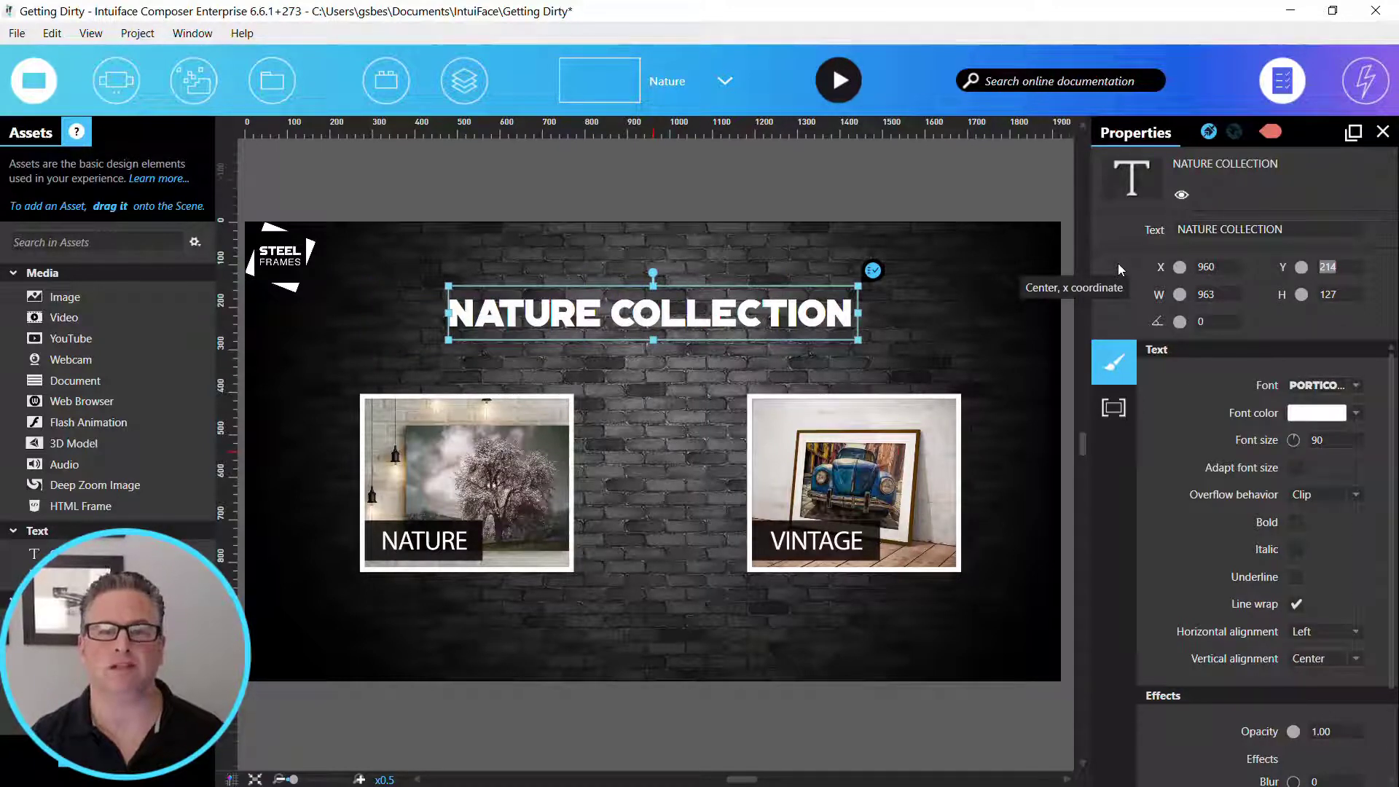
# - Delete the Nature and Vintage button images from the Nature scene
pyautogui.click(554, 447)
pyautogui.keyDown('ctrl'); pyautogui.click(842, 483); pyautogui.keyUp('ctrl')
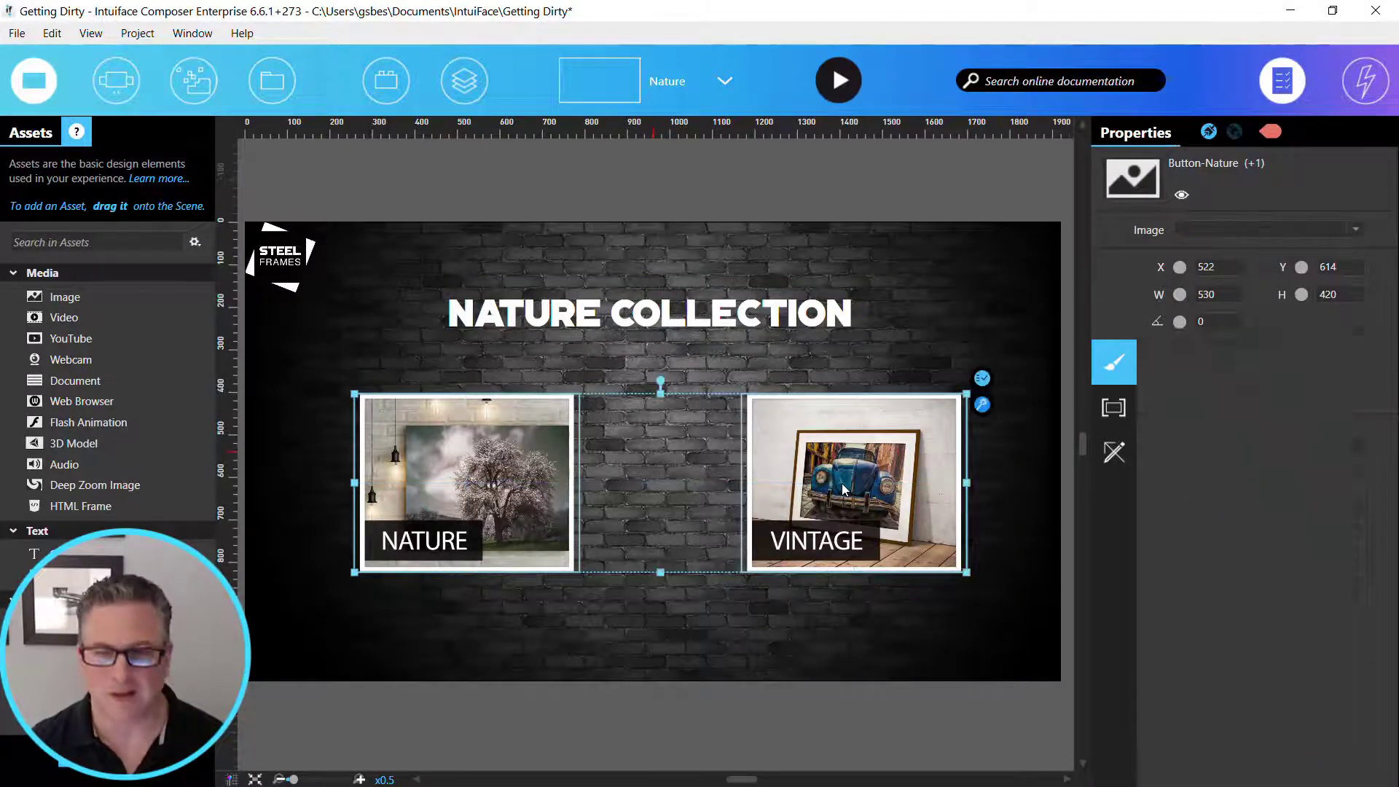
pyautogui.press('Delete')
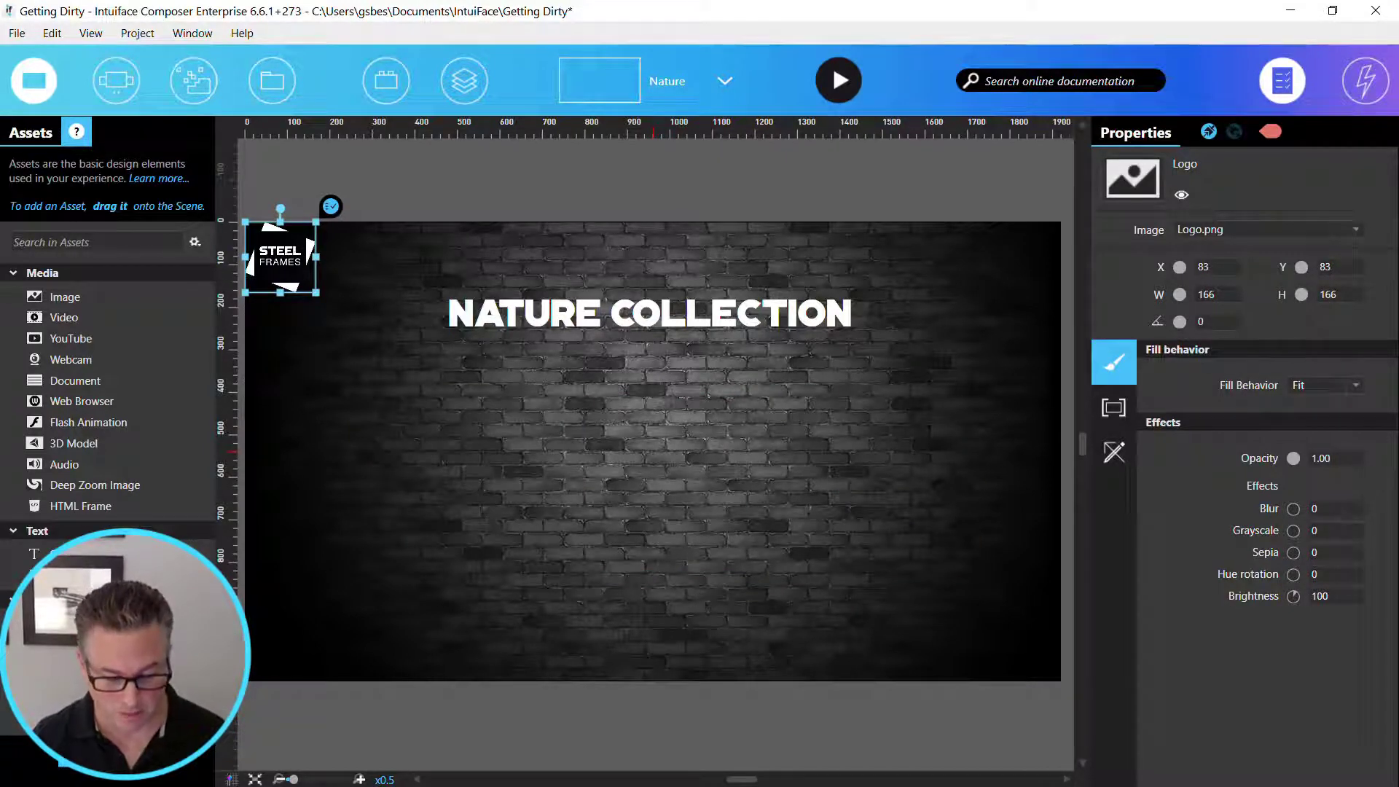
# - Add the images Nature-1.jpg through Nature-10.jpg from the Steel Frames folder to the Nature scene
pyautogui.hotkey('alt', 'Tab')
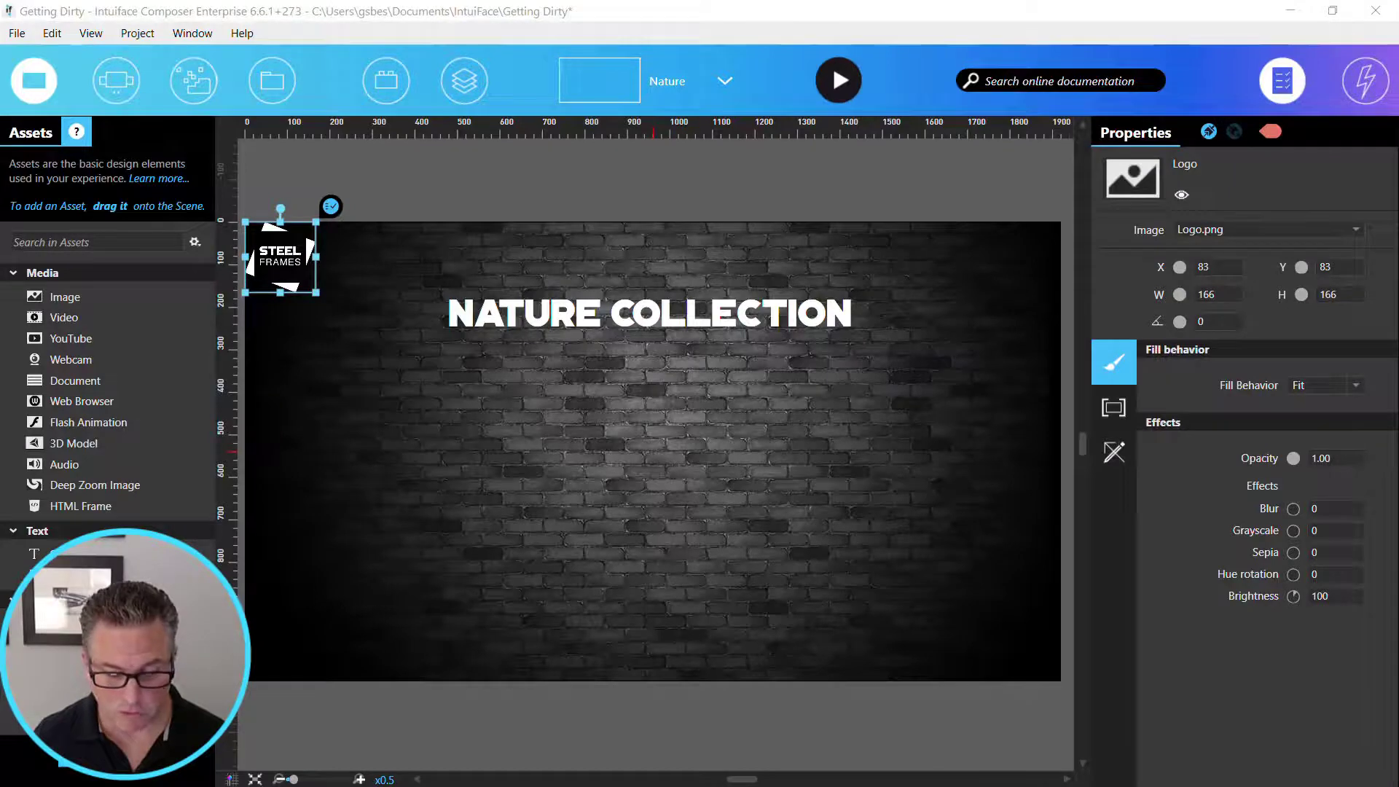
pyautogui.moveTo(707, 786); pyautogui.dragTo(699, 198)
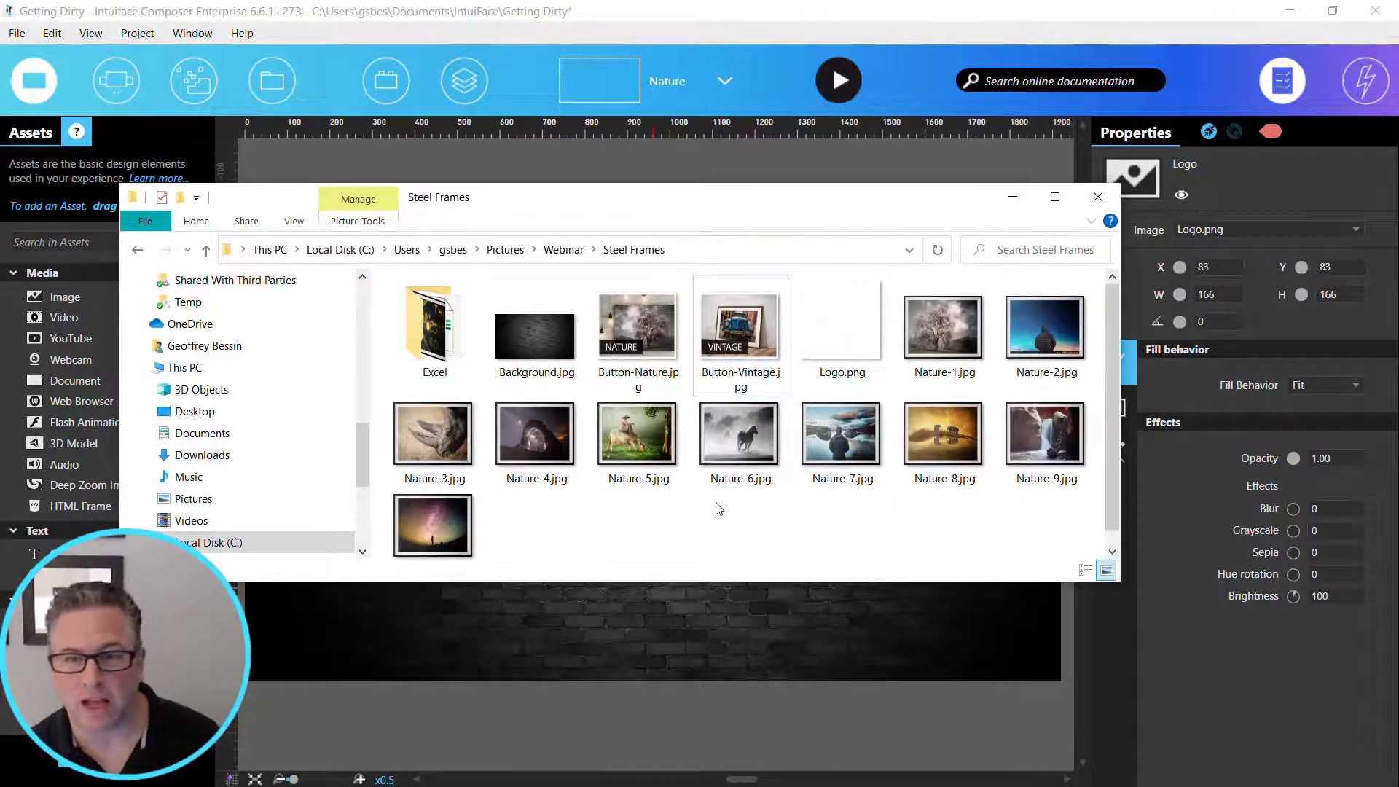
pyautogui.click(933, 325)
pyautogui.keyDown('shift'); pyautogui.click(440, 527); pyautogui.keyUp('shift')
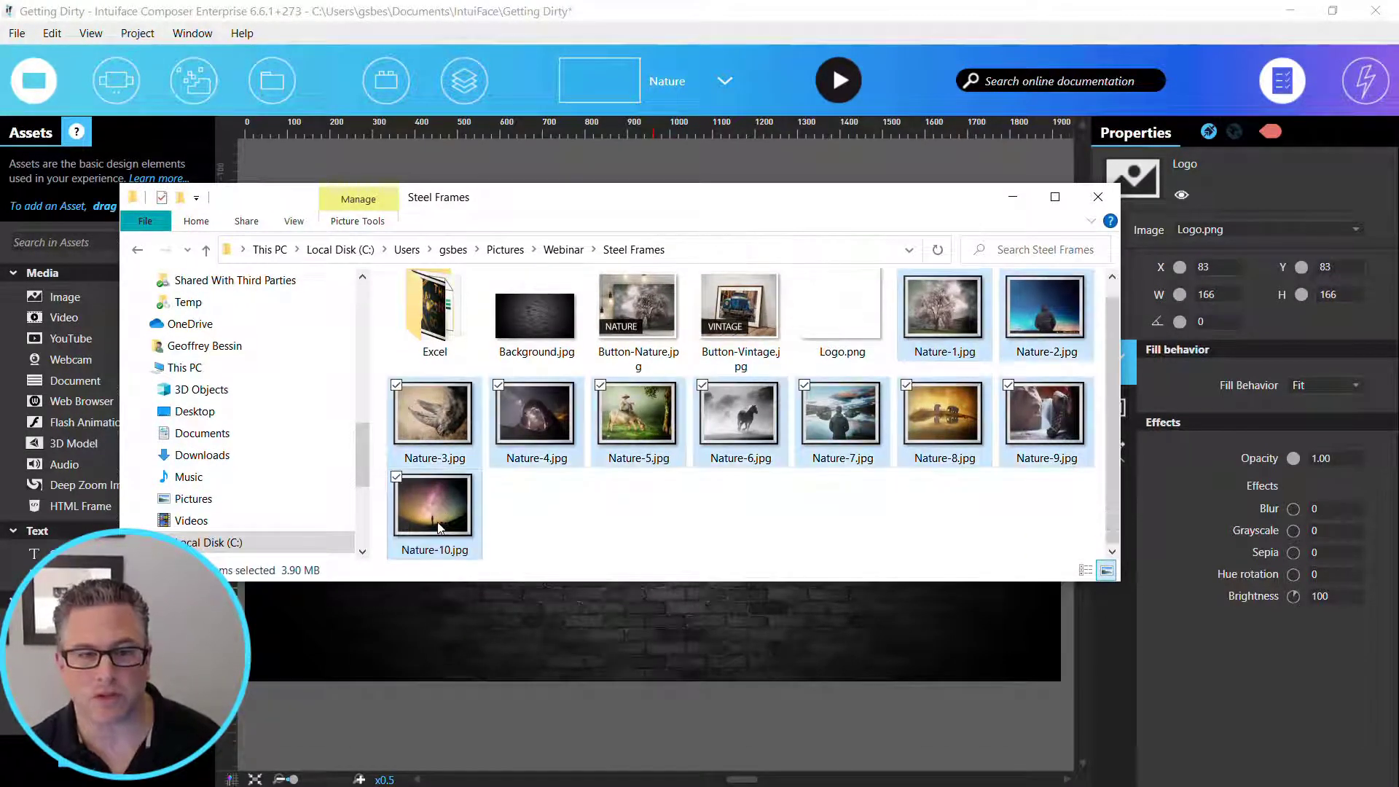
pyautogui.moveTo(654, 200); pyautogui.dragTo(736, 525)
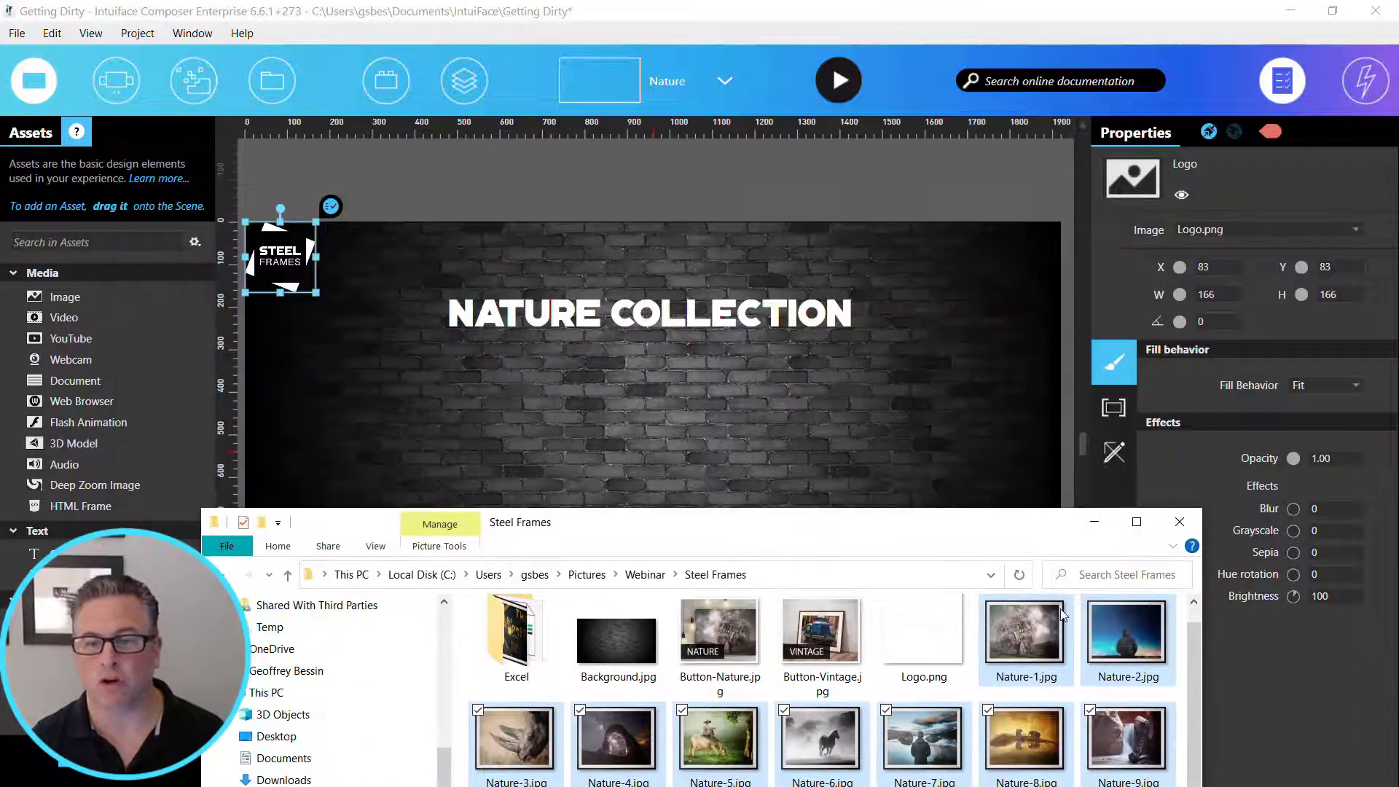
pyautogui.moveTo(741, 444); pyautogui.dragTo(752, 452)
pyautogui.click(1090, 525)
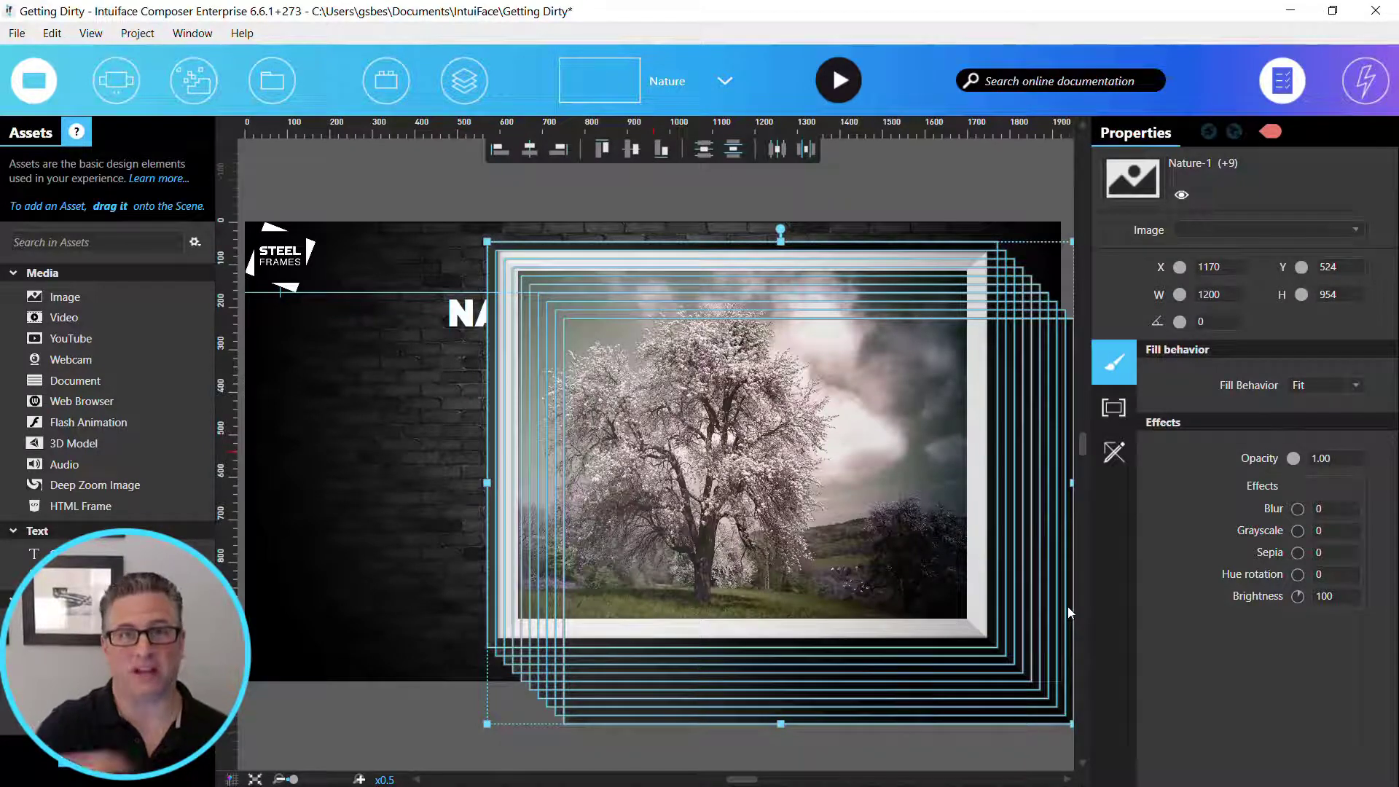
# - Group the ten nature images and move the group to about X 1020, Y 628
pyautogui.rightClick(685, 460)
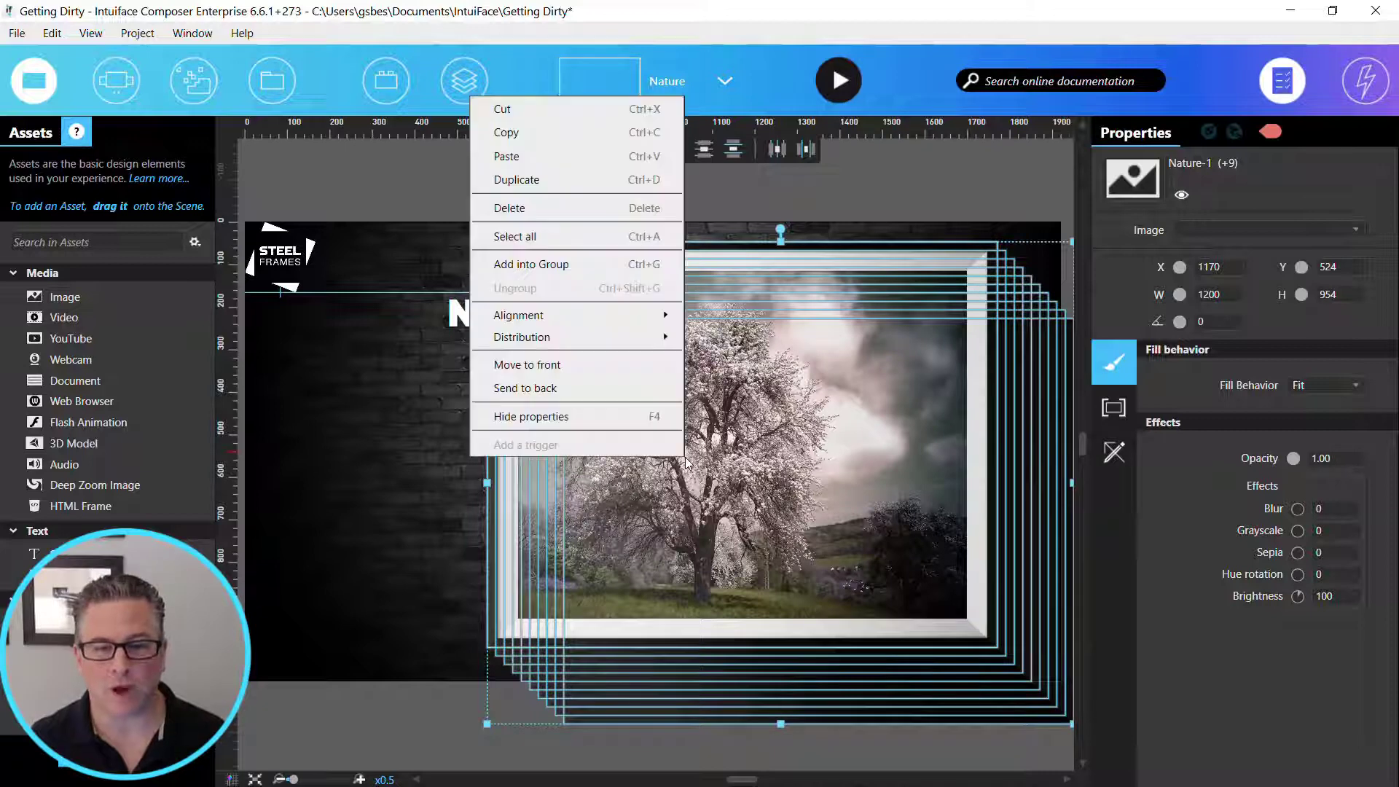
pyautogui.click(596, 262)
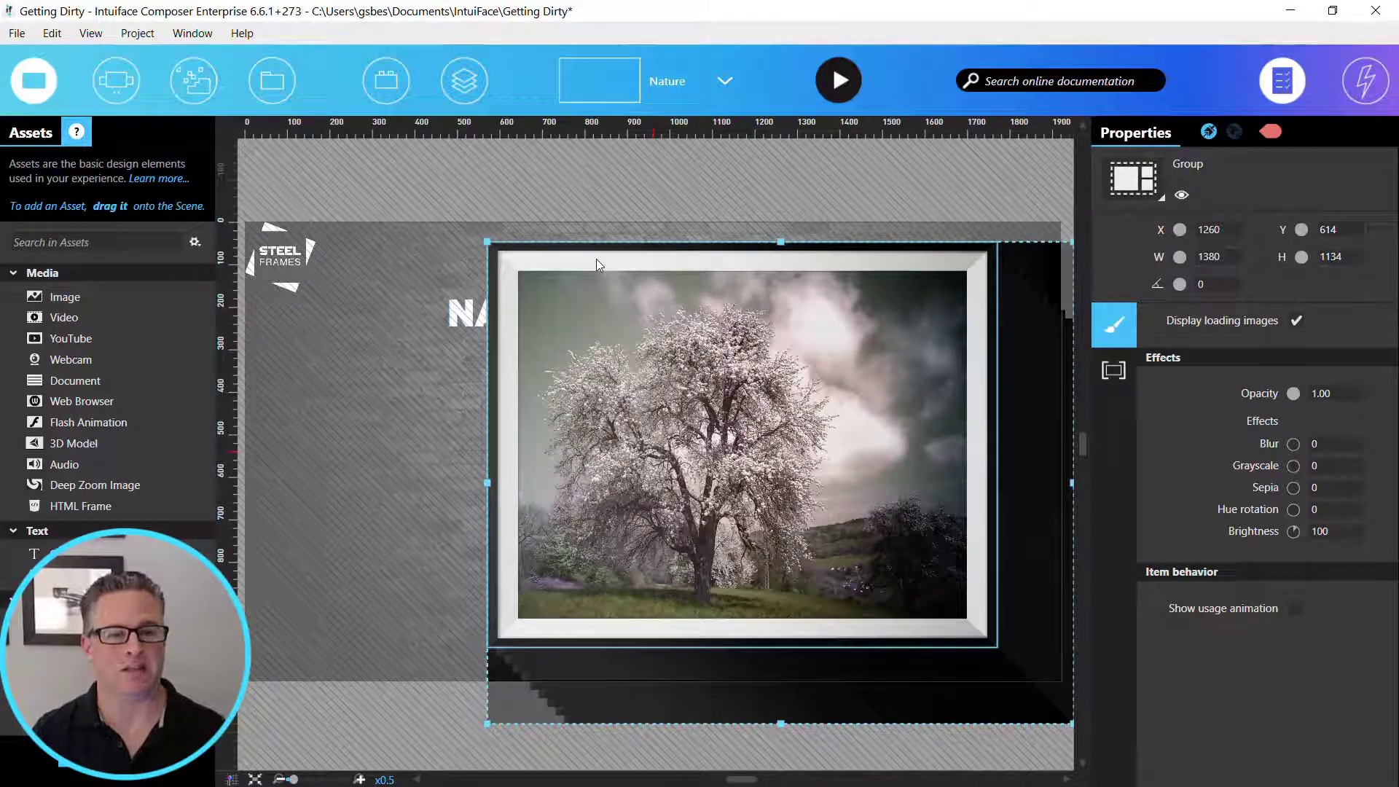
pyautogui.click(292, 483)
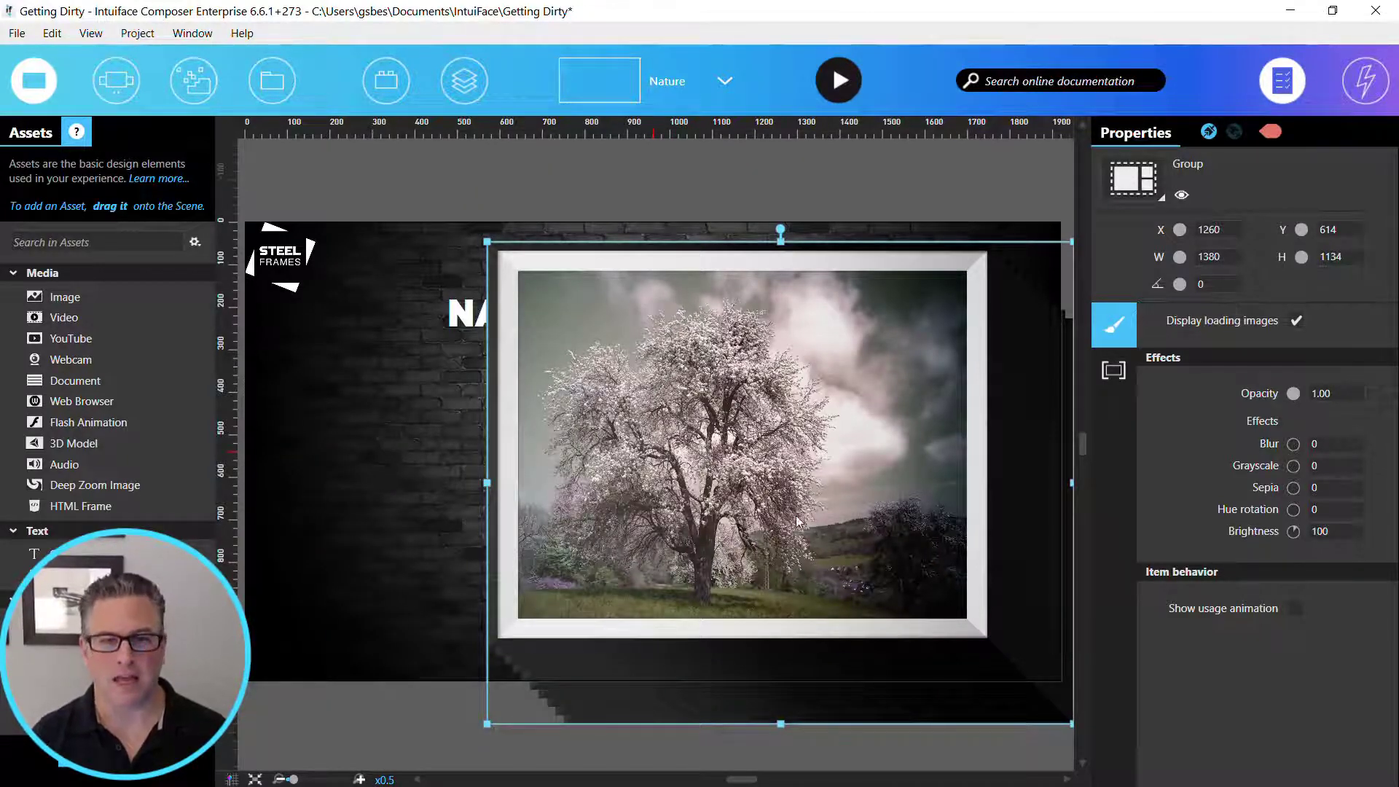
pyautogui.moveTo(665, 497); pyautogui.dragTo(694, 527)
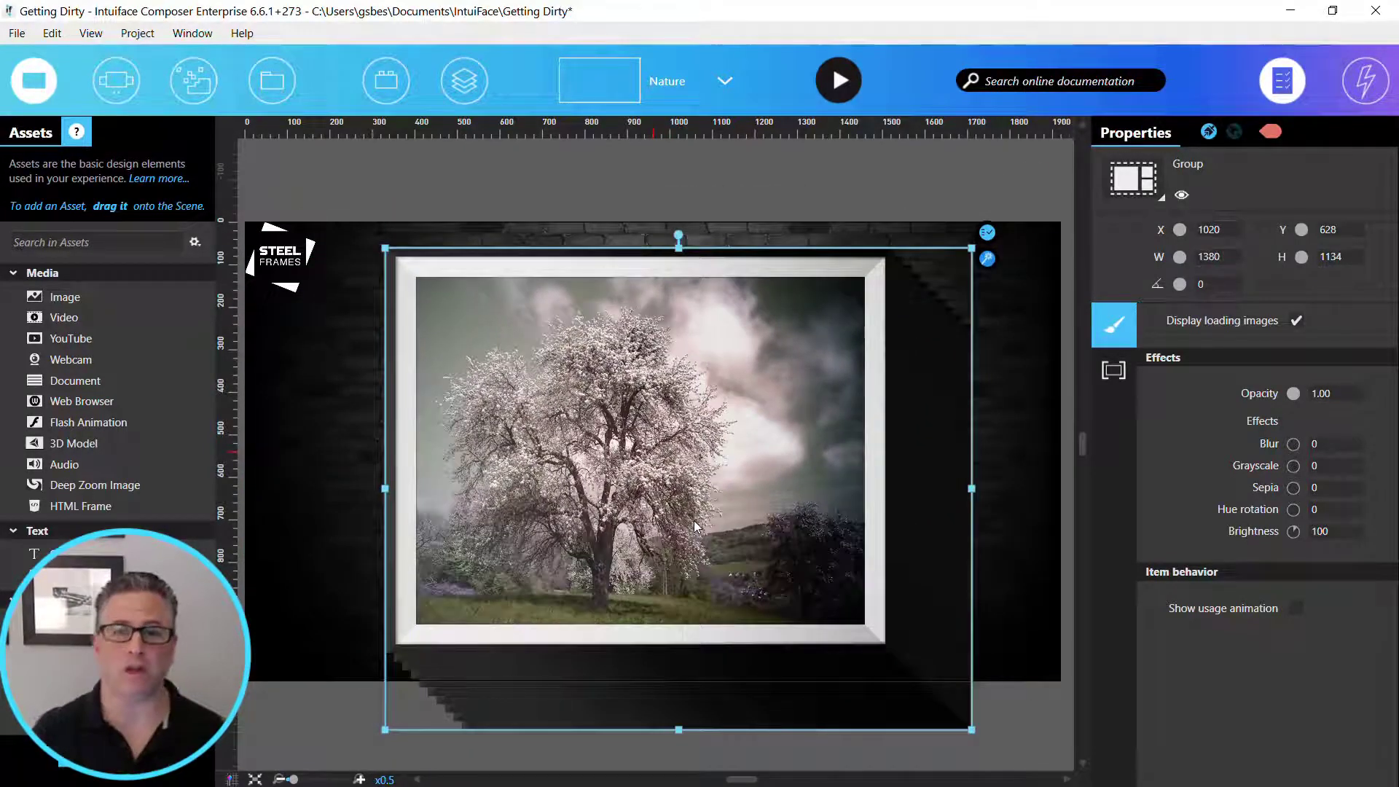
# - Convert the image group into an Asset Flow collection and set its index in focus to 4
pyautogui.click(1126, 191)
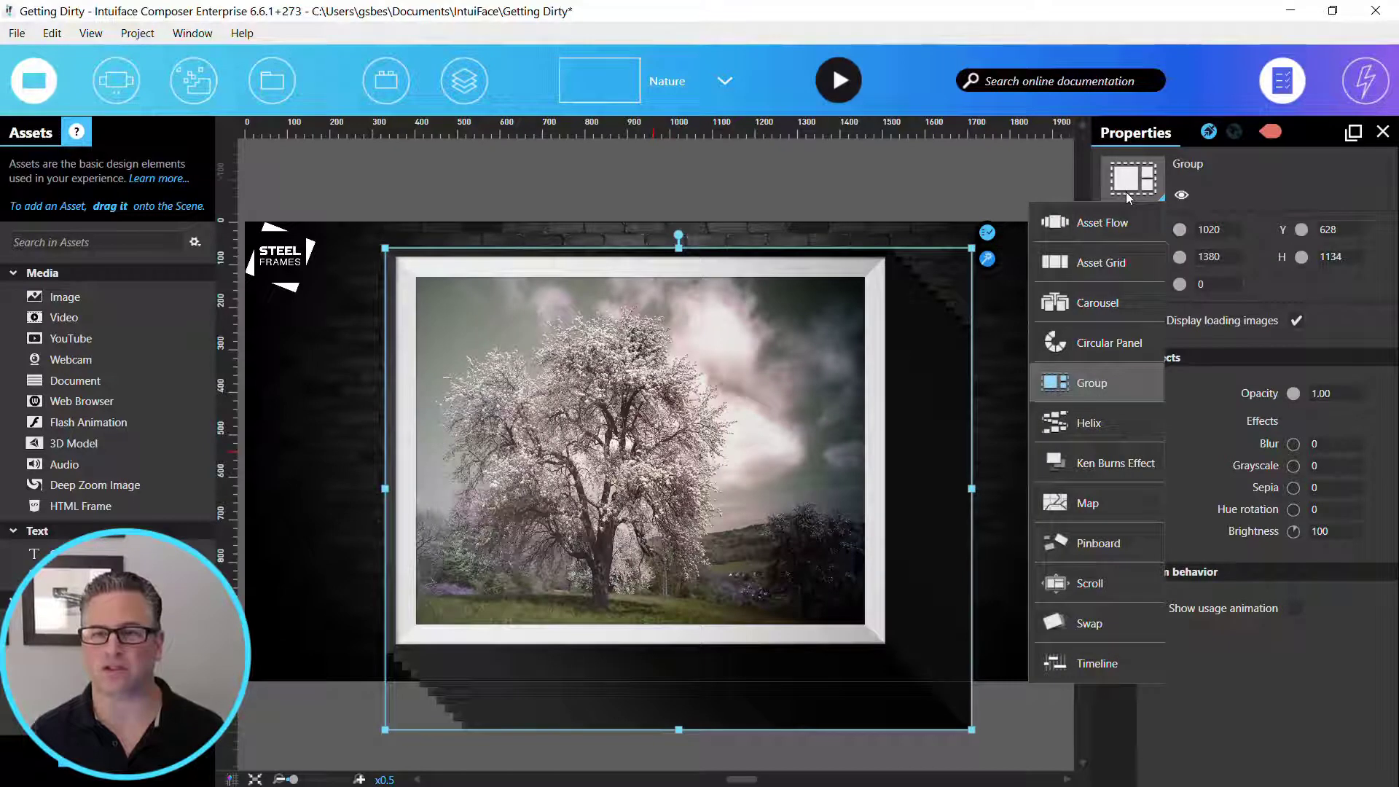
pyautogui.click(1125, 229)
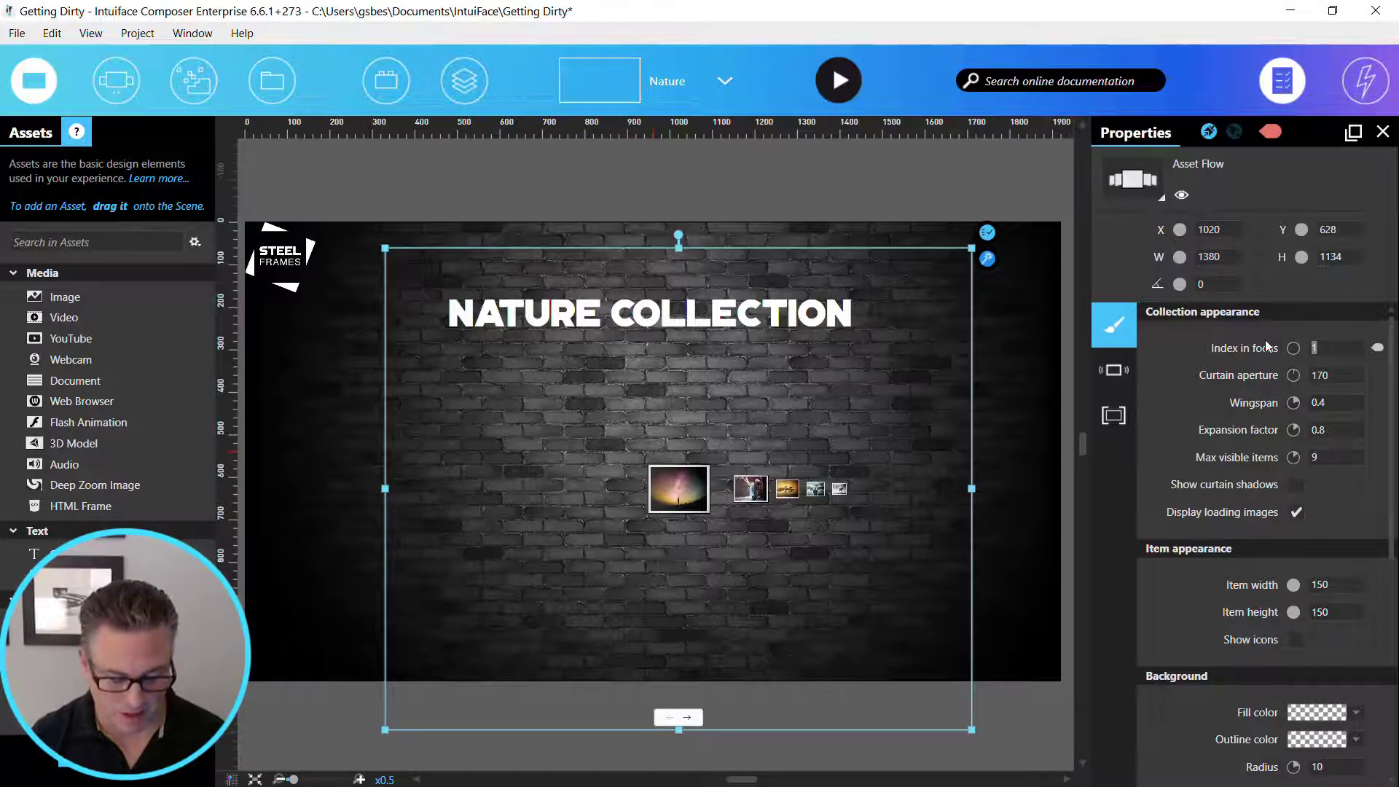
pyautogui.write('4')
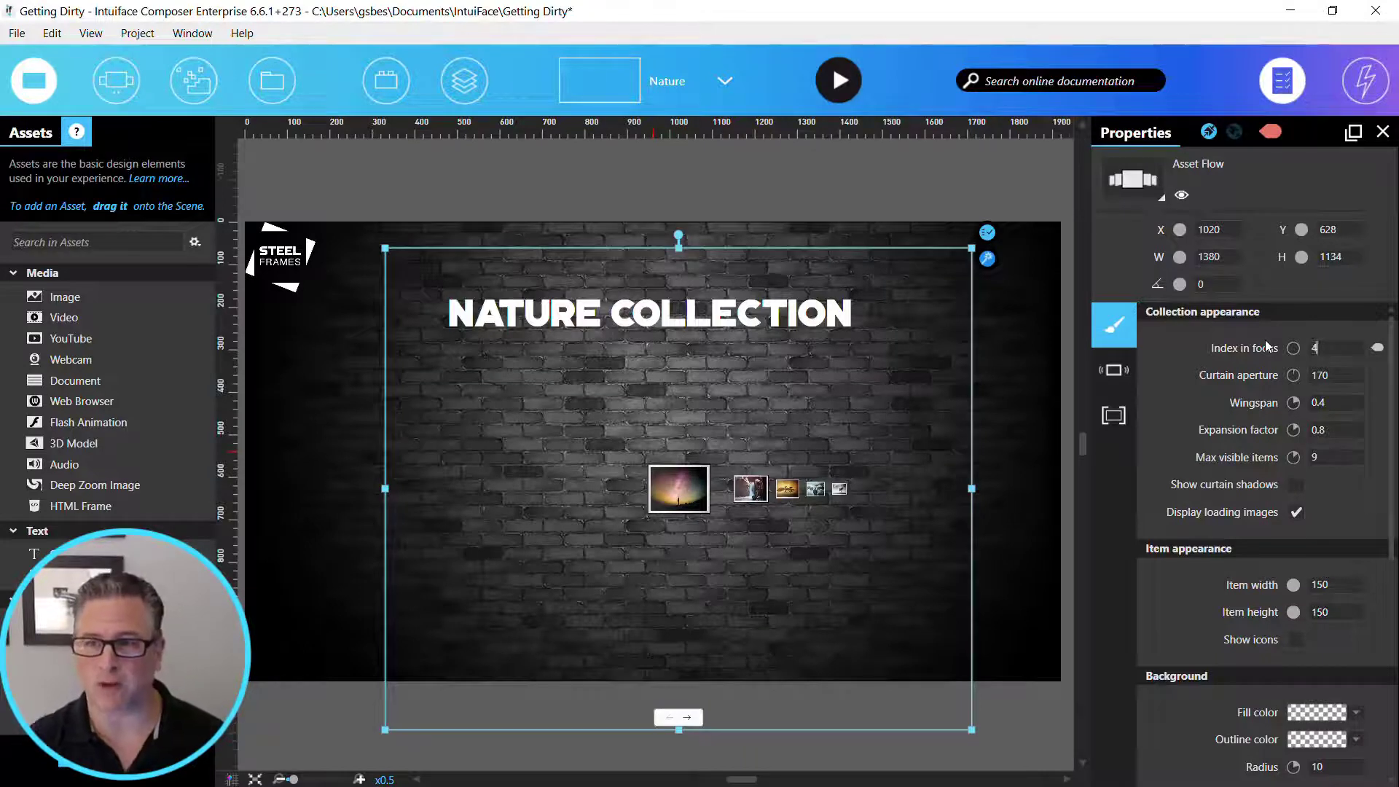
pyautogui.press('Tab')
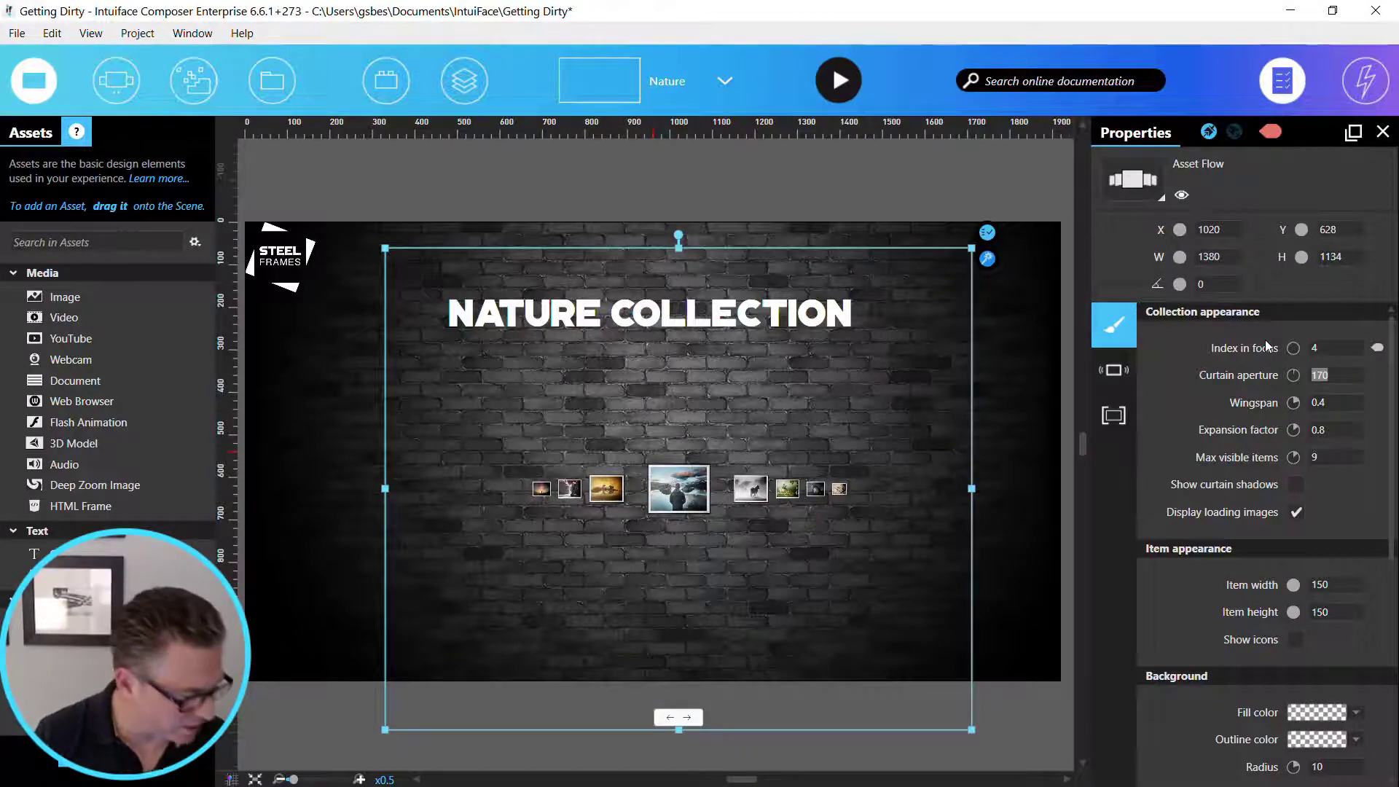
# - Set the Asset Flow's curtain aperture to 390, wingspan to 1 and expansion factor to 0.9
pyautogui.write('390')
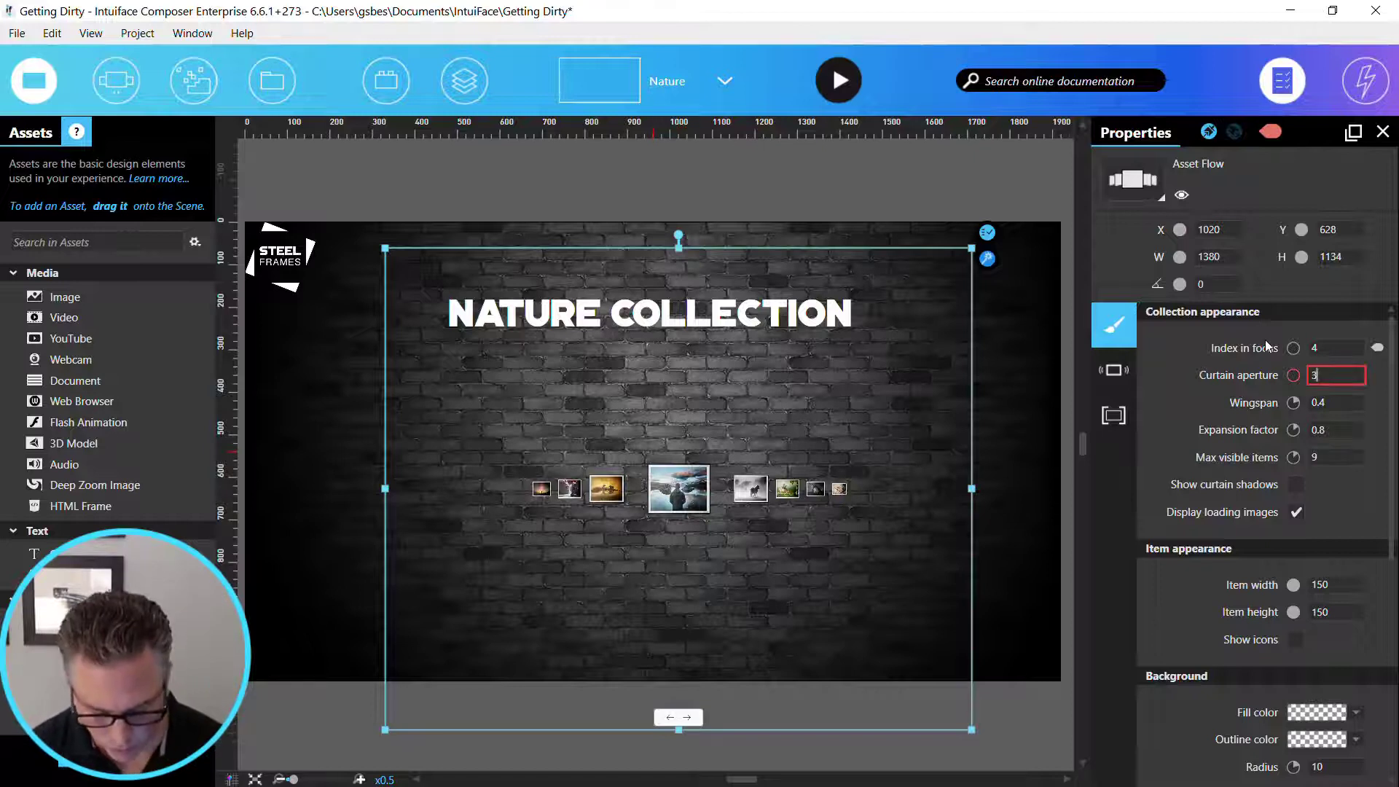
pyautogui.press('Tab')
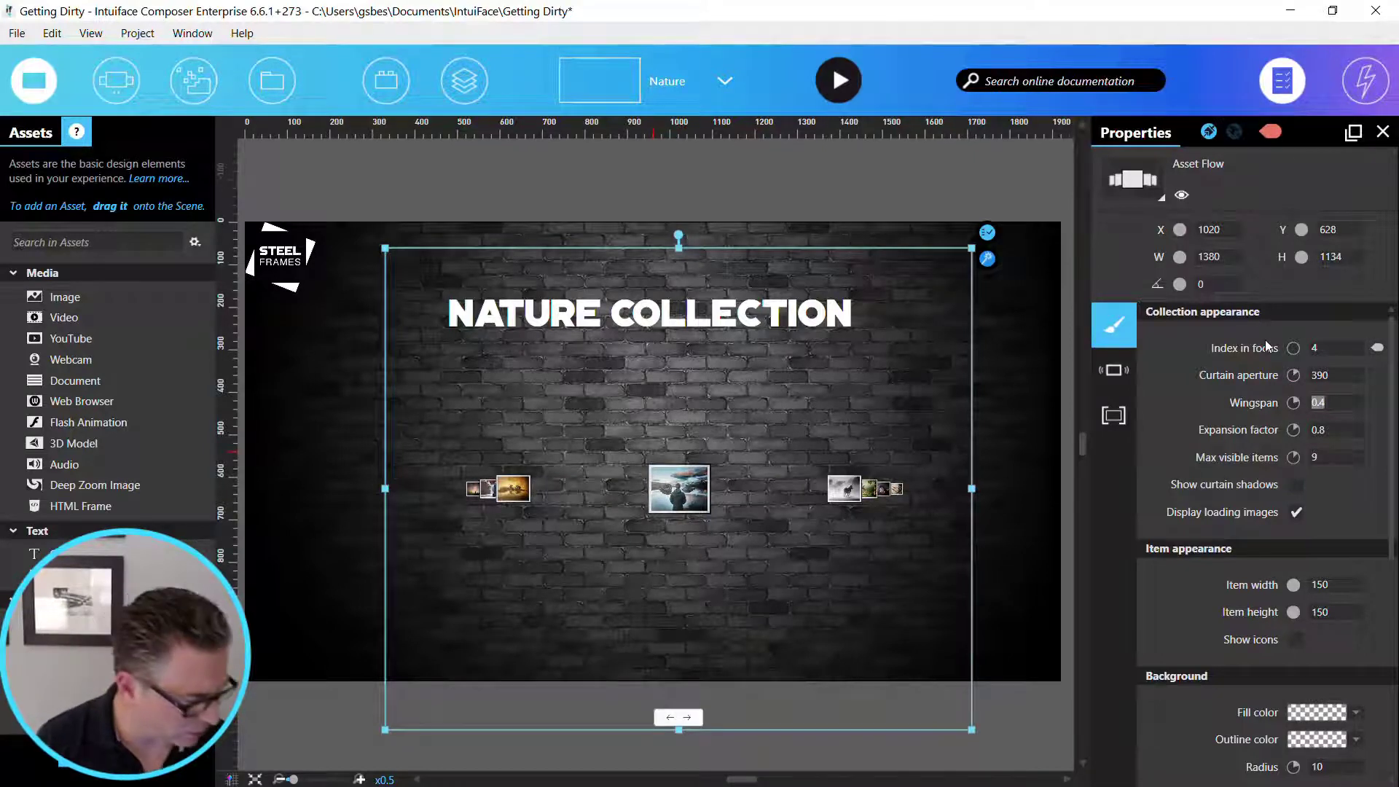
pyautogui.write('1')
pyautogui.press('Tab')
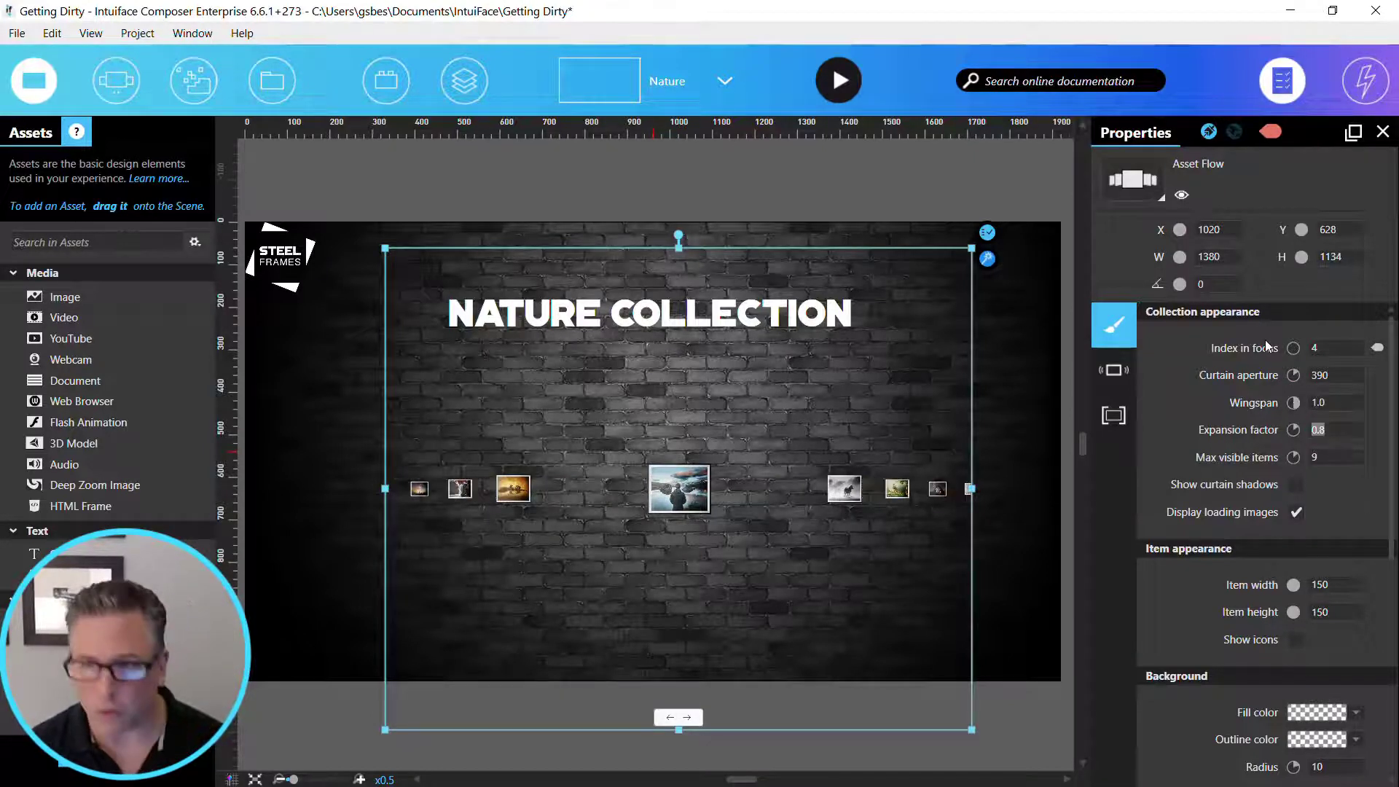
pyautogui.write('0.9')
pyautogui.press('Tab')
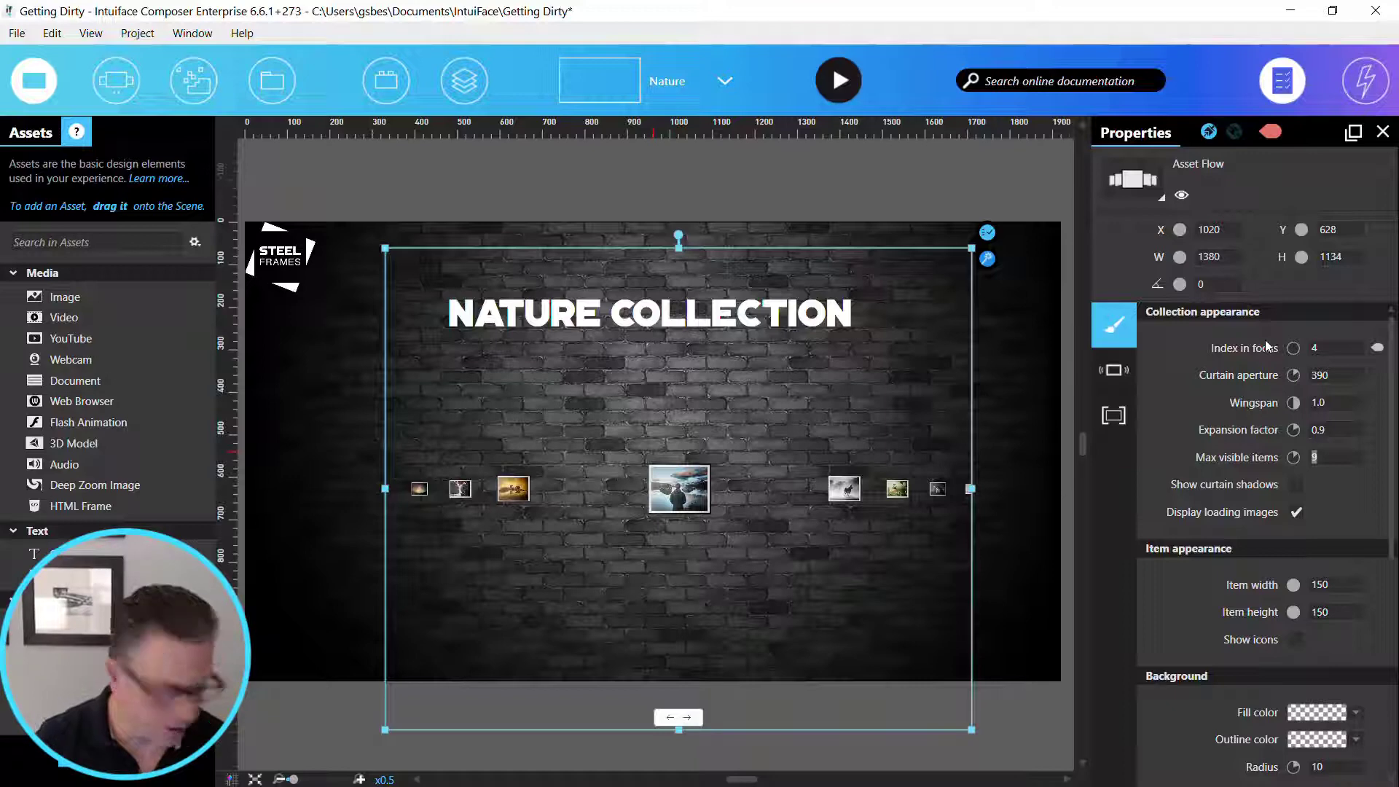
# - Set the Asset Flow's item width to 765 and item height to 608
pyautogui.moveTo(1341, 585); pyautogui.dragTo(1288, 584)
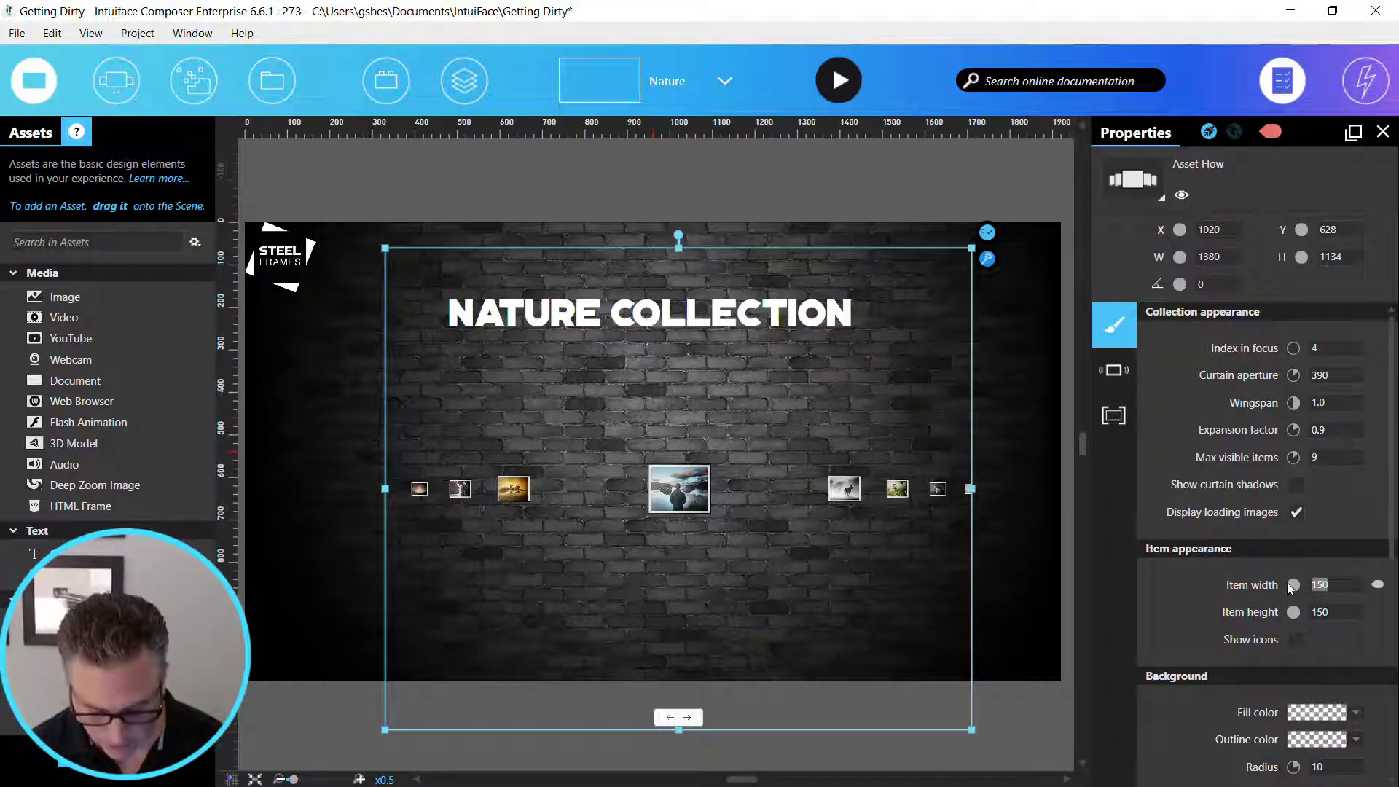
pyautogui.write('765')
pyautogui.press('Tab')
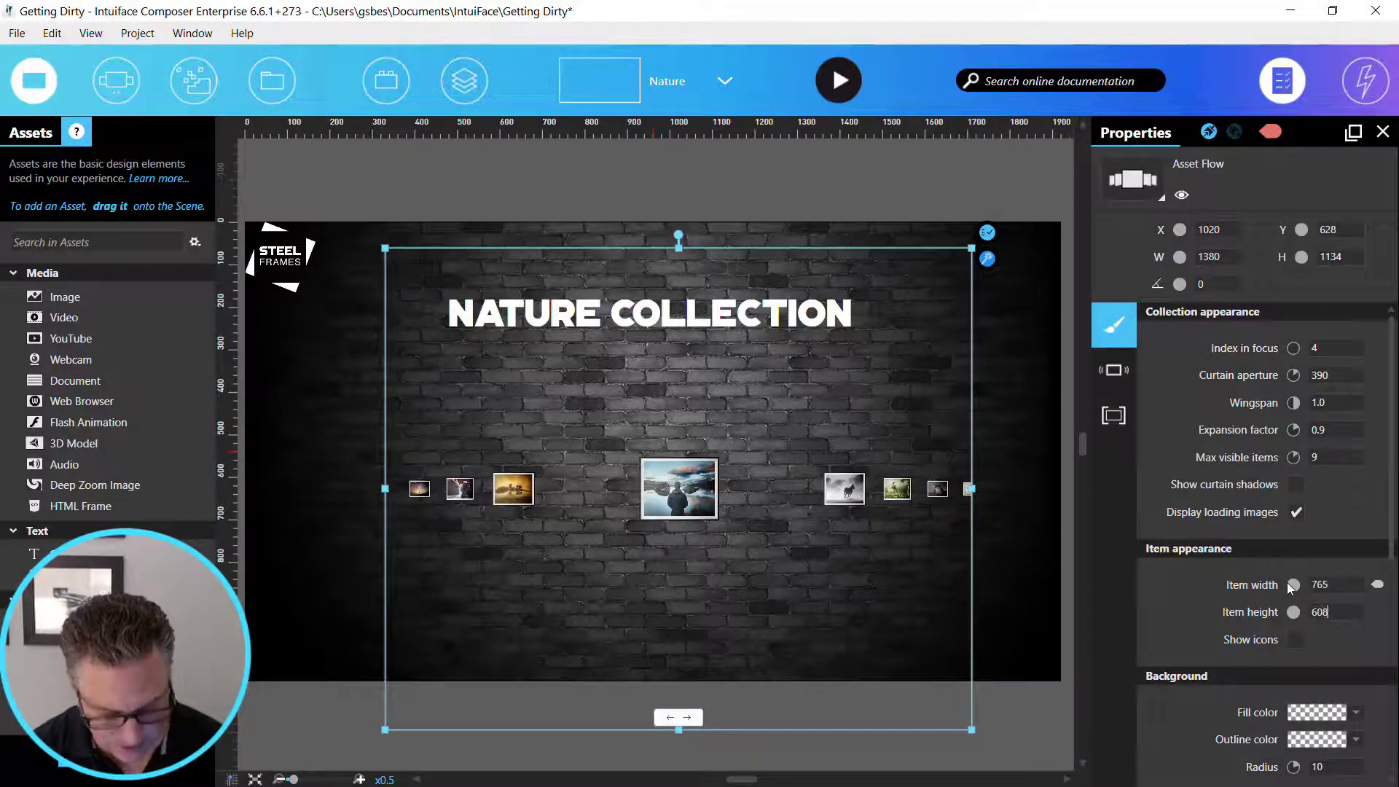
pyautogui.press('Return')
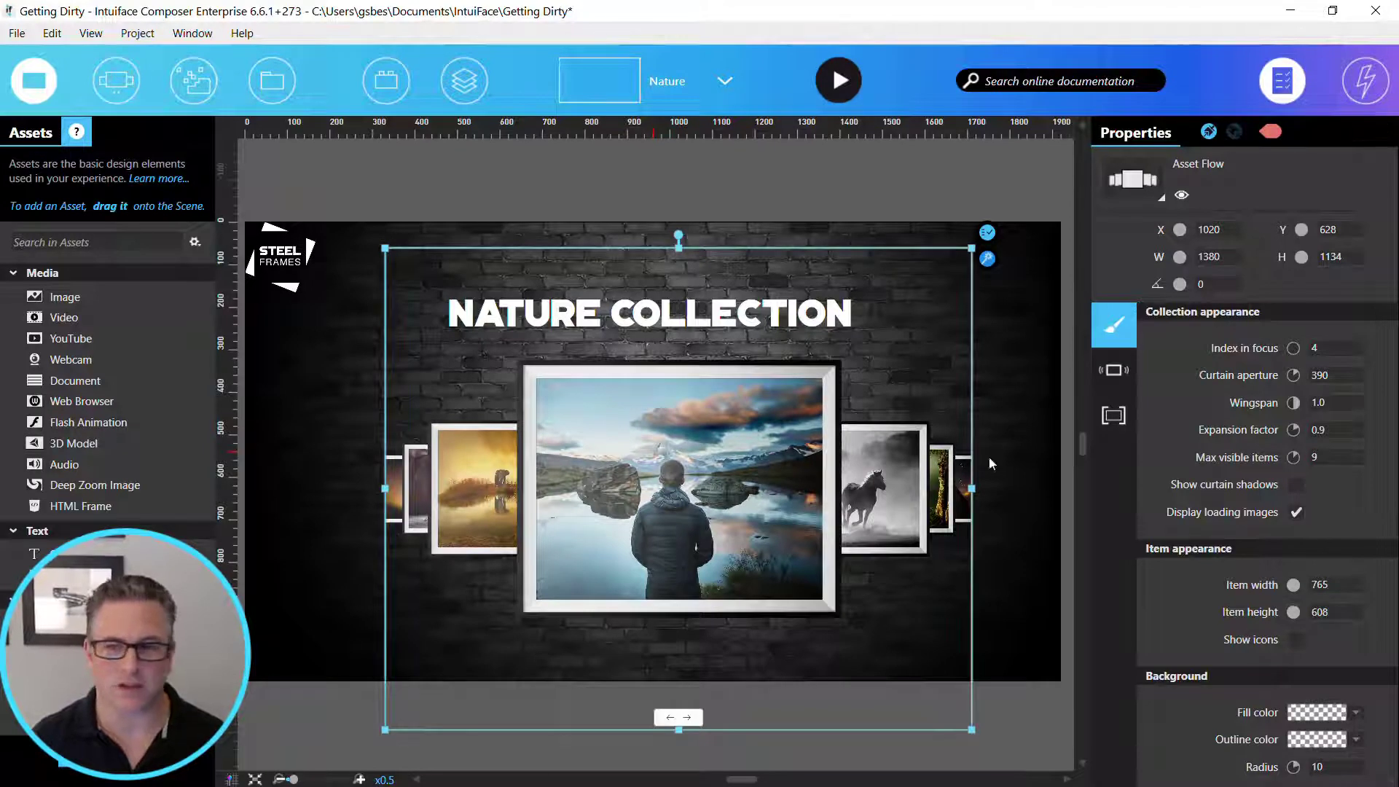
# - Set the overall width of the Asset Flow to 1920
pyautogui.doubleClick(1213, 257)
pyautogui.write('1920')
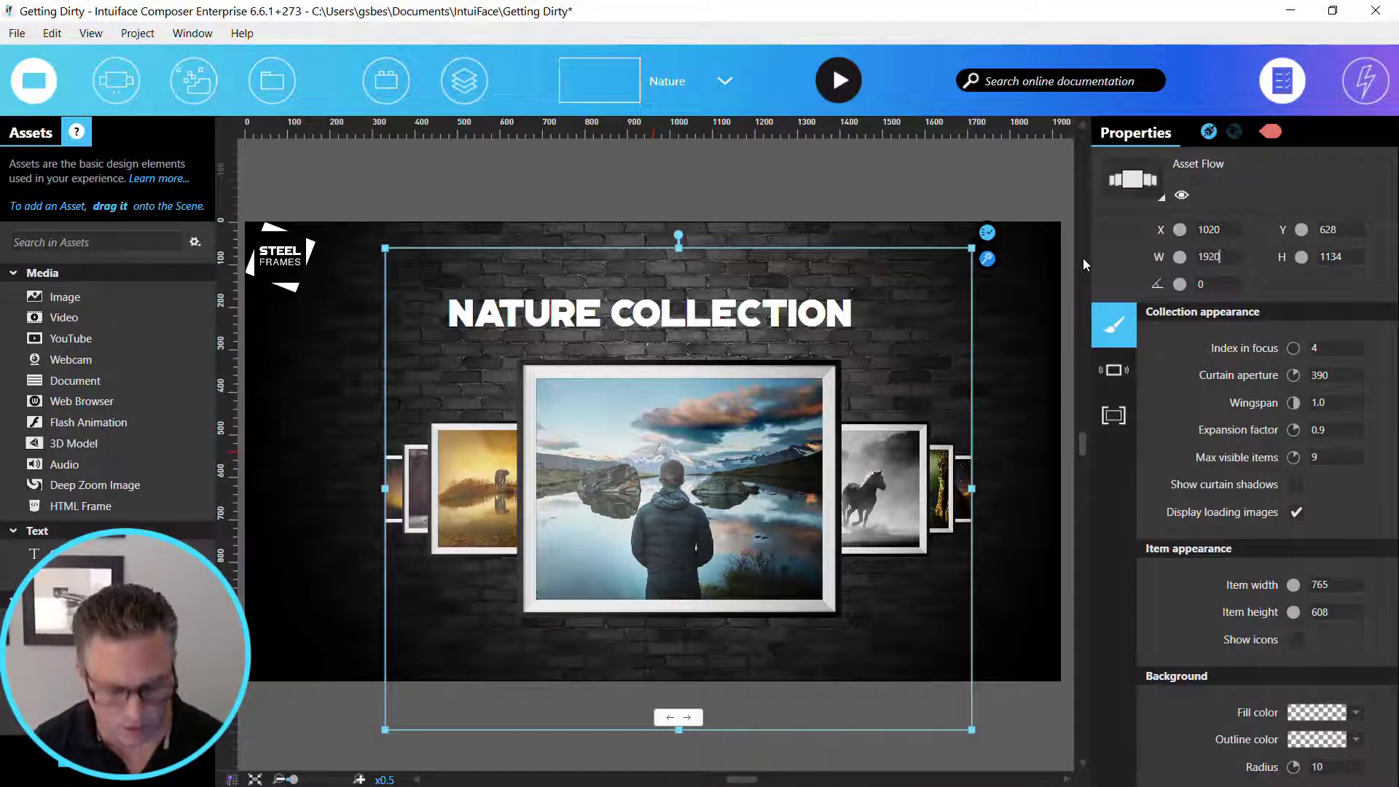
pyautogui.press('Tab')
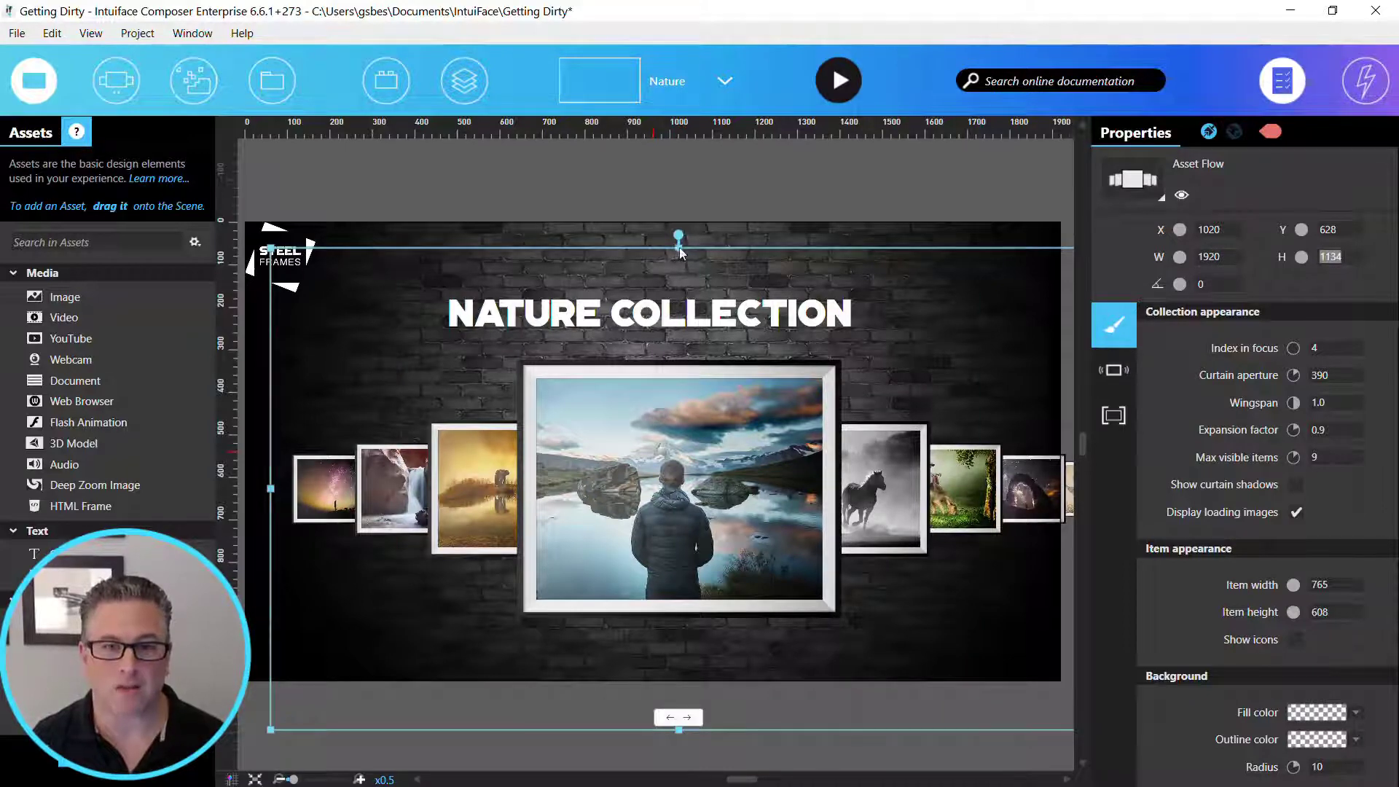
# - Shrink the Asset Flow's height to about 759 and place it below the title at about X 960, Y 700
pyautogui.moveTo(680, 244); pyautogui.dragTo(684, 266)
pyautogui.hotkey('ctrl', 'z')
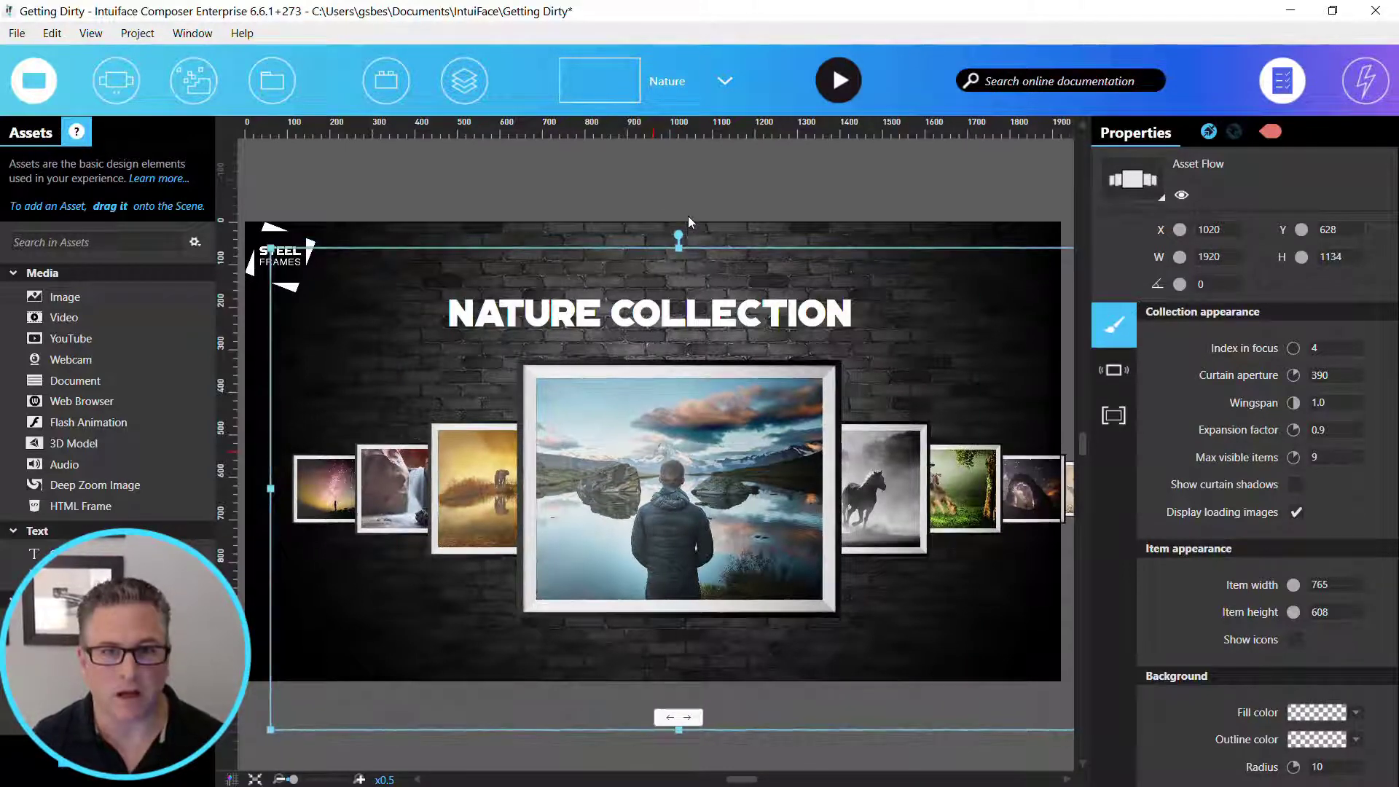
pyautogui.moveTo(678, 249); pyautogui.dragTo(675, 362)
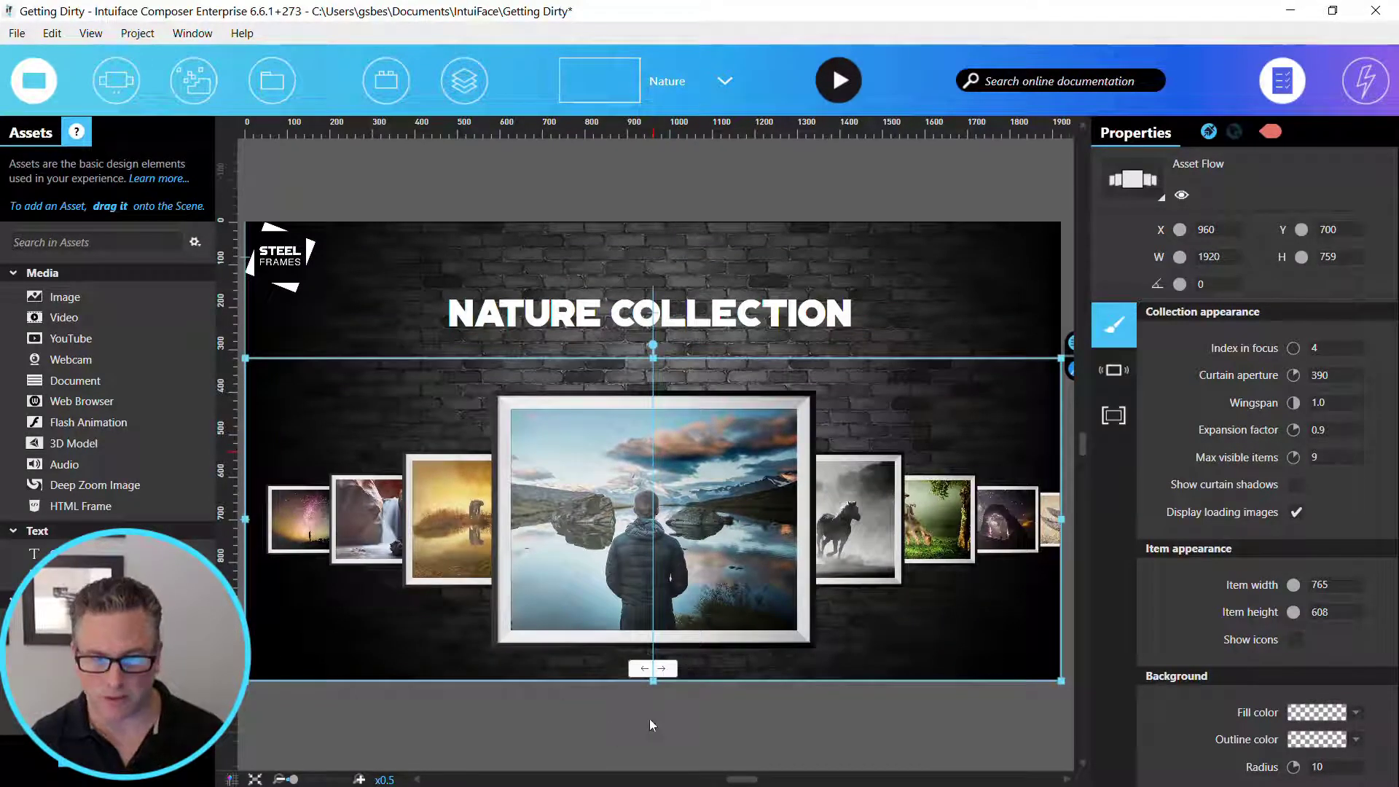
# - Turn off the Asset Flow's navigation controls and allow its items to open when tapped
pyautogui.scroll(-4, 1375, 500)
pyautogui.scroll(-1, 1376, 500)
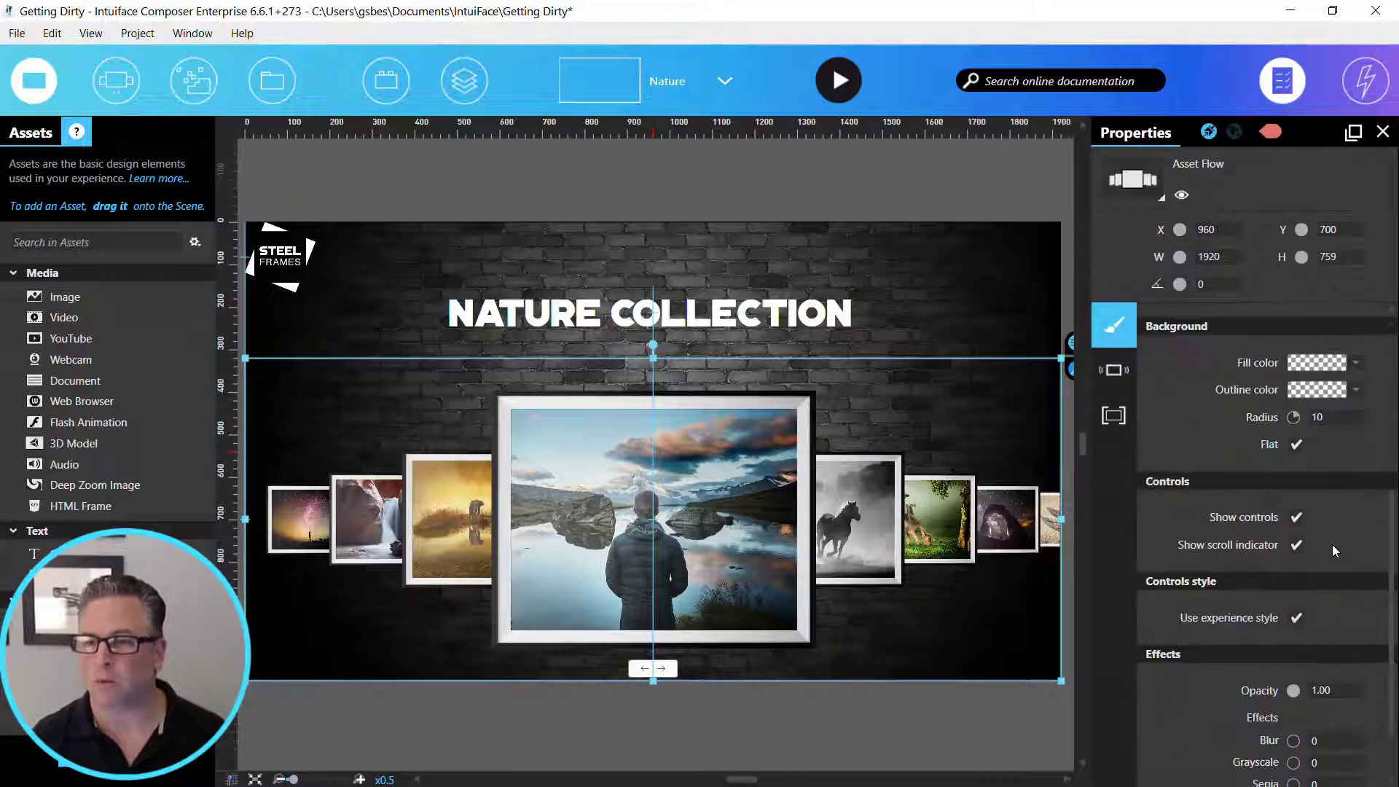
pyautogui.click(1296, 519)
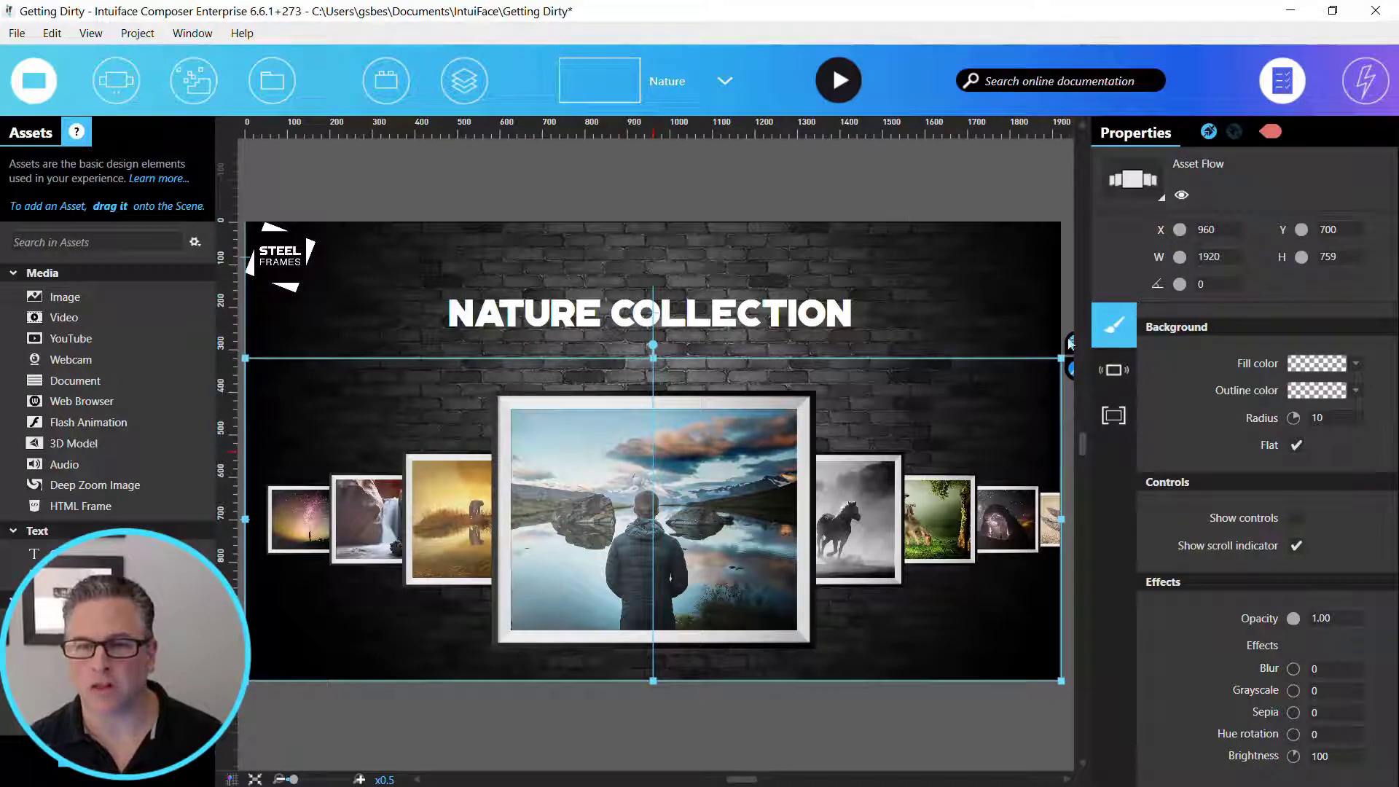
pyautogui.click(1112, 369)
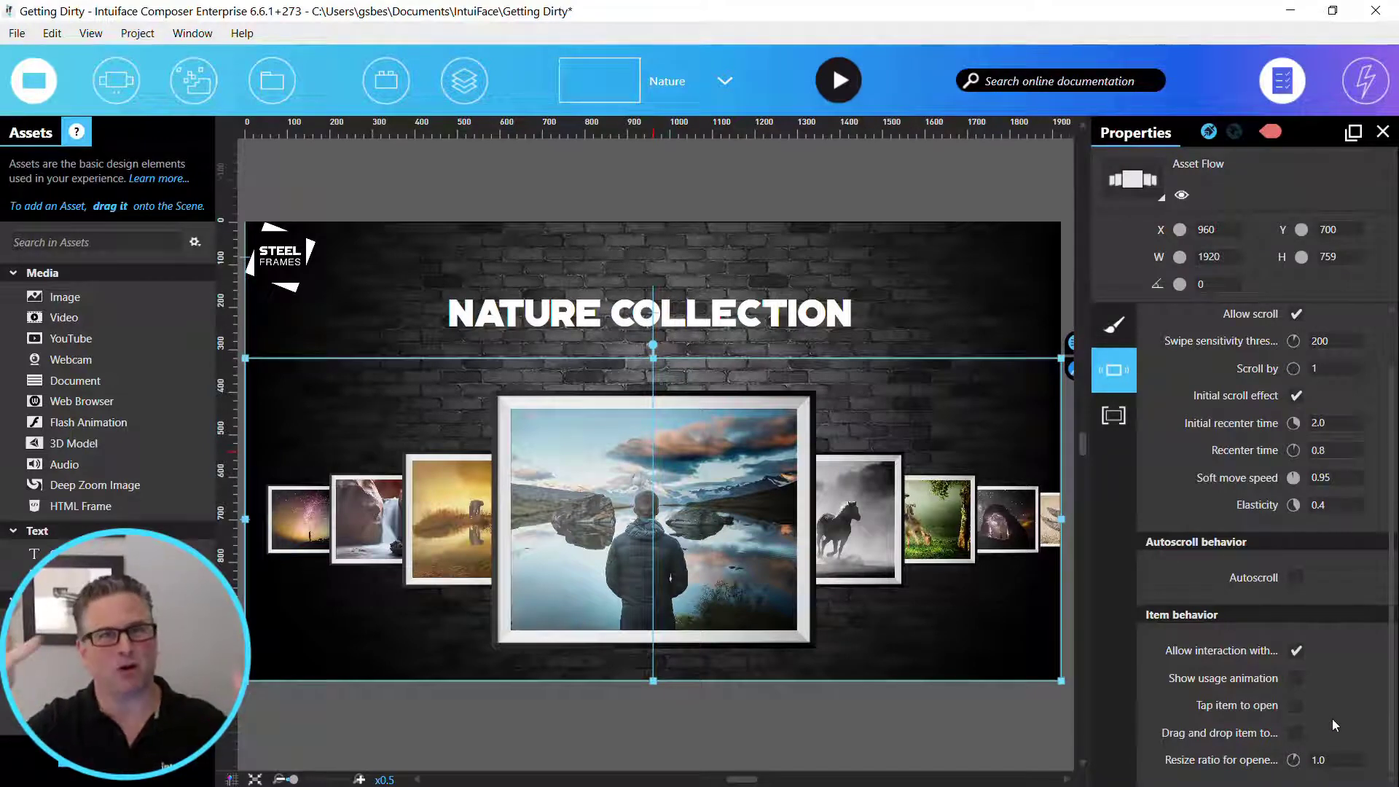
pyautogui.click(1296, 708)
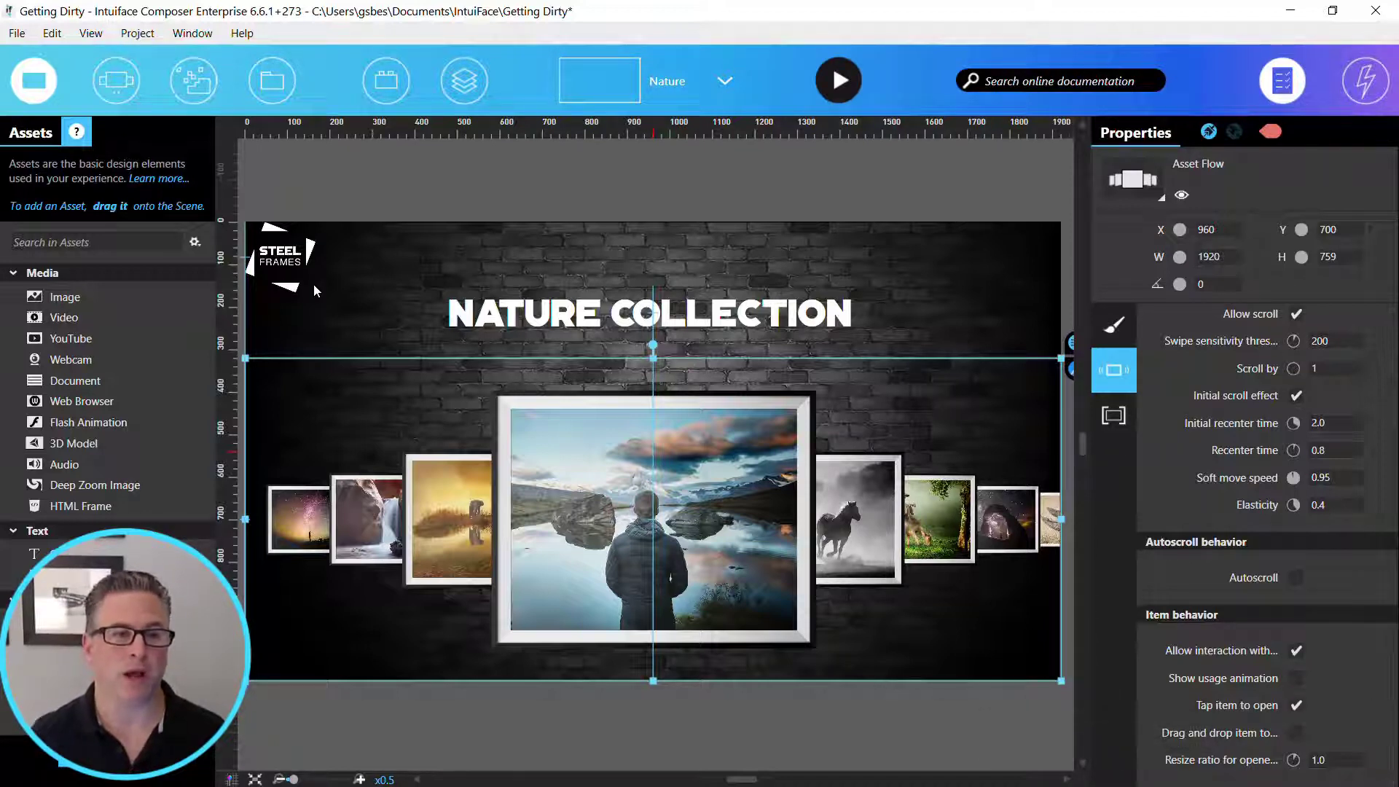
# - Add a trigger to the Steel Frames logo so that tapping it goes to the Home scene with a Cross fade transition
pyautogui.click(281, 265)
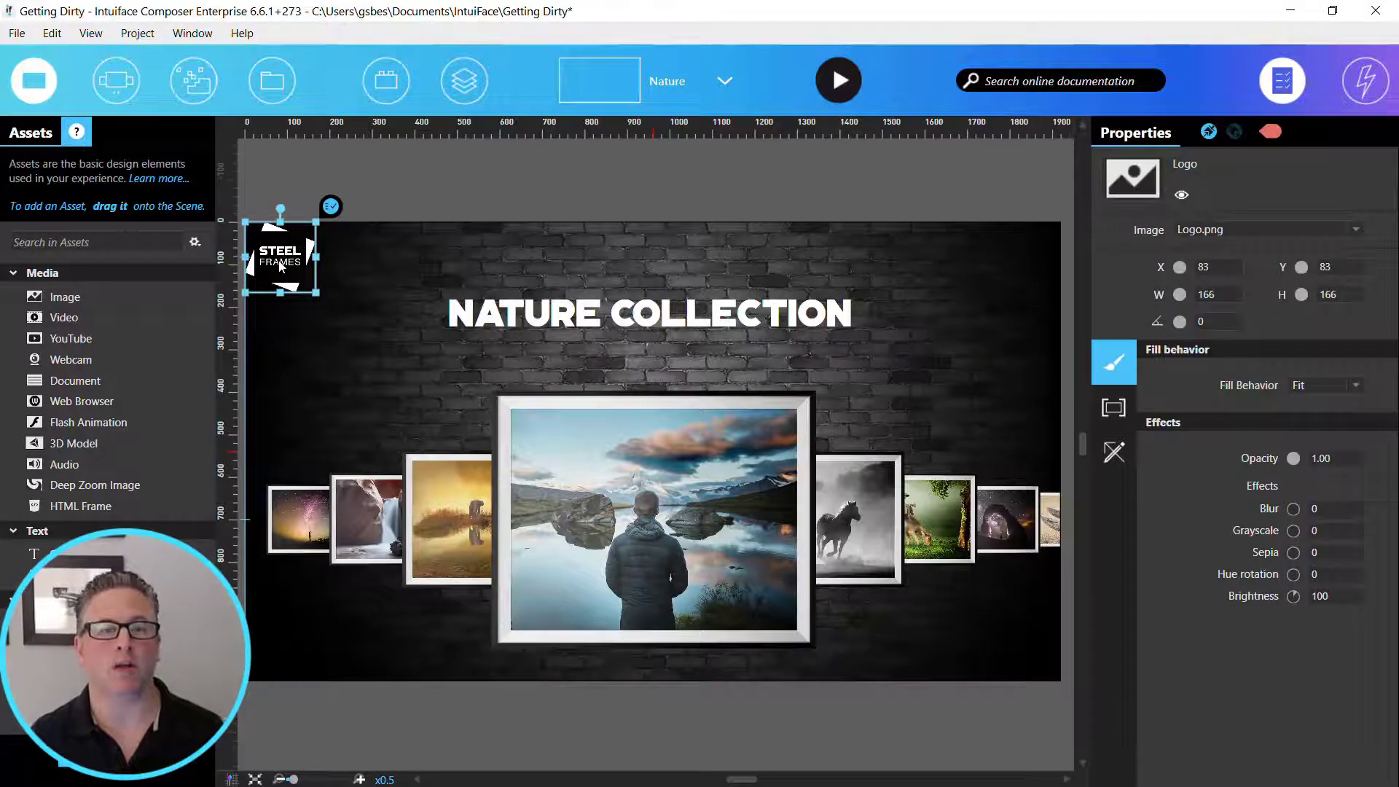
pyautogui.rightClick(281, 264)
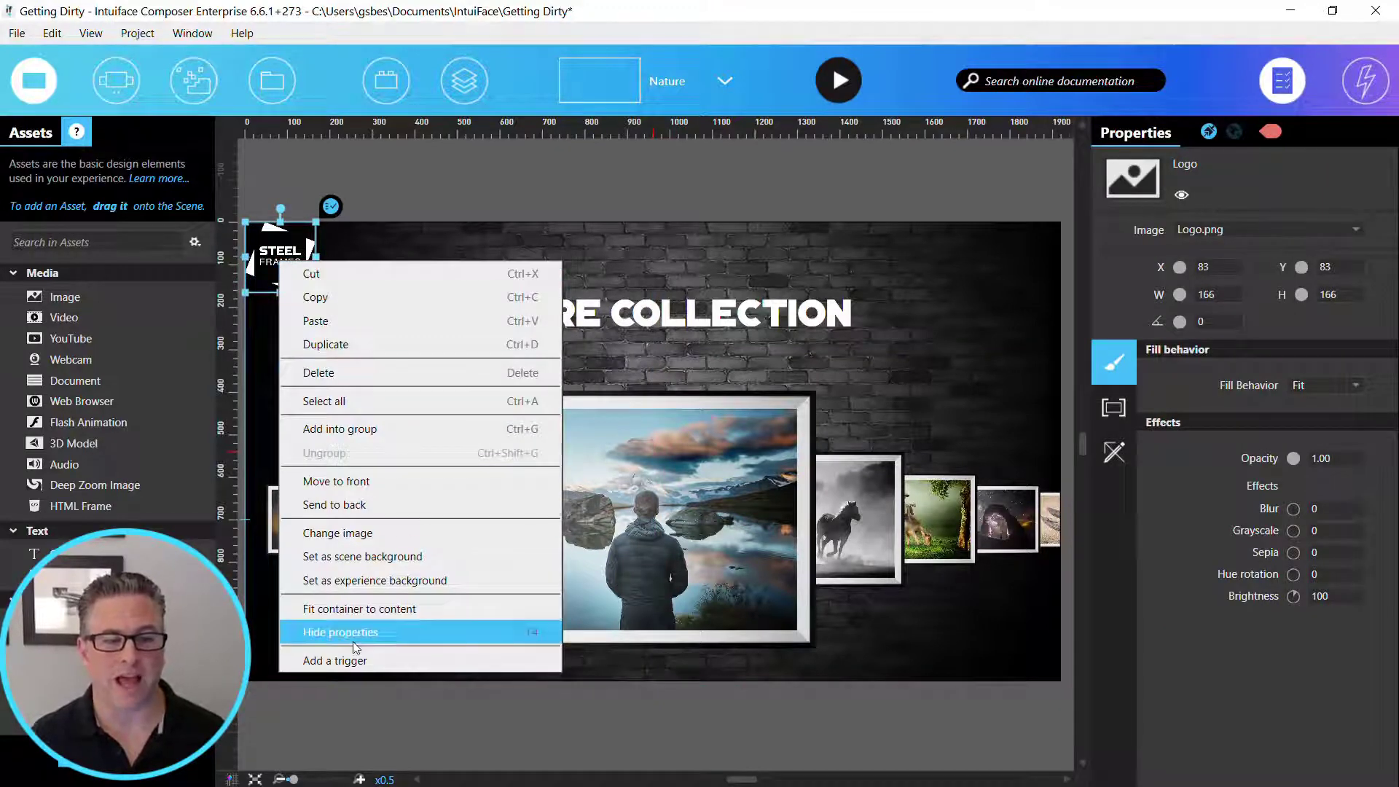
pyautogui.click(358, 660)
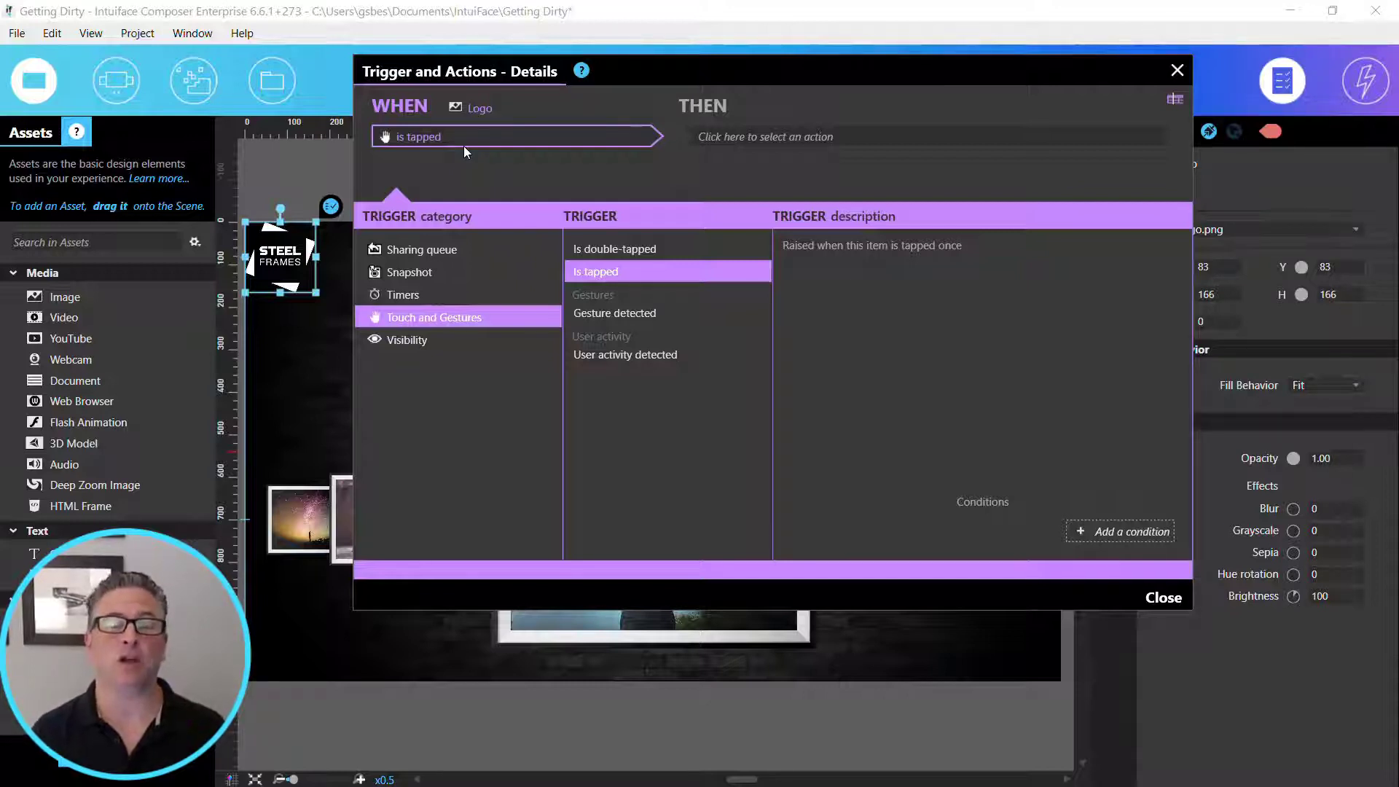
pyautogui.click(751, 137)
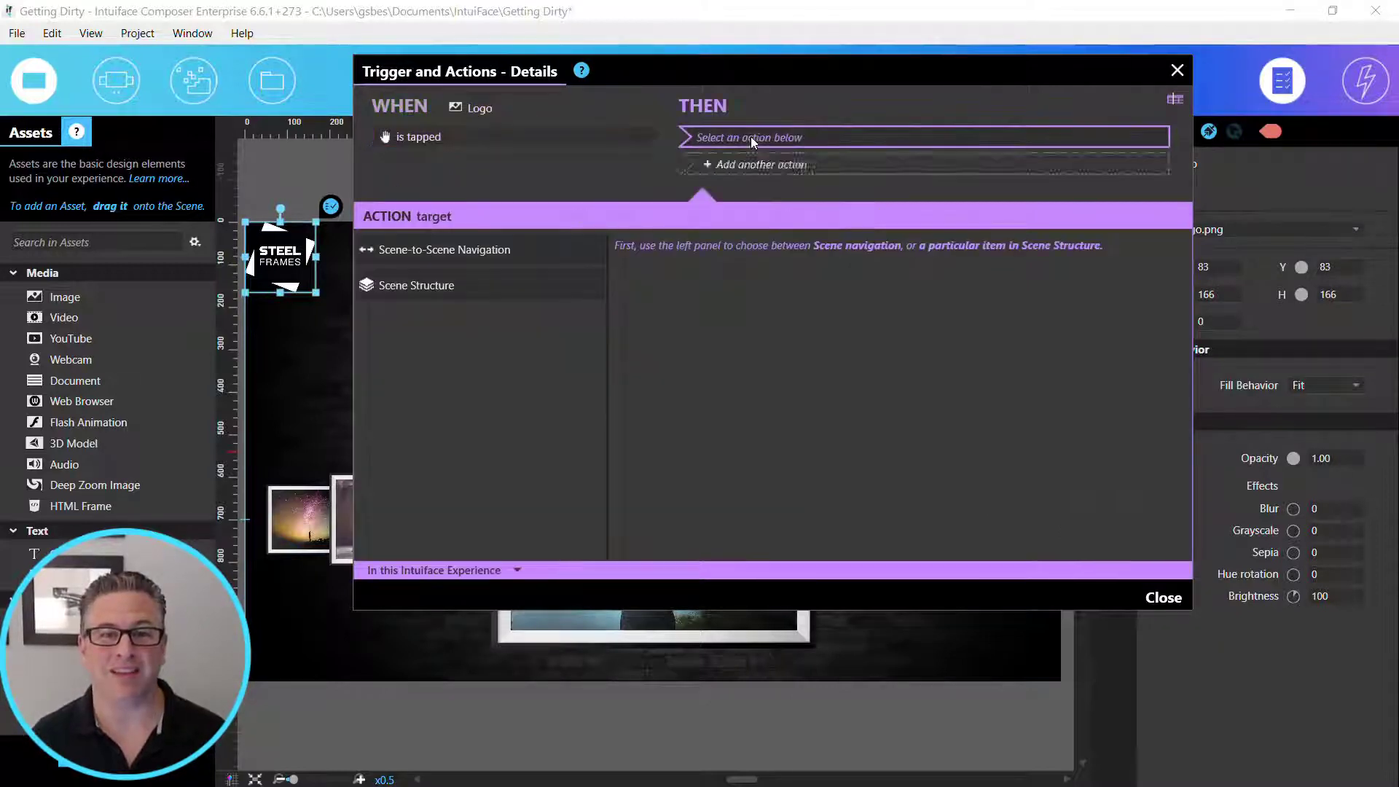
pyautogui.click(470, 251)
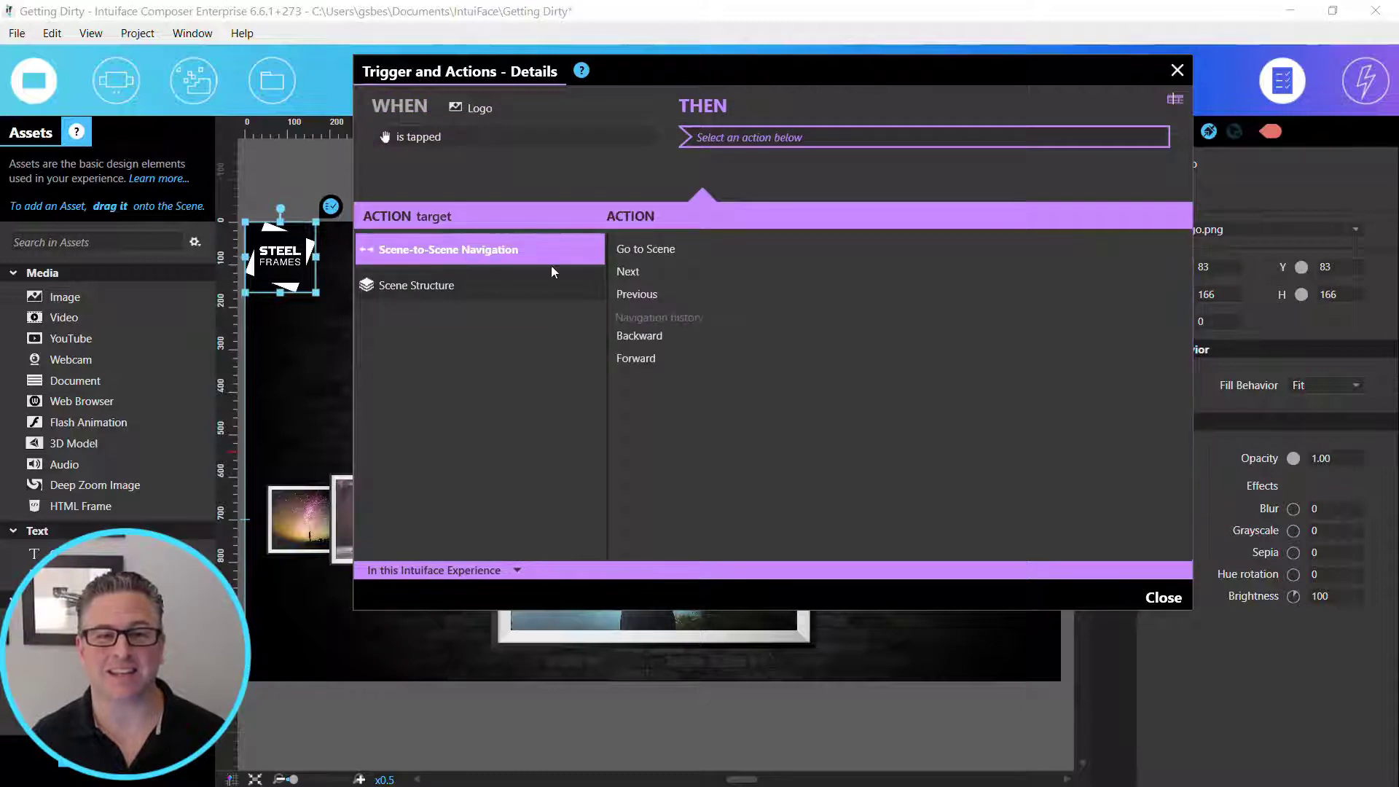
pyautogui.click(646, 249)
pyautogui.click(1078, 274)
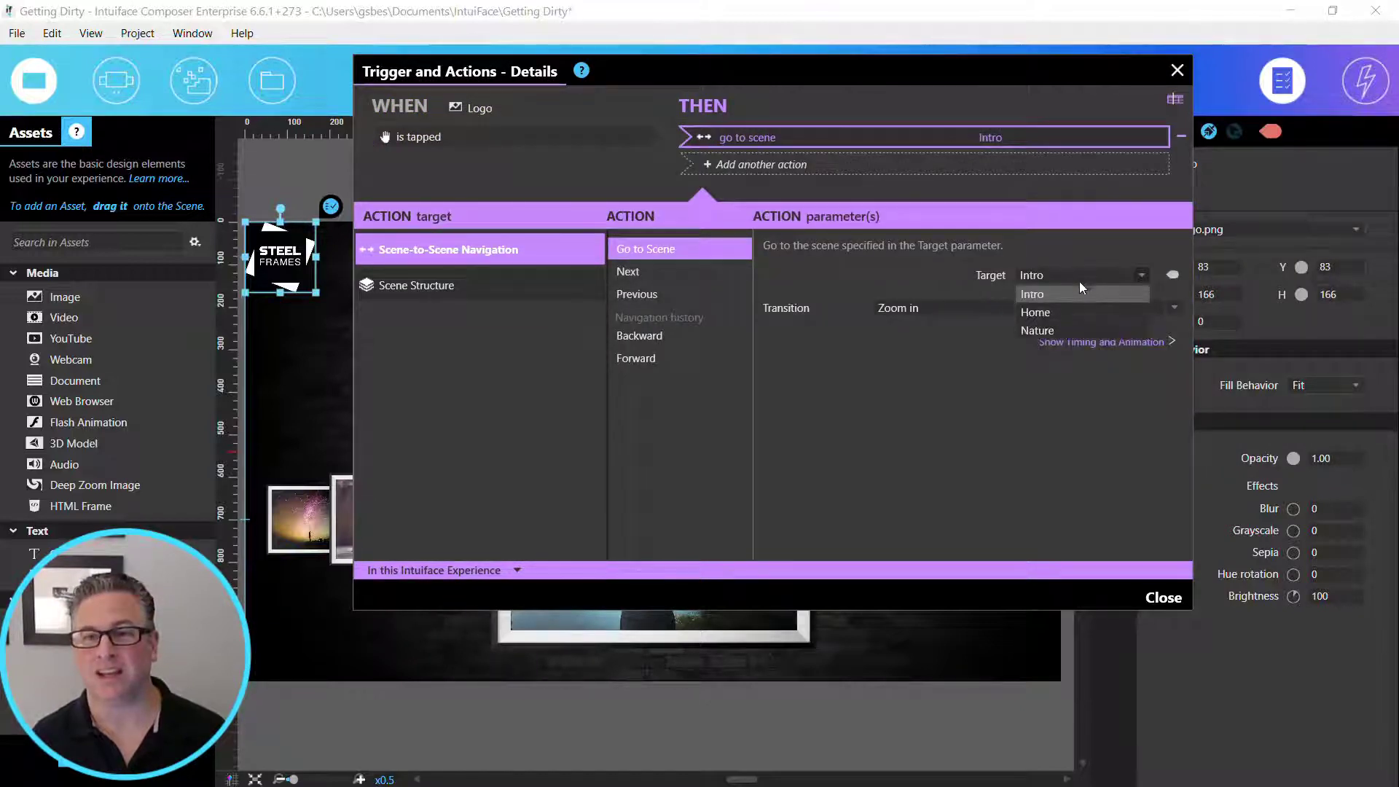
pyautogui.click(1076, 317)
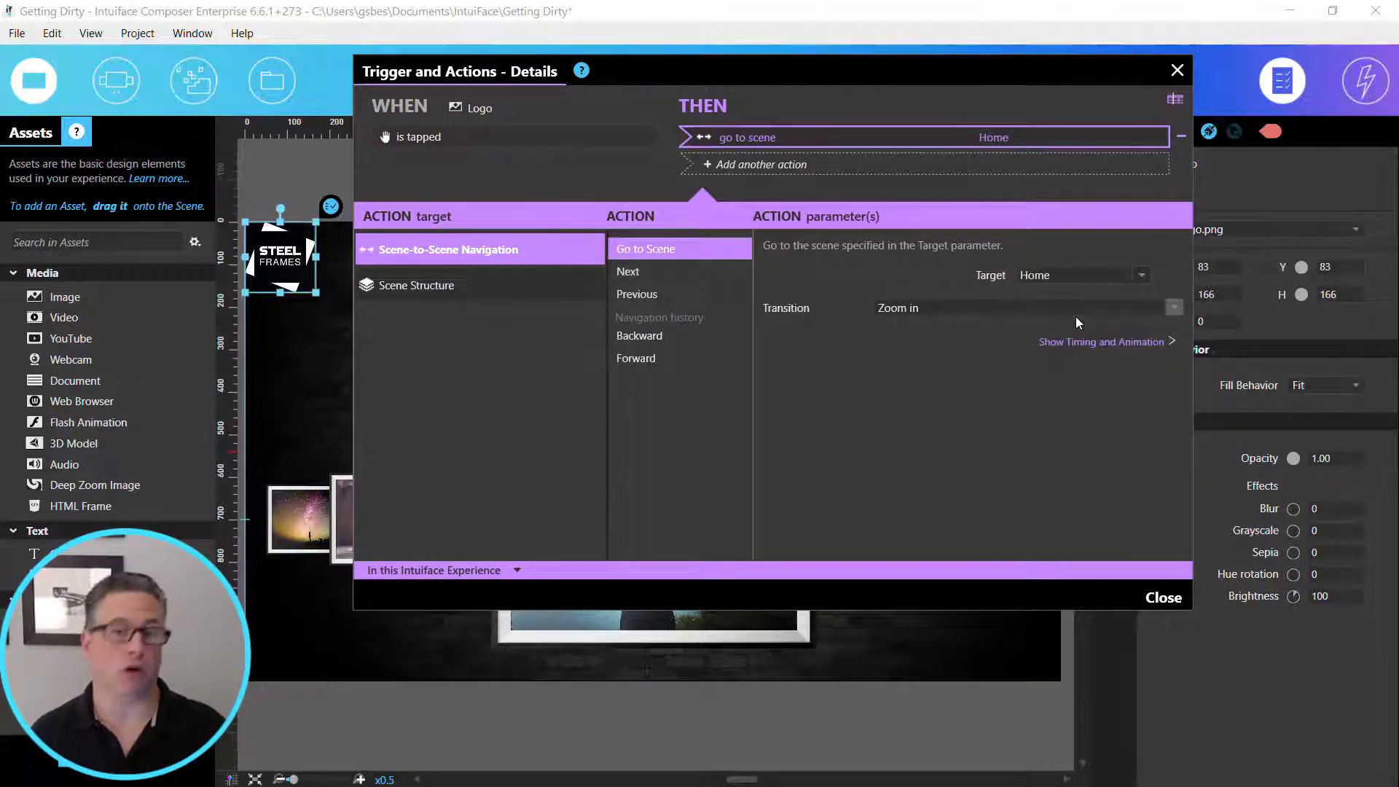
pyautogui.click(932, 308)
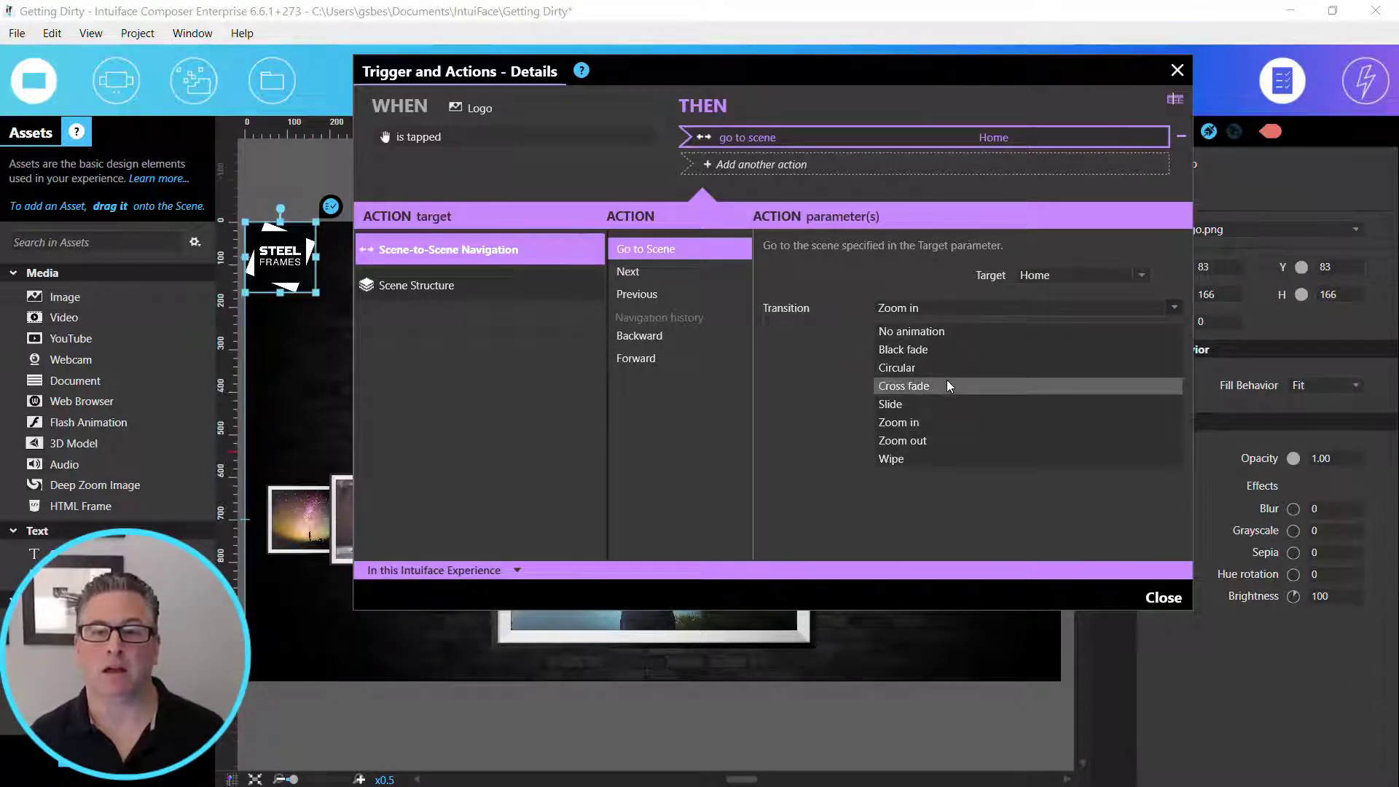
pyautogui.click(947, 382)
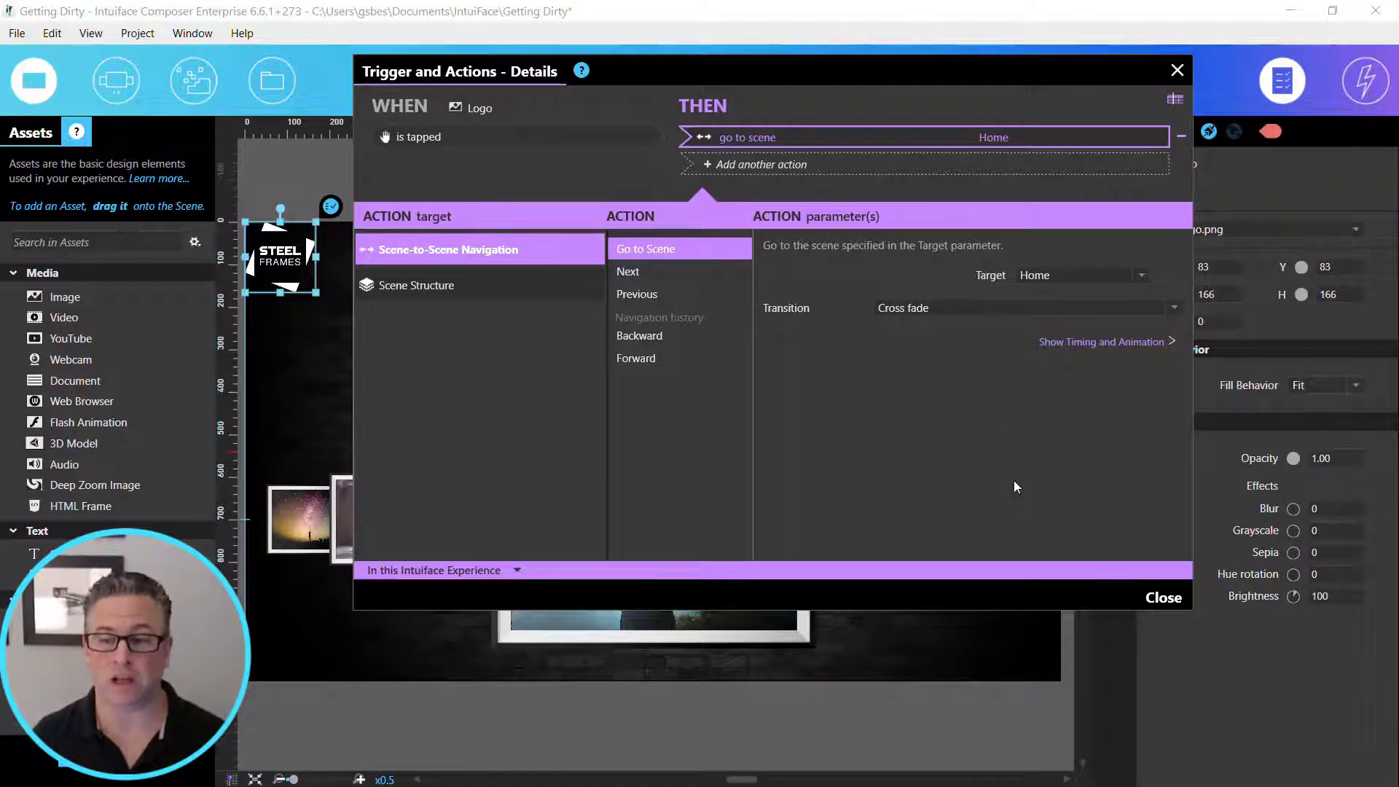
pyautogui.click(1166, 599)
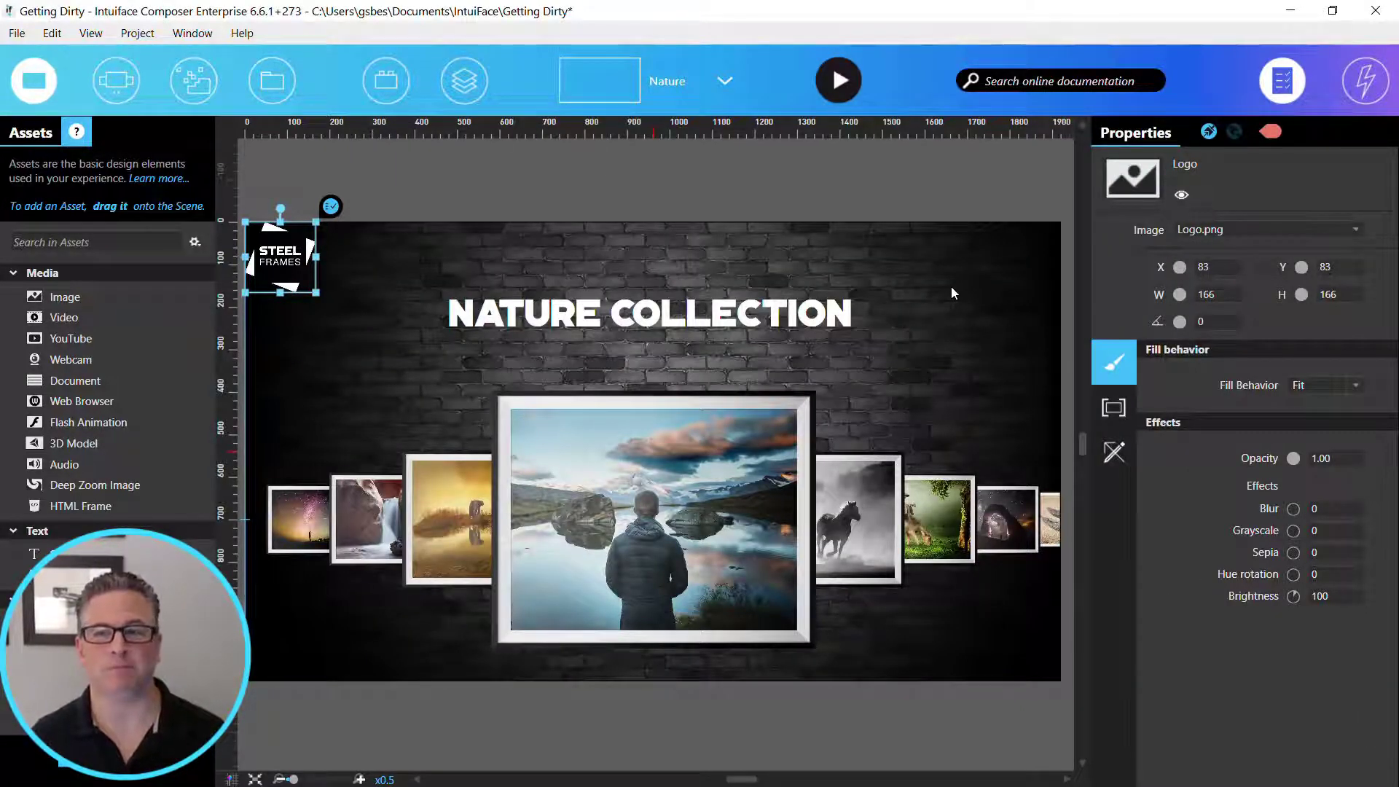
# - Duplicate the Nature scene and rename the copy Vintage
pyautogui.click(704, 81)
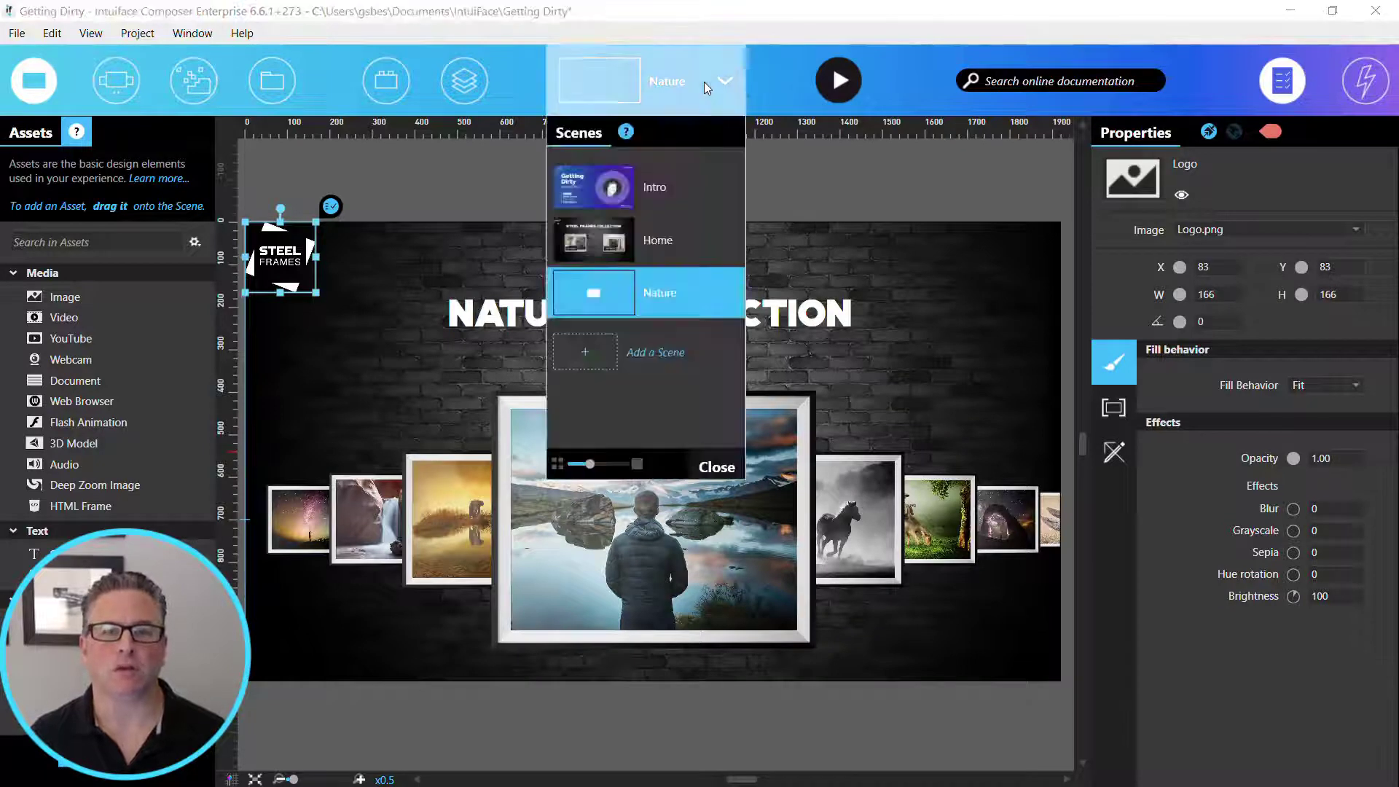
pyautogui.rightClick(684, 283)
pyautogui.click(620, 420)
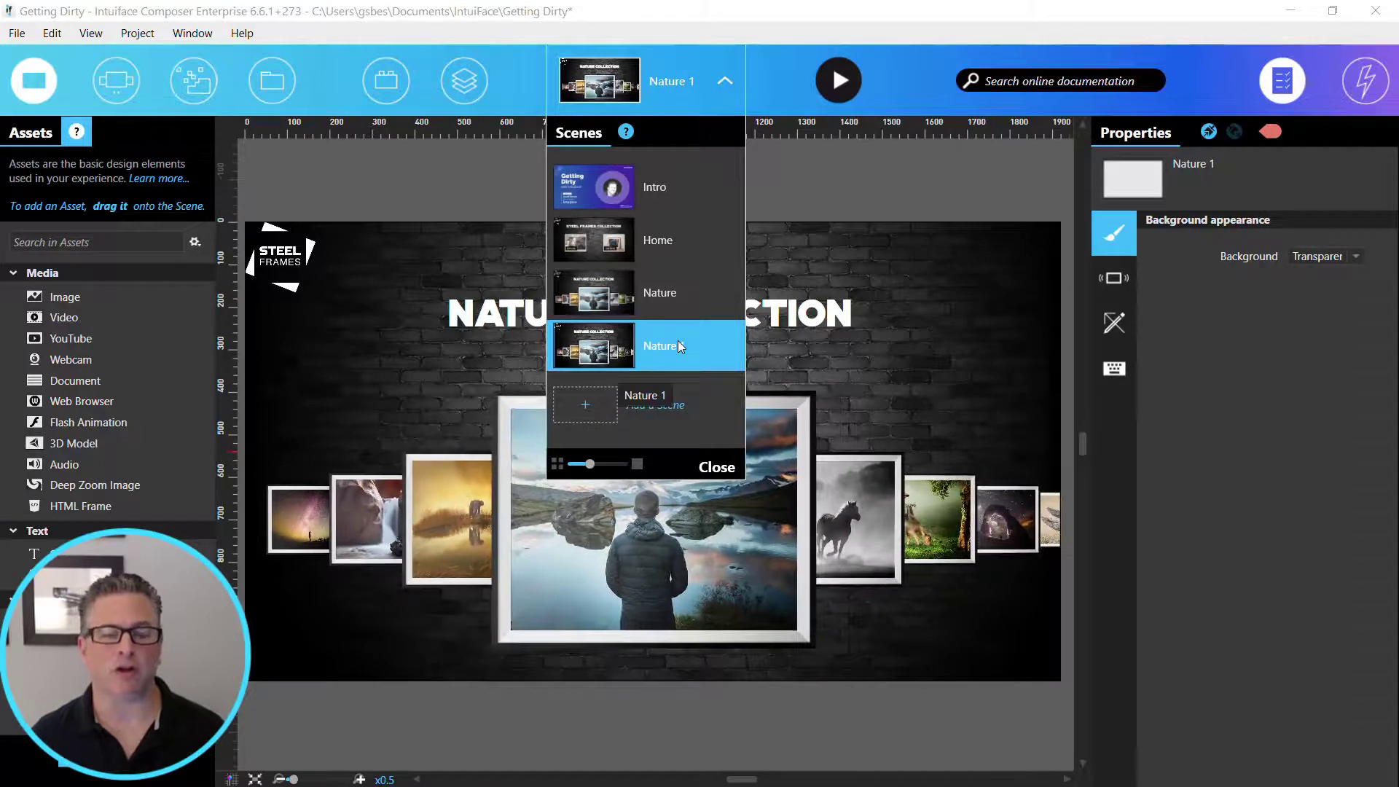
pyautogui.rightClick(678, 344)
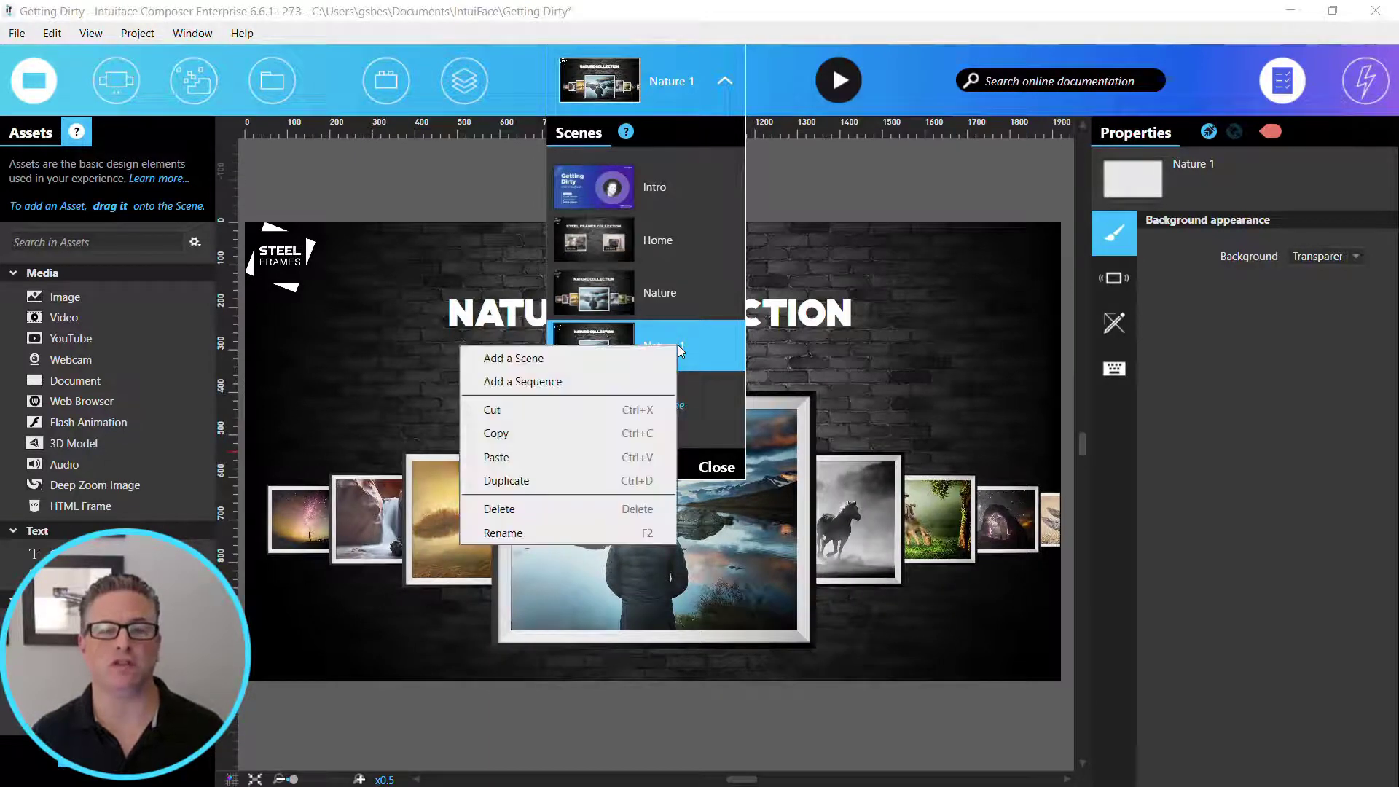
pyautogui.click(607, 537)
pyautogui.write('Vintage')
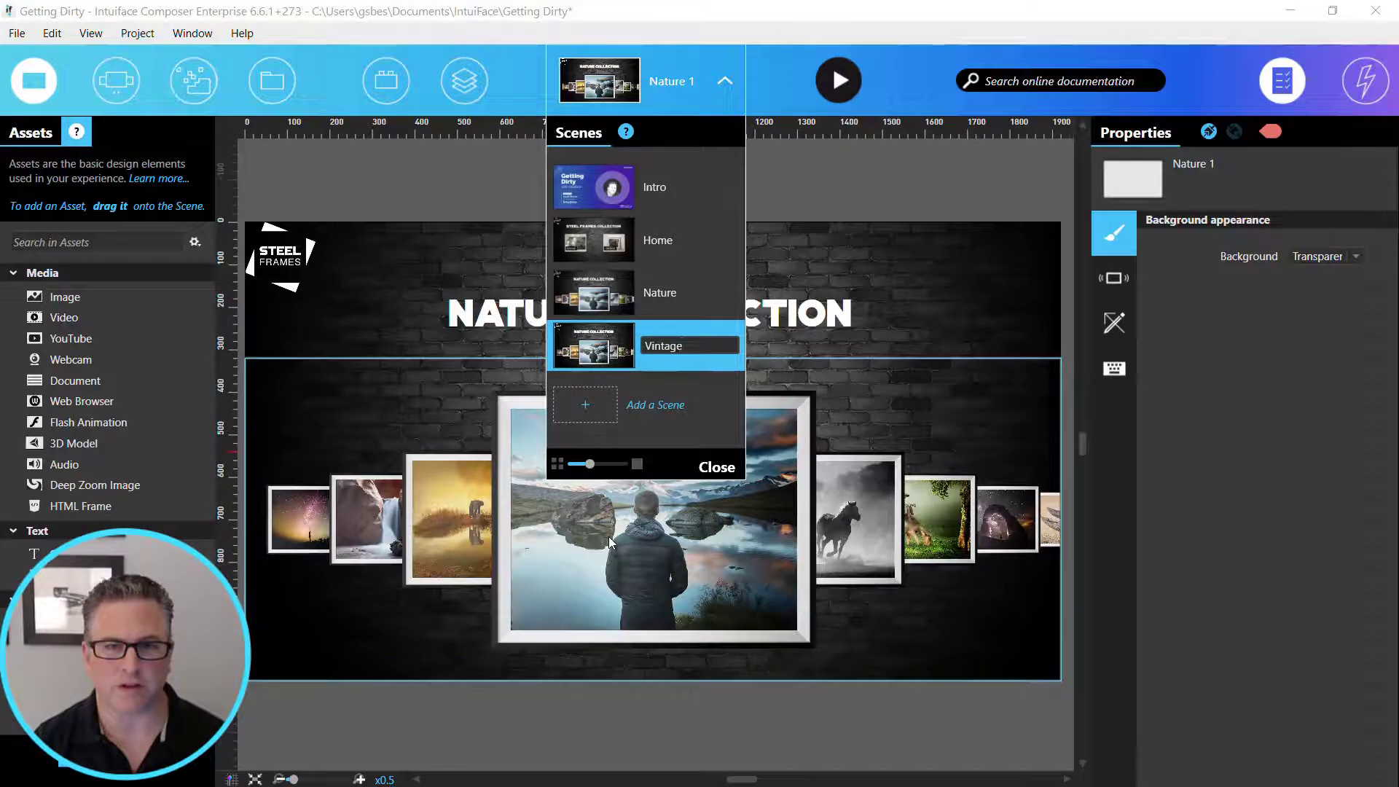
pyautogui.press('Return')
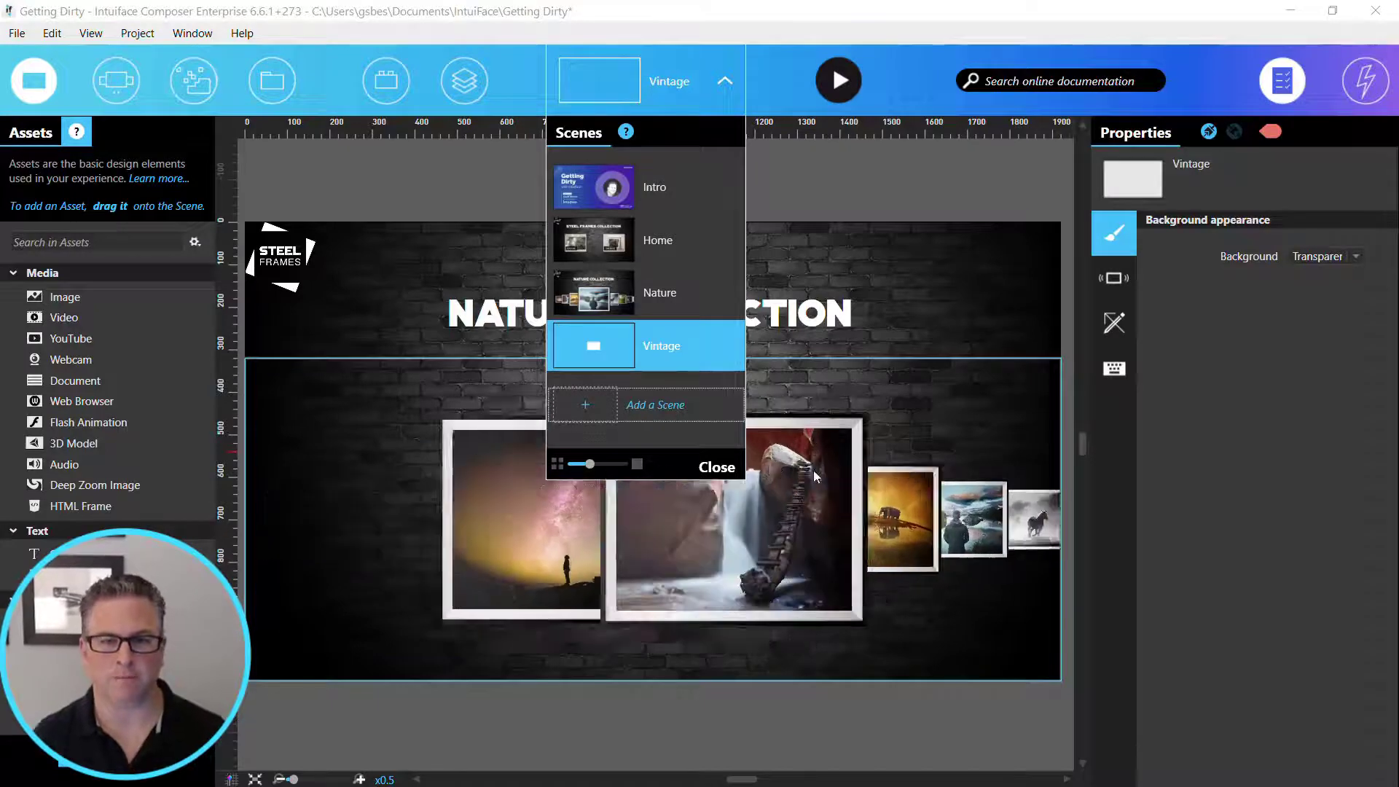
pyautogui.click(717, 467)
# - Delete the Asset Flow from the Vintage scene and hide the asset library to enlarge the canvas
pyautogui.click(675, 597)
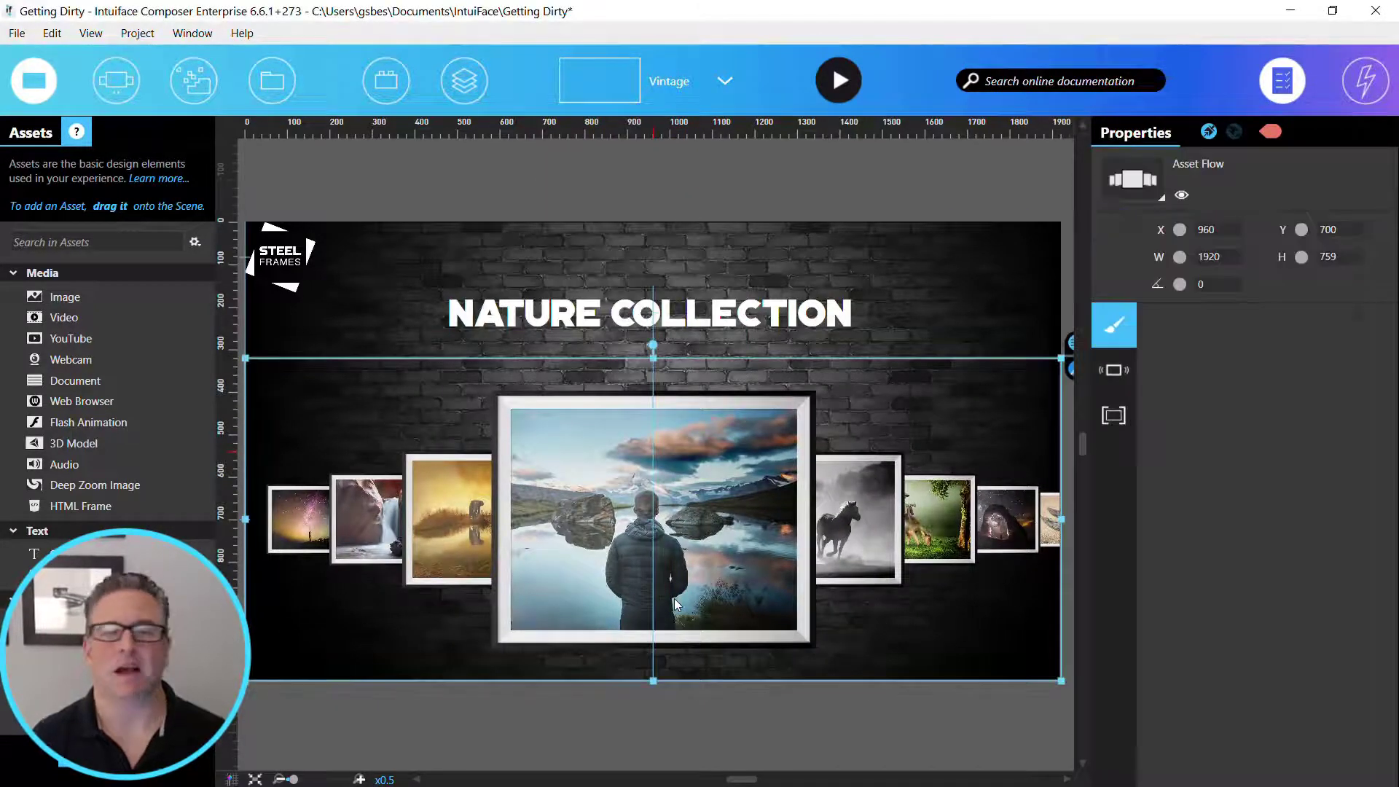
pyautogui.press('Delete')
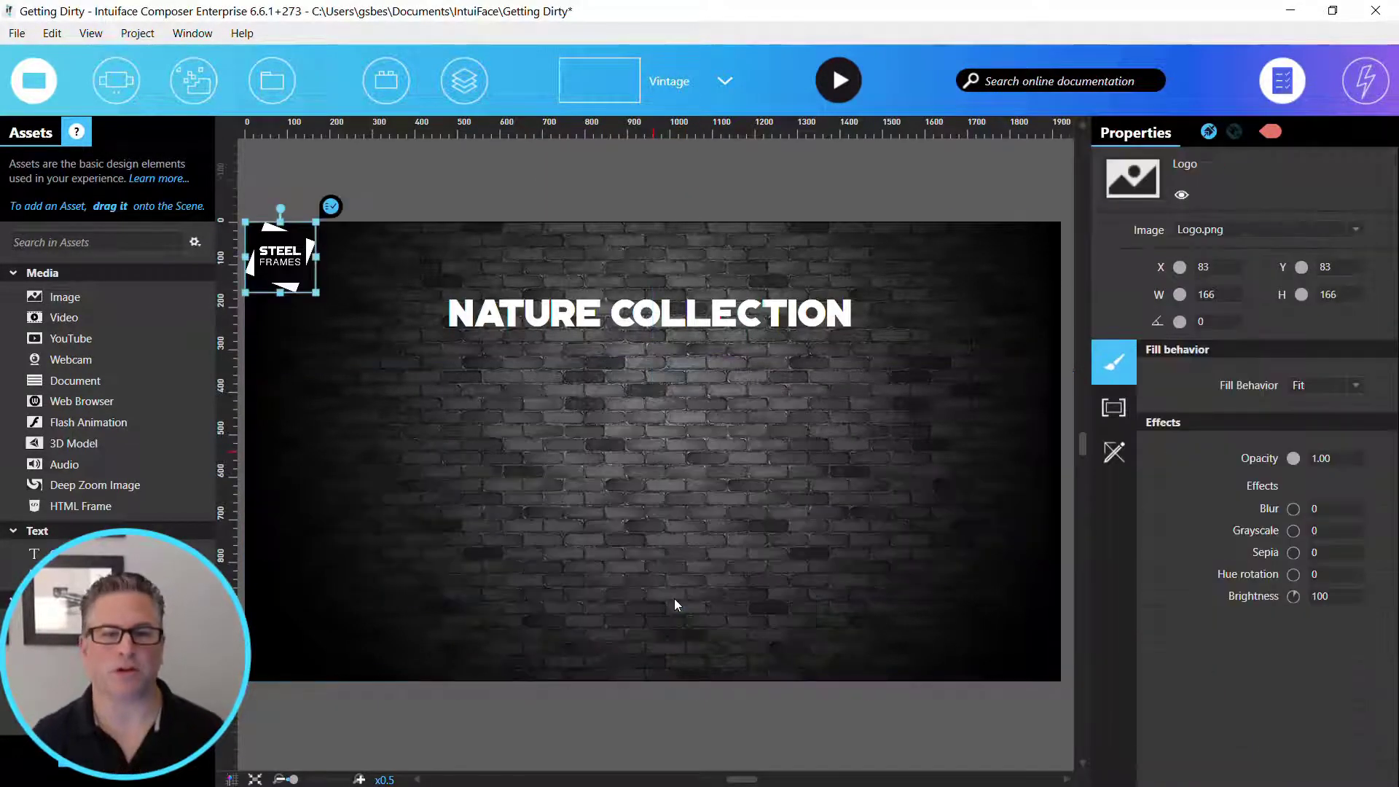
pyautogui.click(33, 80)
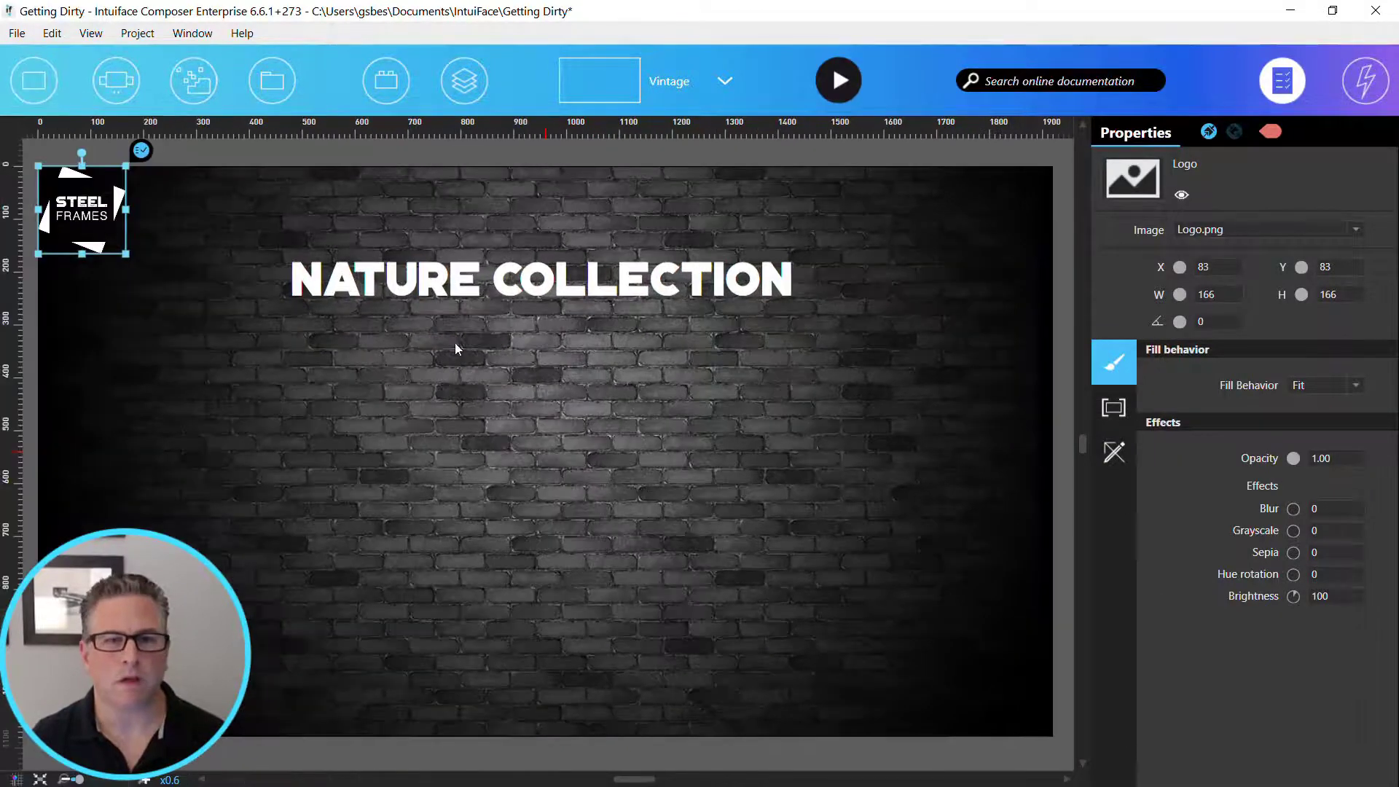
# - Change the Vintage scene's title text to VINTAGE COLLECTION
pyautogui.click(496, 277)
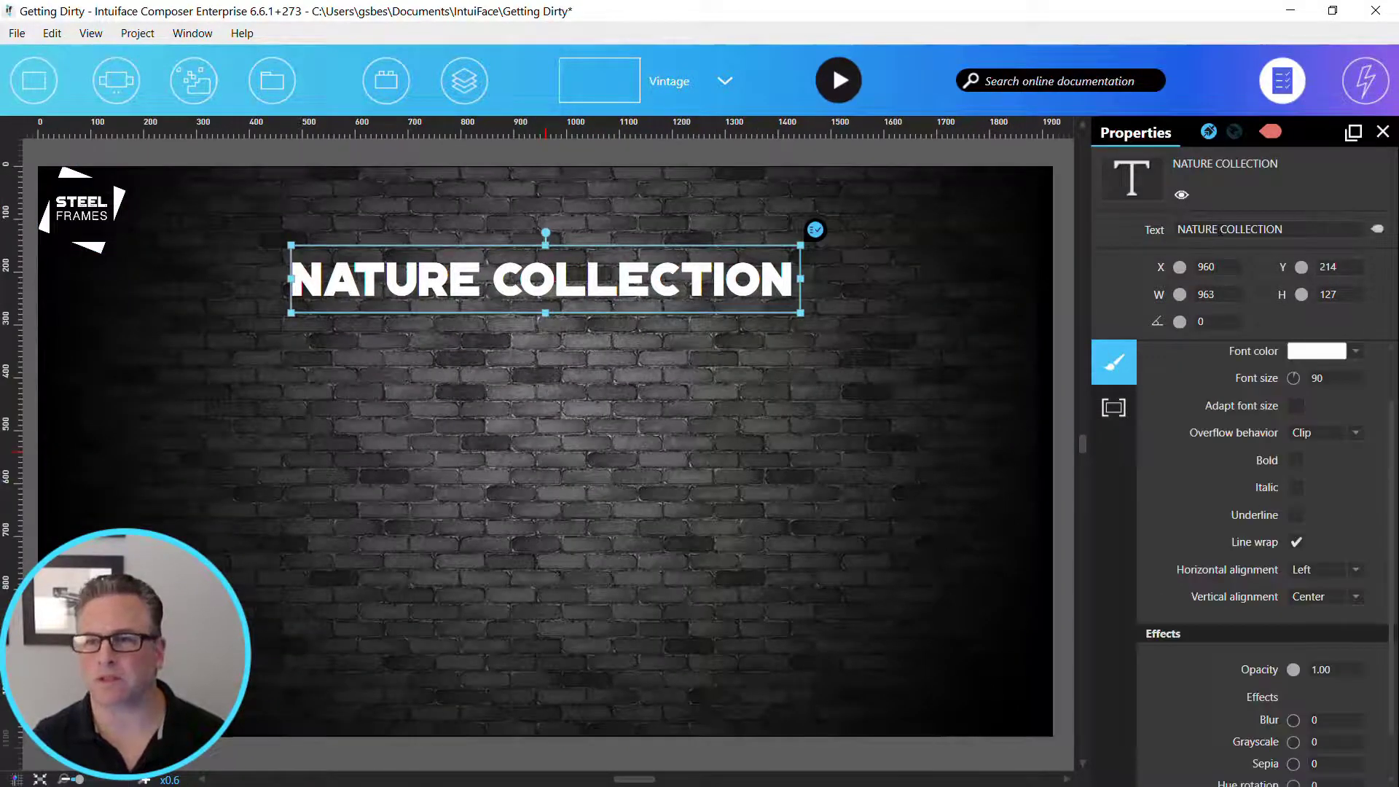
pyautogui.doubleClick(1197, 229)
pyautogui.write('VINTAGE')
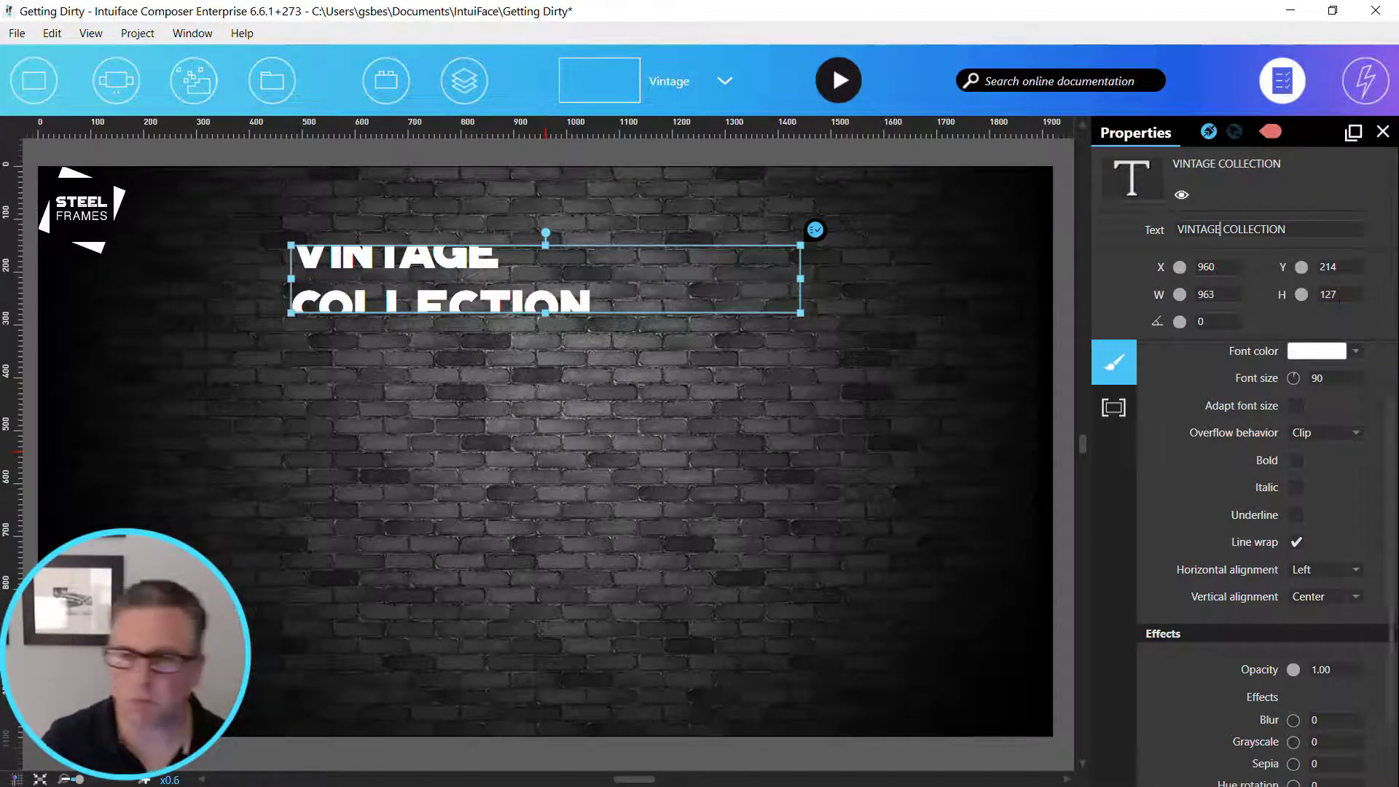
# - Set the VINTAGE COLLECTION title's font to Portico Vintage
pyautogui.scroll(1, 1301, 372)
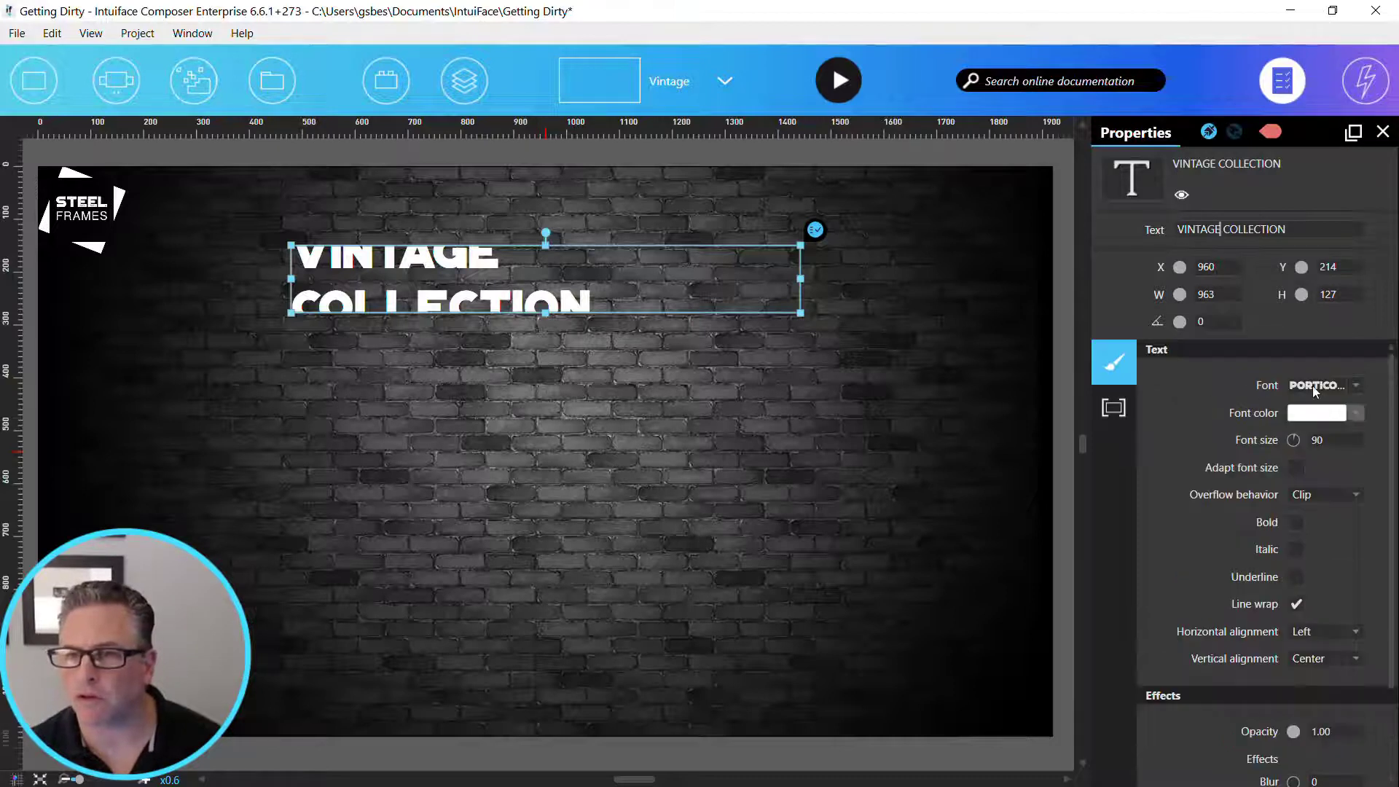
pyautogui.click(1312, 386)
pyautogui.scroll(-4, 1068, 633)
pyautogui.scroll(2, 1068, 628)
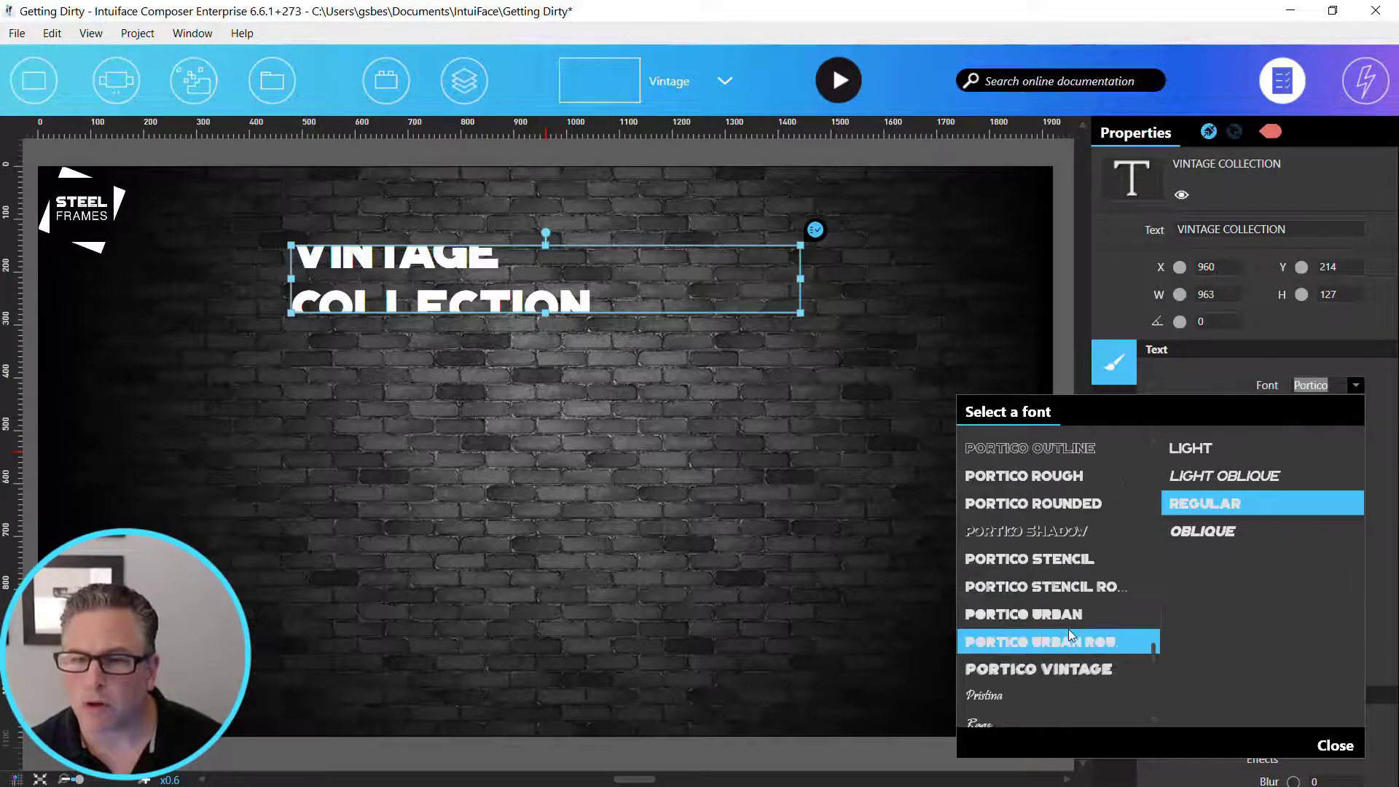
pyautogui.click(1070, 669)
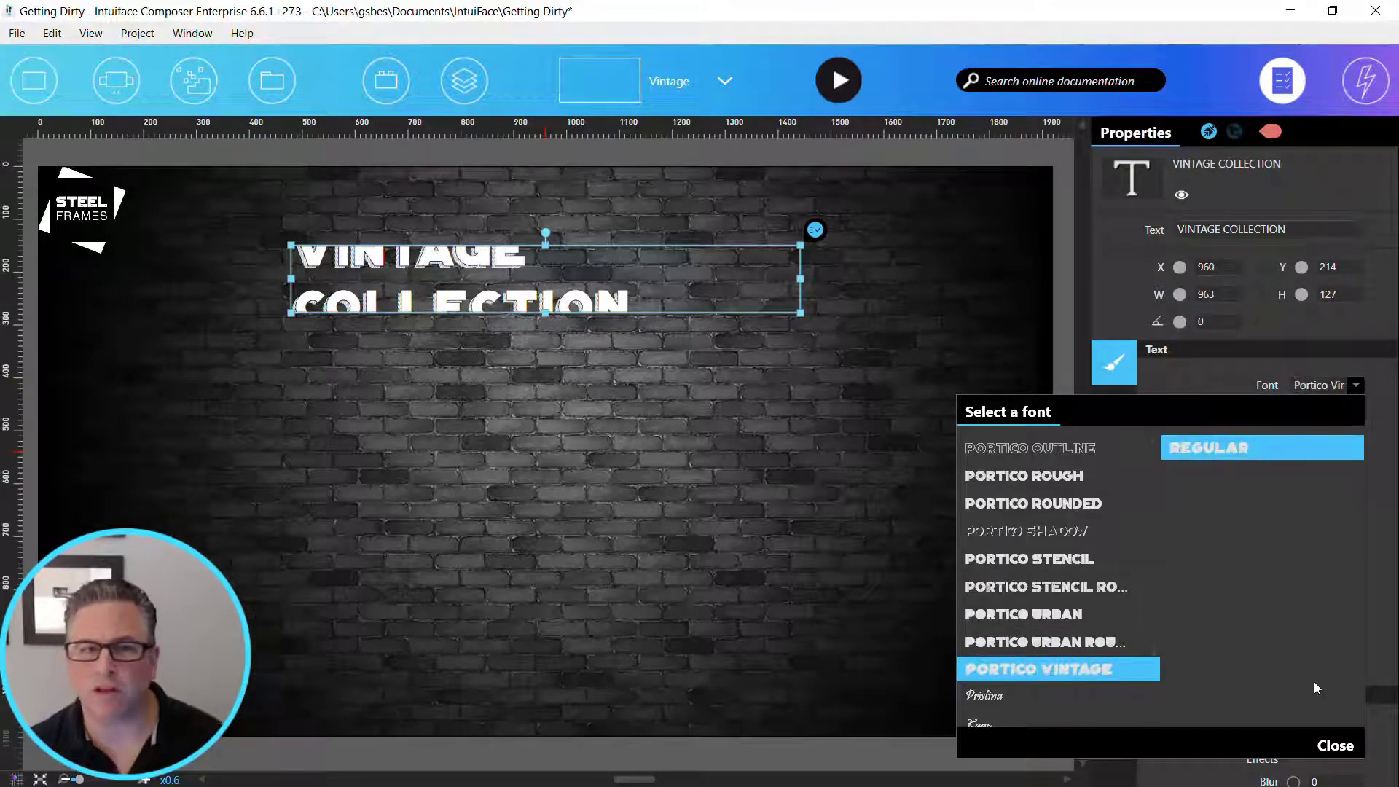
pyautogui.click(1338, 746)
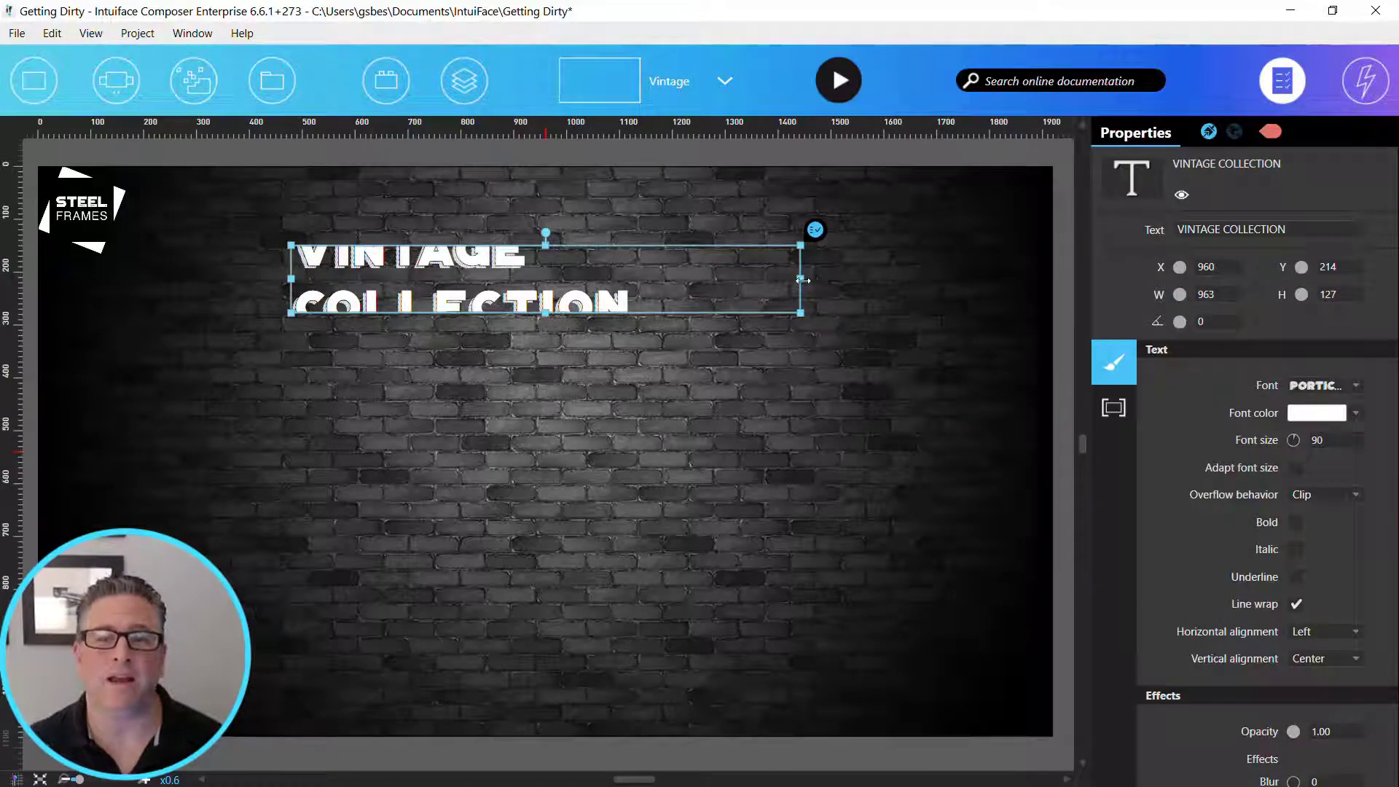
# - Widen the VINTAGE COLLECTION title to about 1123 so it fits on one line, and set its X position to 960
pyautogui.moveTo(800, 279); pyautogui.dragTo(885, 279)
pyautogui.click(1201, 267)
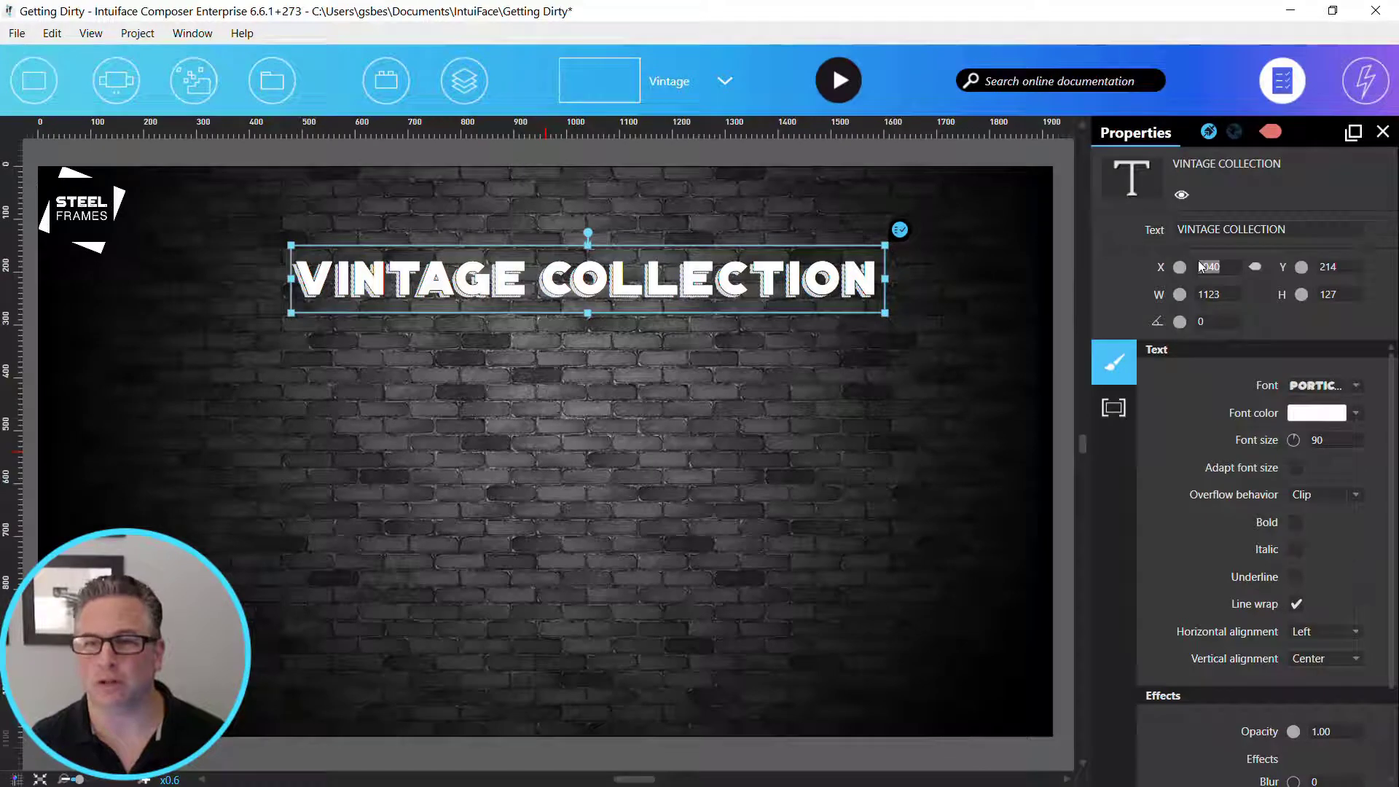
pyautogui.write('960')
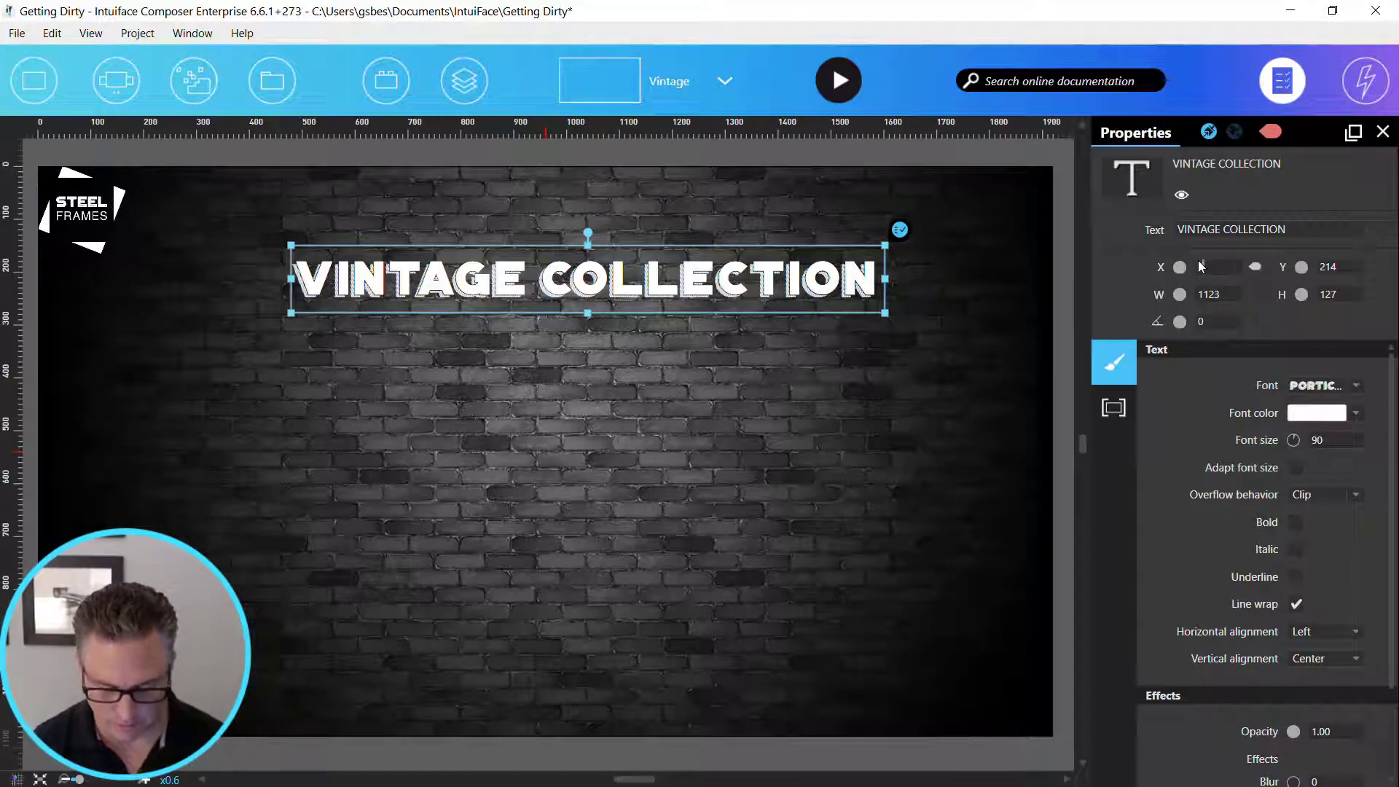
pyautogui.press('Tab')
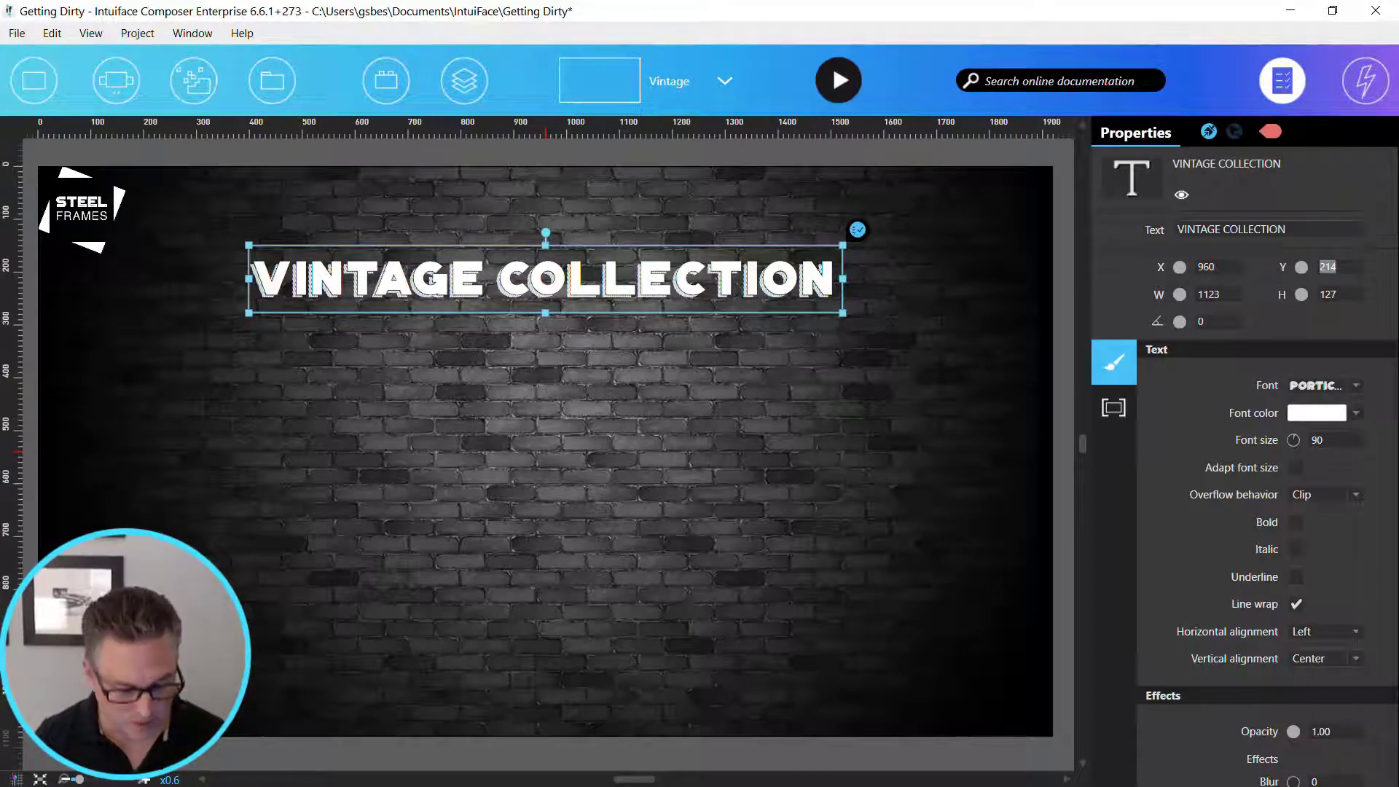
# - Switch to the Steel Frames folder in File Explorer and open VintageArt.xlsx from its Excel subfolder
pyautogui.hotkey('alt', 'Tab')
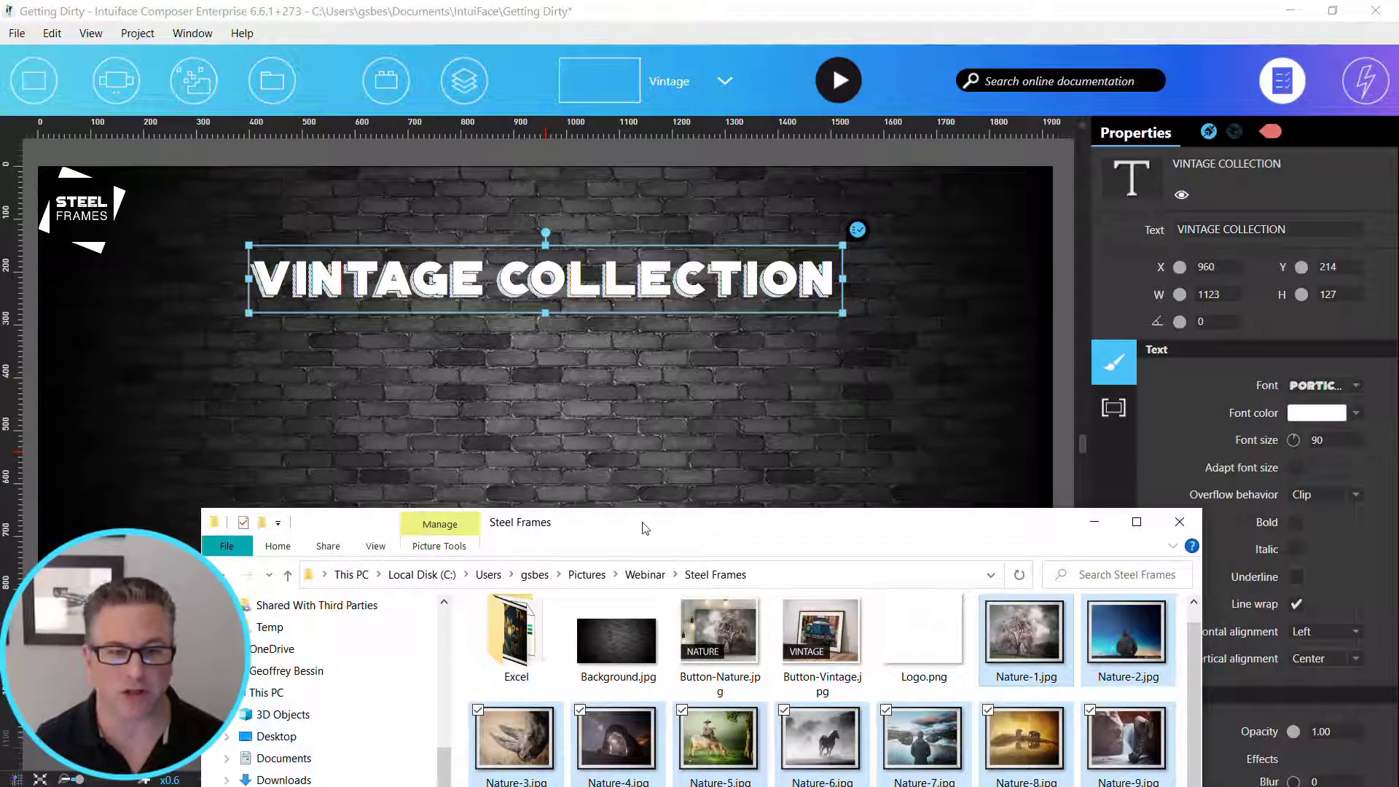
pyautogui.moveTo(645, 529); pyautogui.dragTo(575, 289)
pyautogui.click(456, 408)
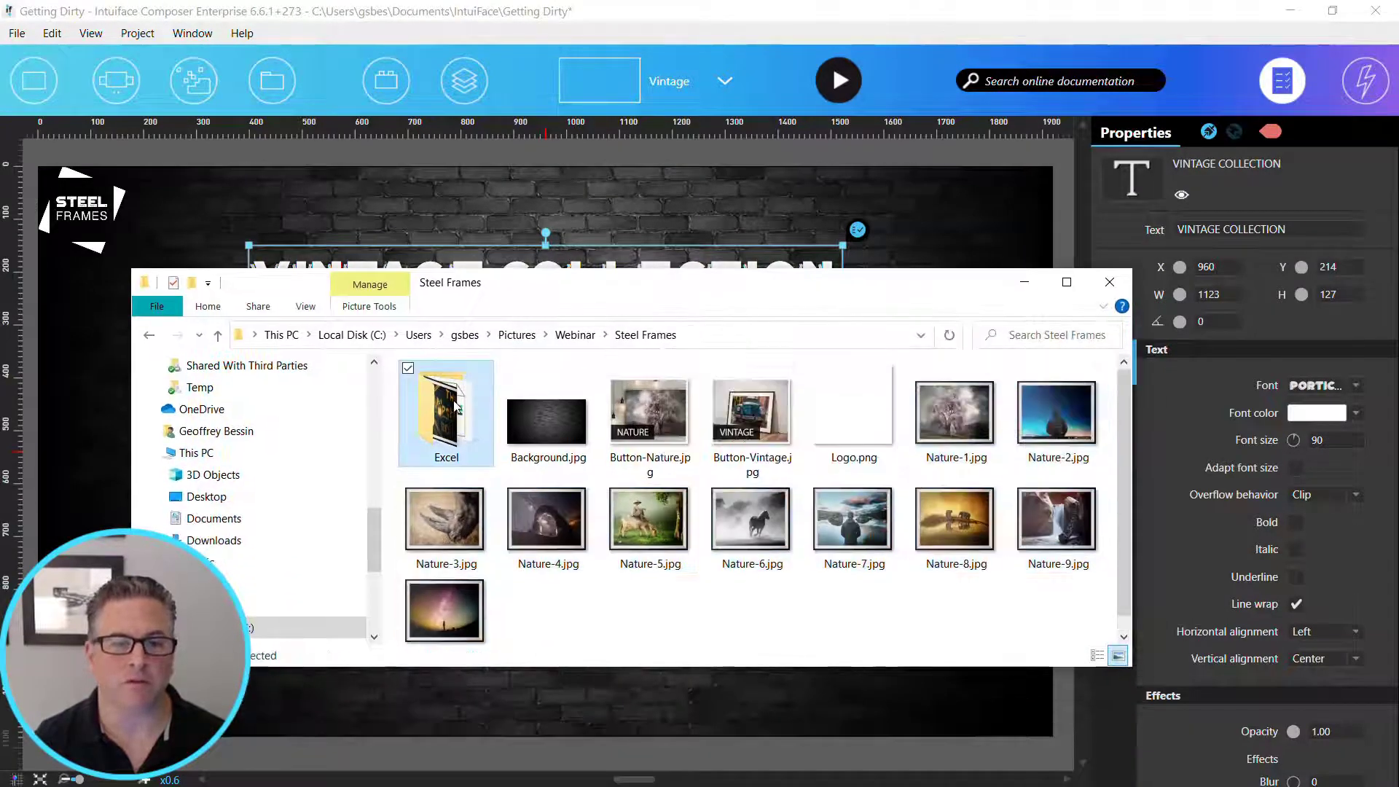
pyautogui.doubleClick(455, 409)
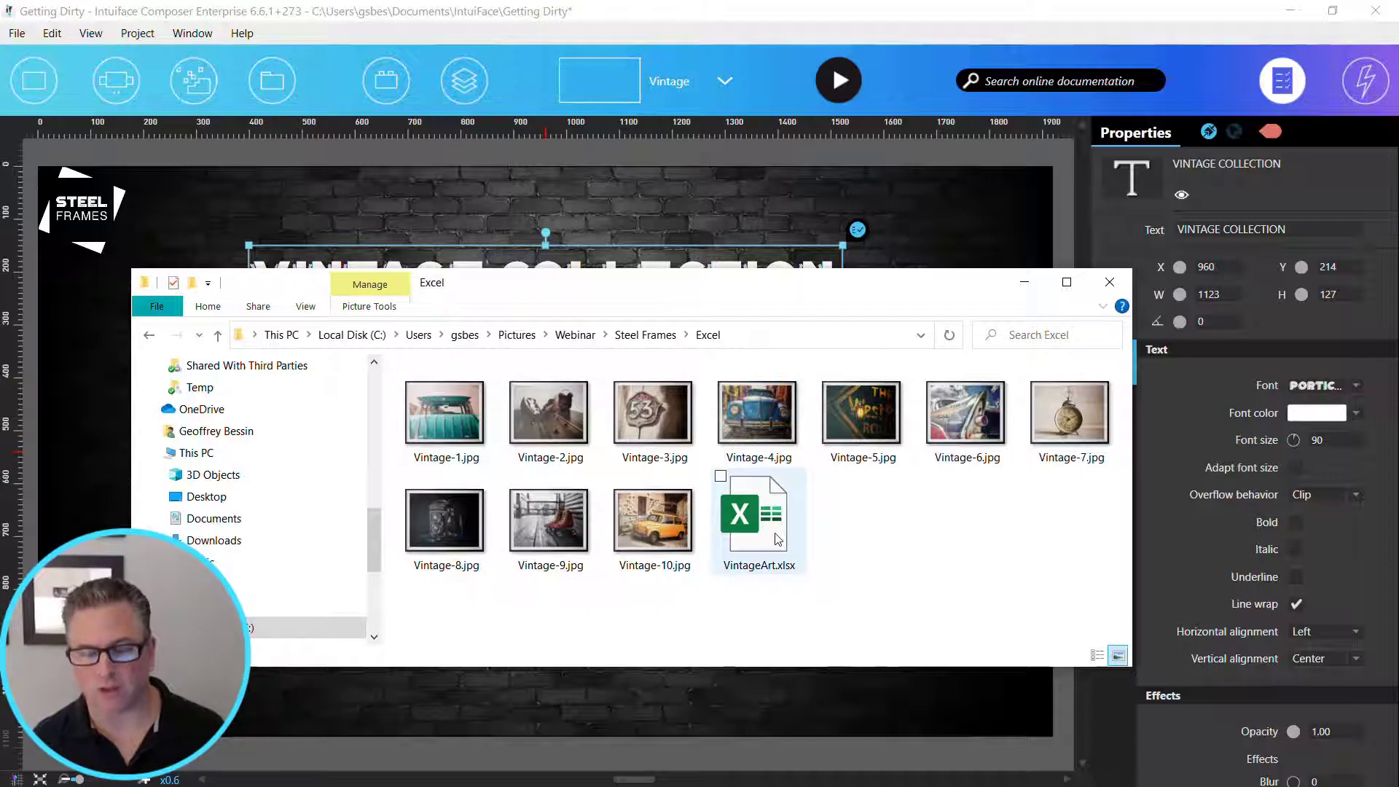
pyautogui.doubleClick(755, 517)
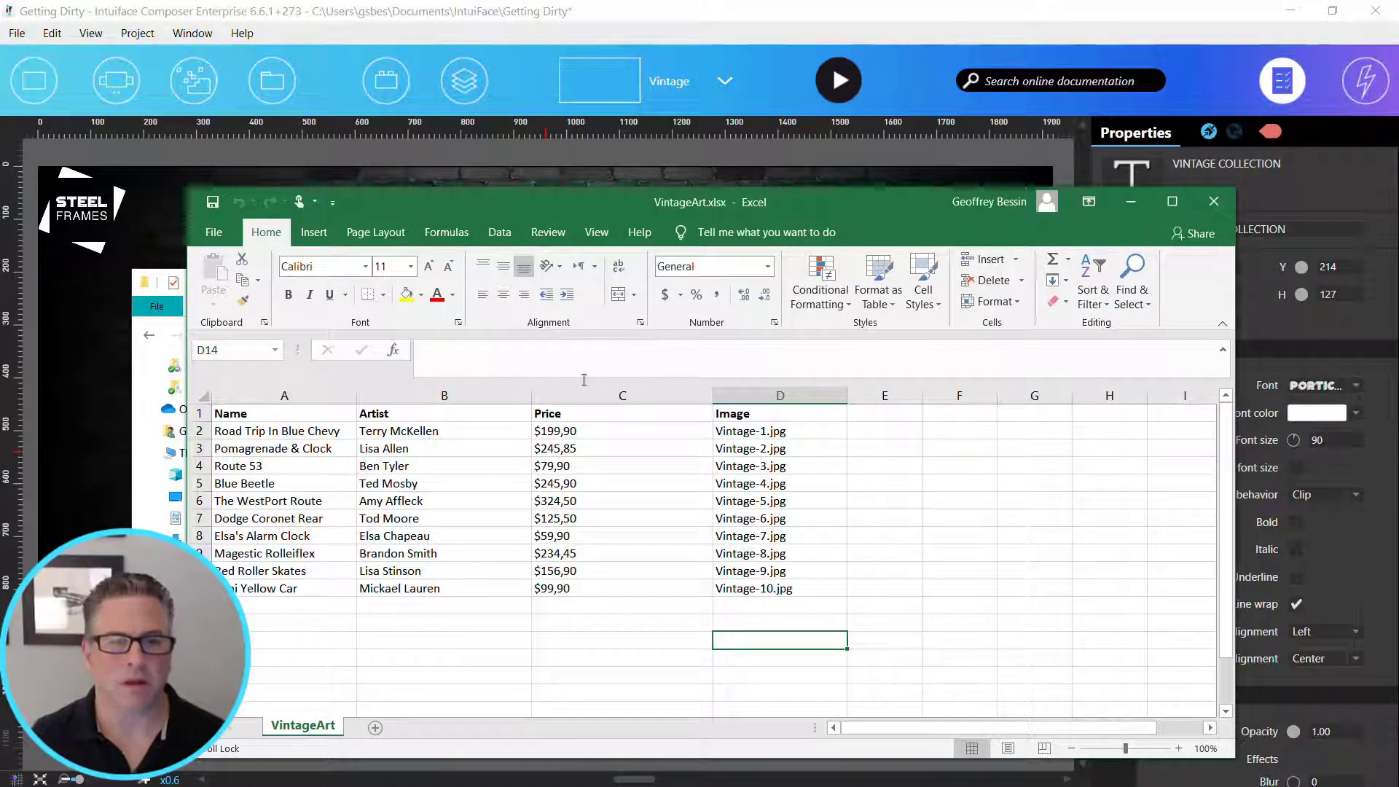
# - Review the Name, Artist, Price and Image columns of the VintageArt workbook, and close it
pyautogui.moveTo(263, 431); pyautogui.dragTo(277, 518)
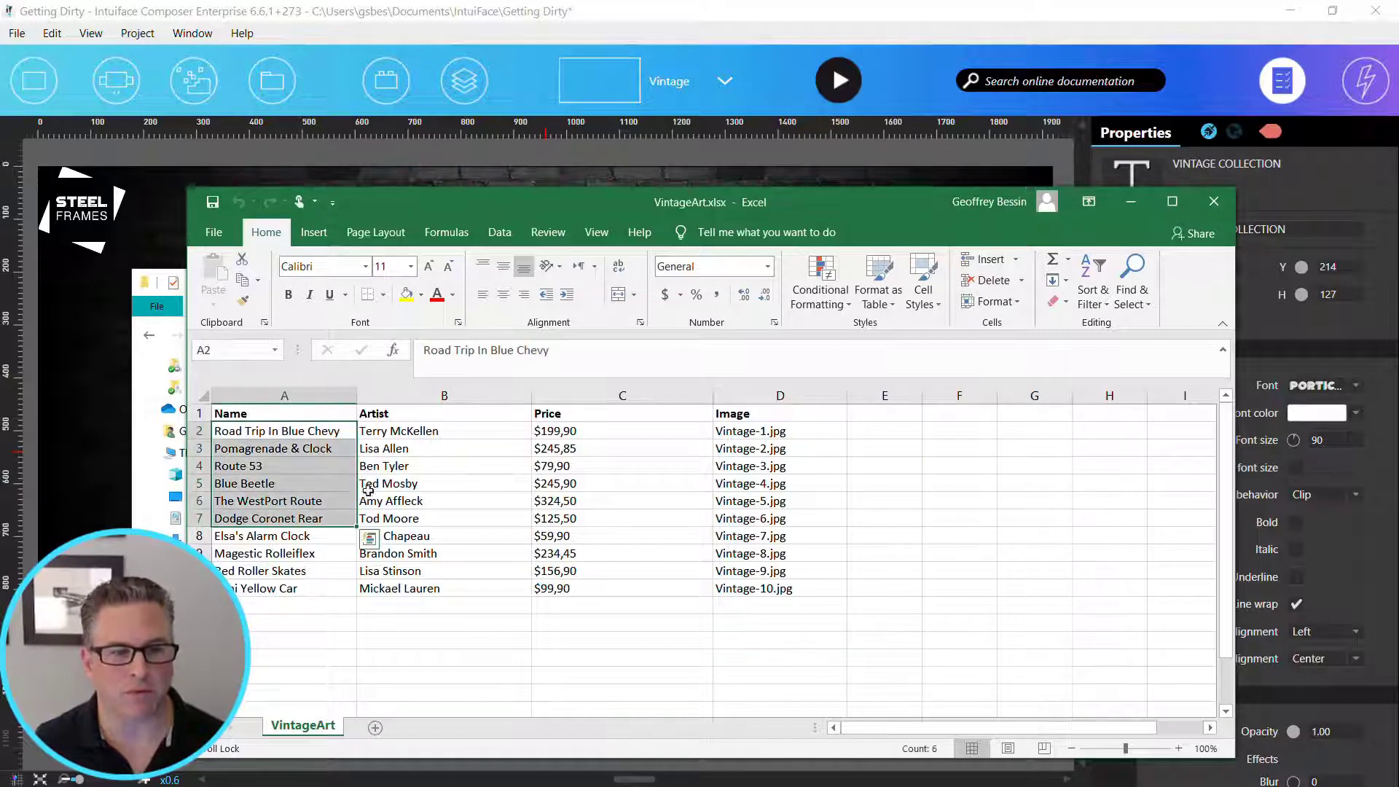
pyautogui.moveTo(446, 428); pyautogui.dragTo(446, 578)
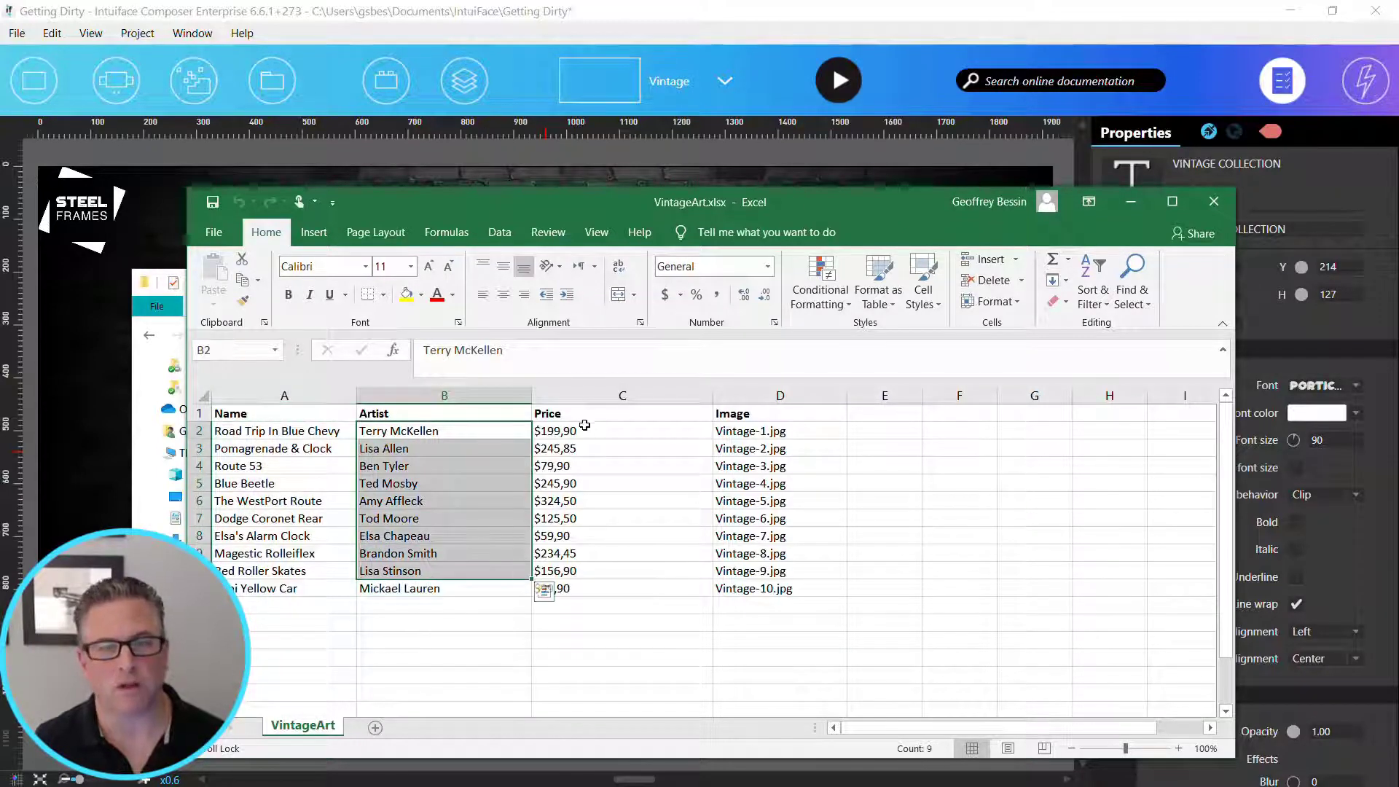
pyautogui.moveTo(586, 430); pyautogui.dragTo(591, 571)
pyautogui.click(774, 432)
pyautogui.moveTo(774, 432); pyautogui.dragTo(788, 548)
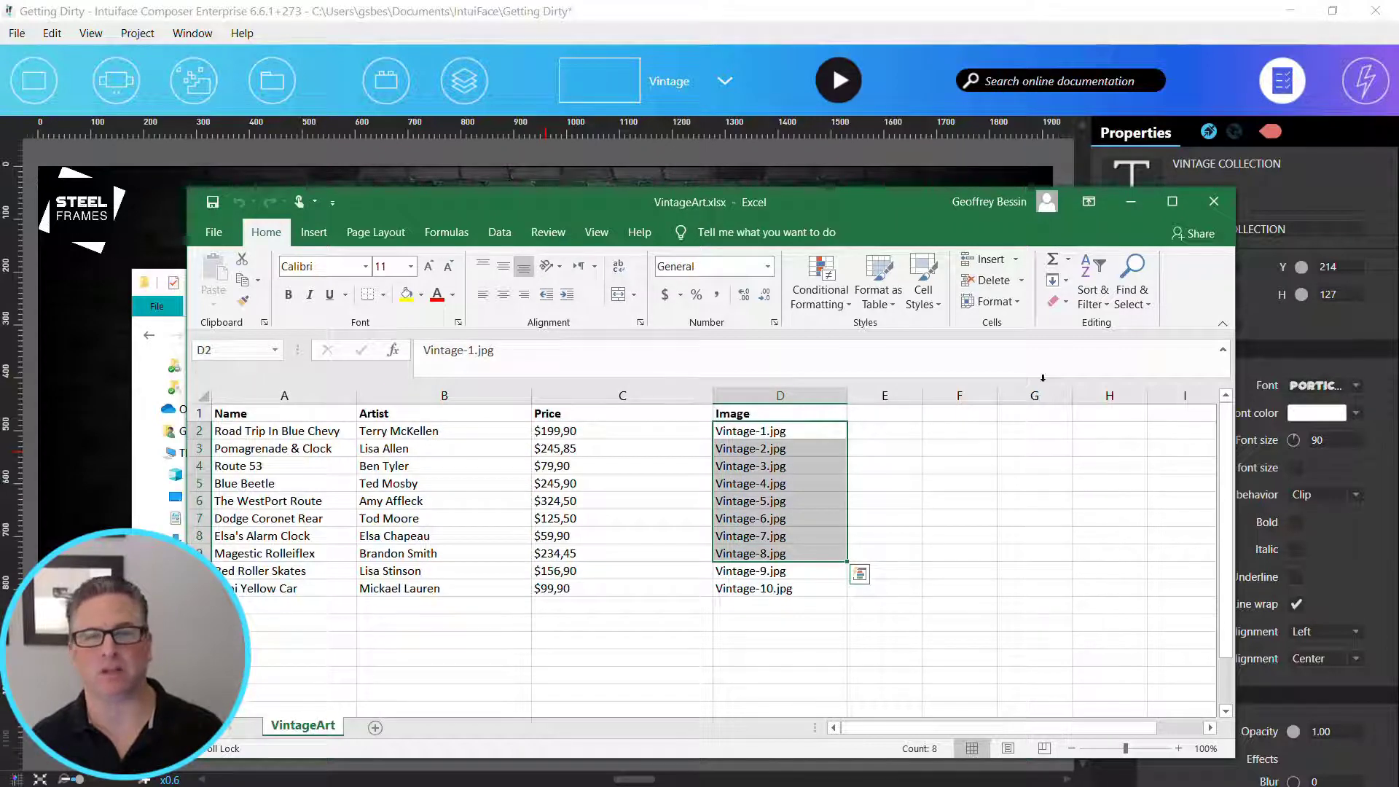
pyautogui.click(1214, 202)
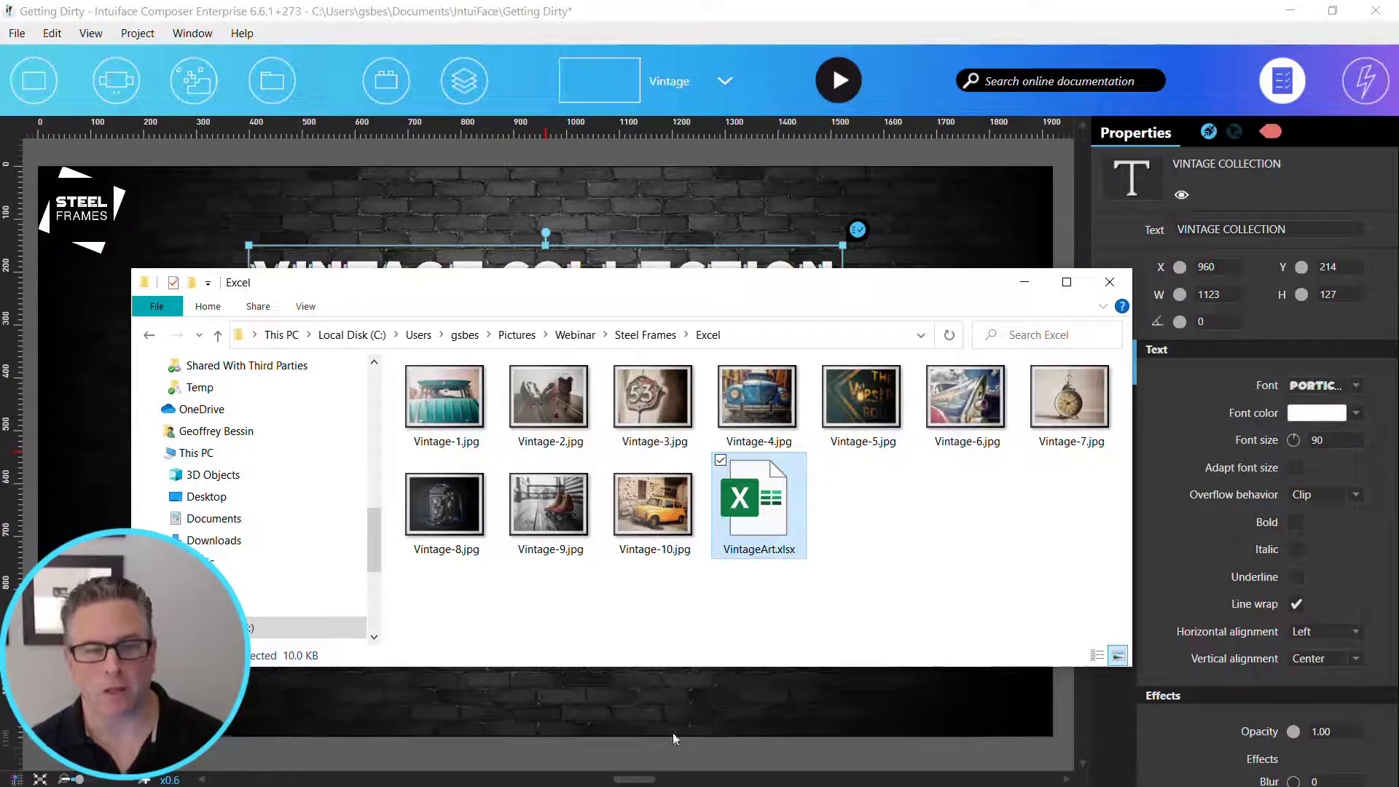
# - Import VintageArt.xlsx with its referenced files into the Vintage scene and move the resulting collection below the title
pyautogui.click(550, 401)
pyautogui.click(617, 412)
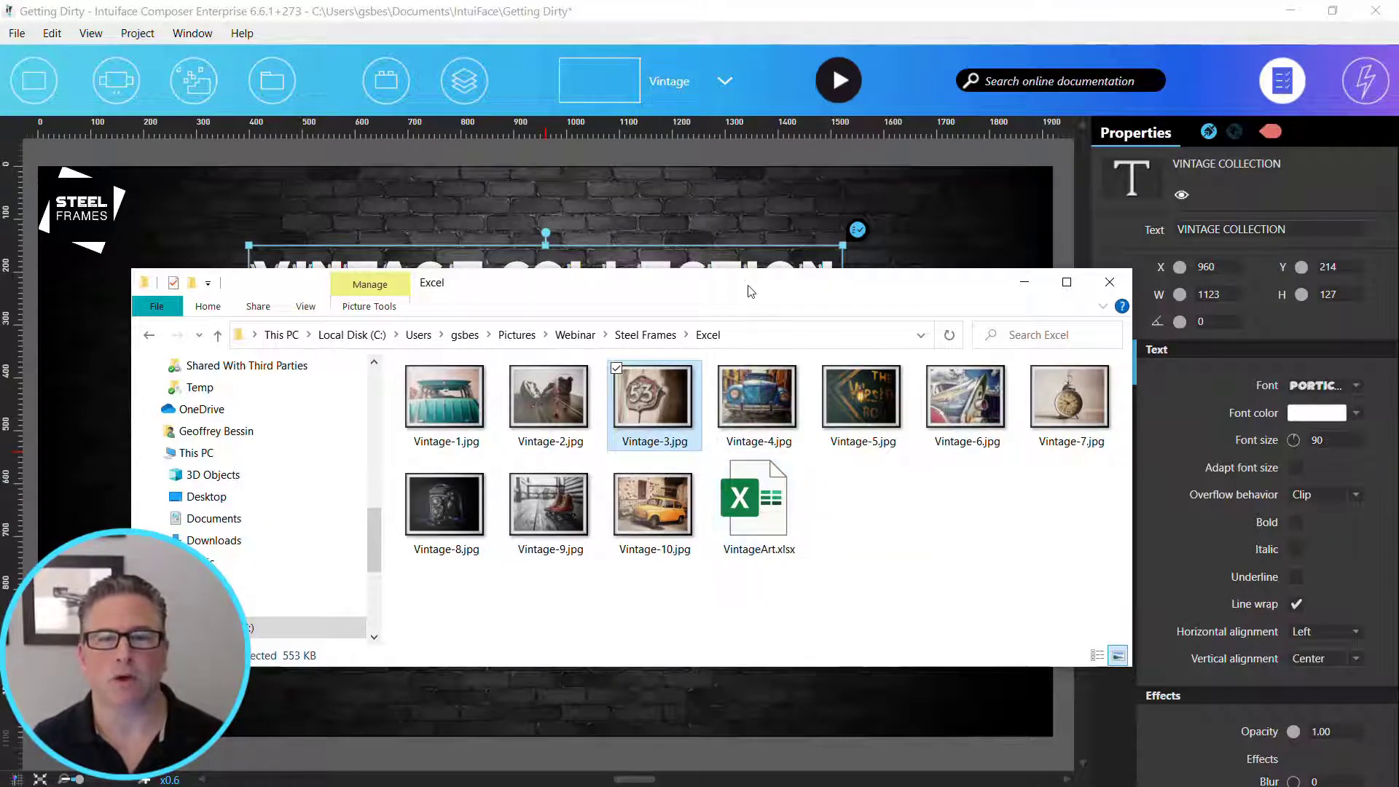
pyautogui.moveTo(751, 291); pyautogui.dragTo(842, 514)
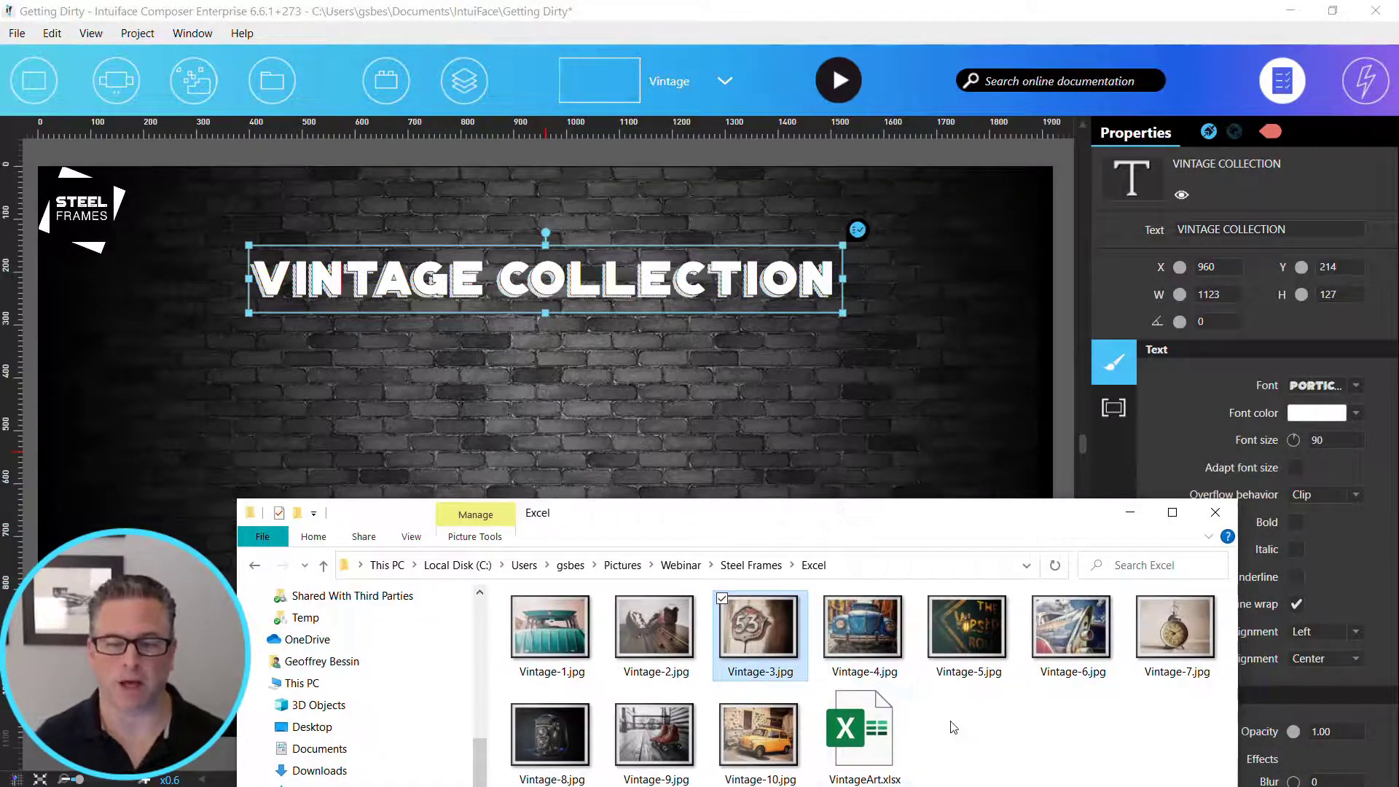
pyautogui.moveTo(864, 729); pyautogui.dragTo(634, 430)
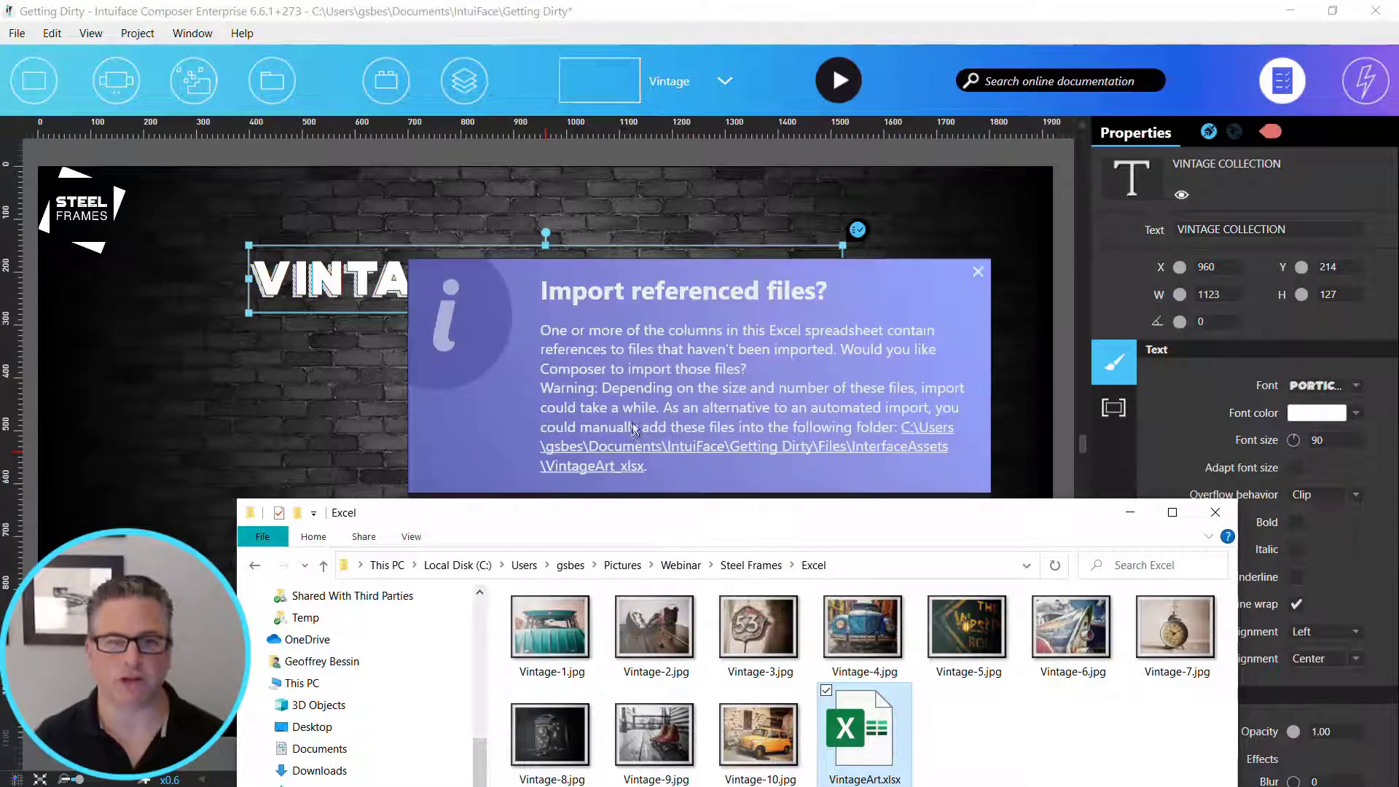
pyautogui.click(816, 407)
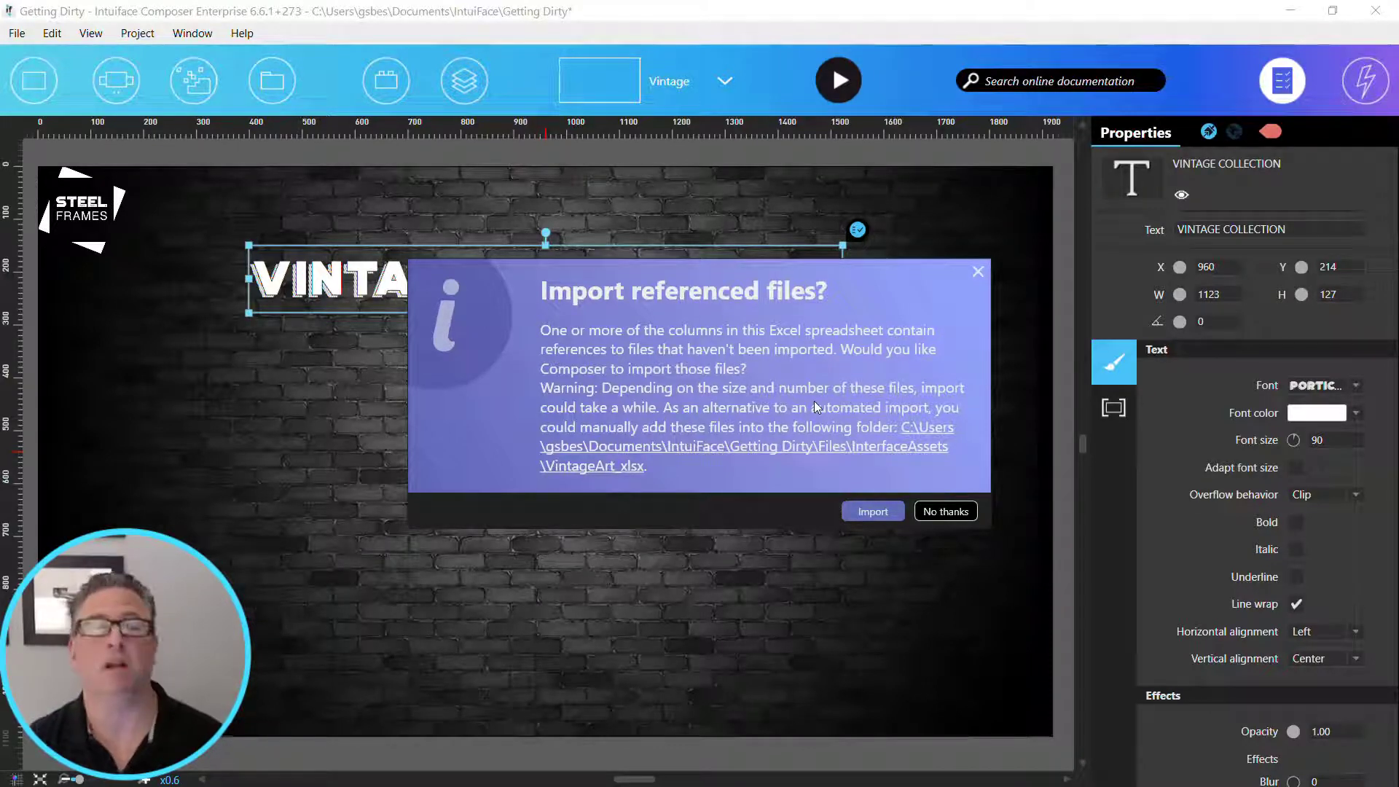
pyautogui.click(876, 512)
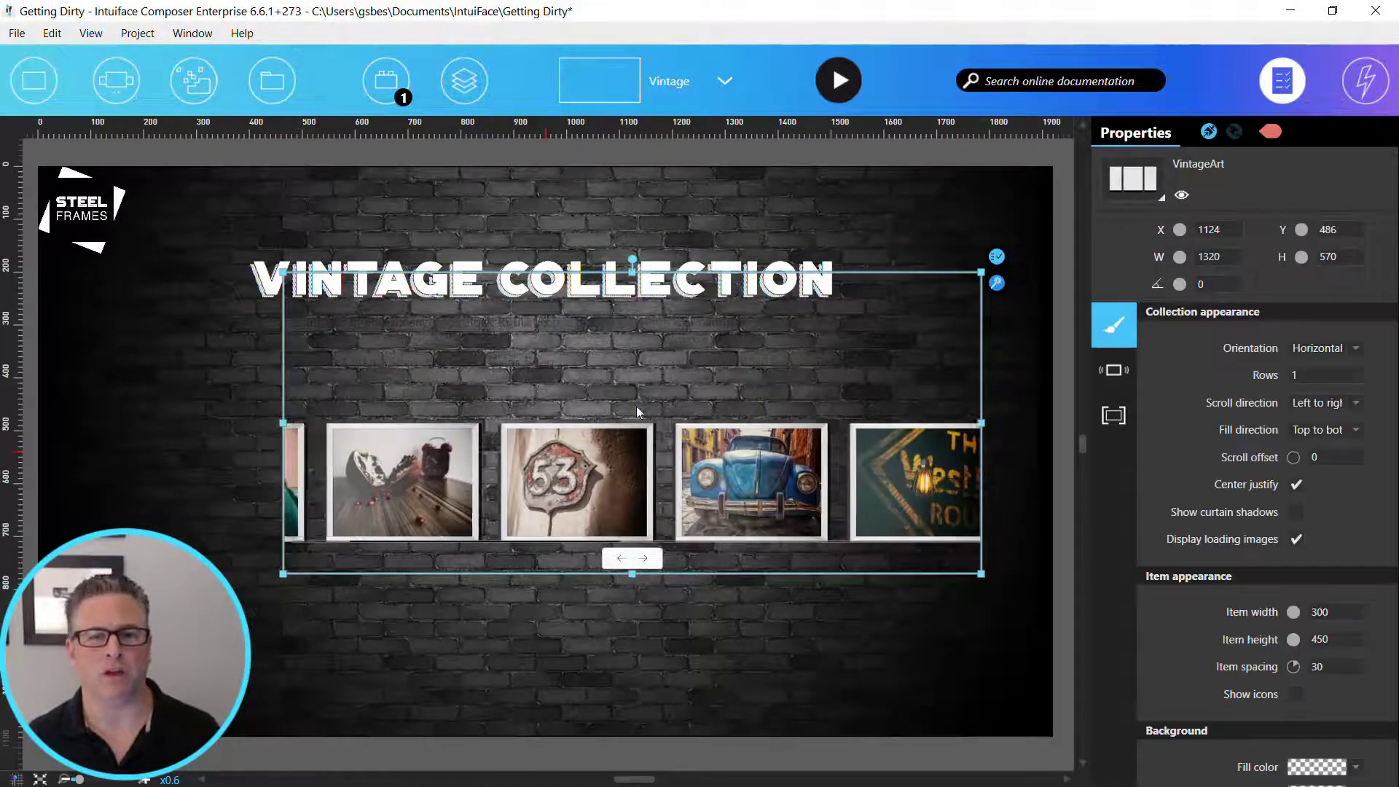
pyautogui.moveTo(640, 378); pyautogui.dragTo(593, 466)
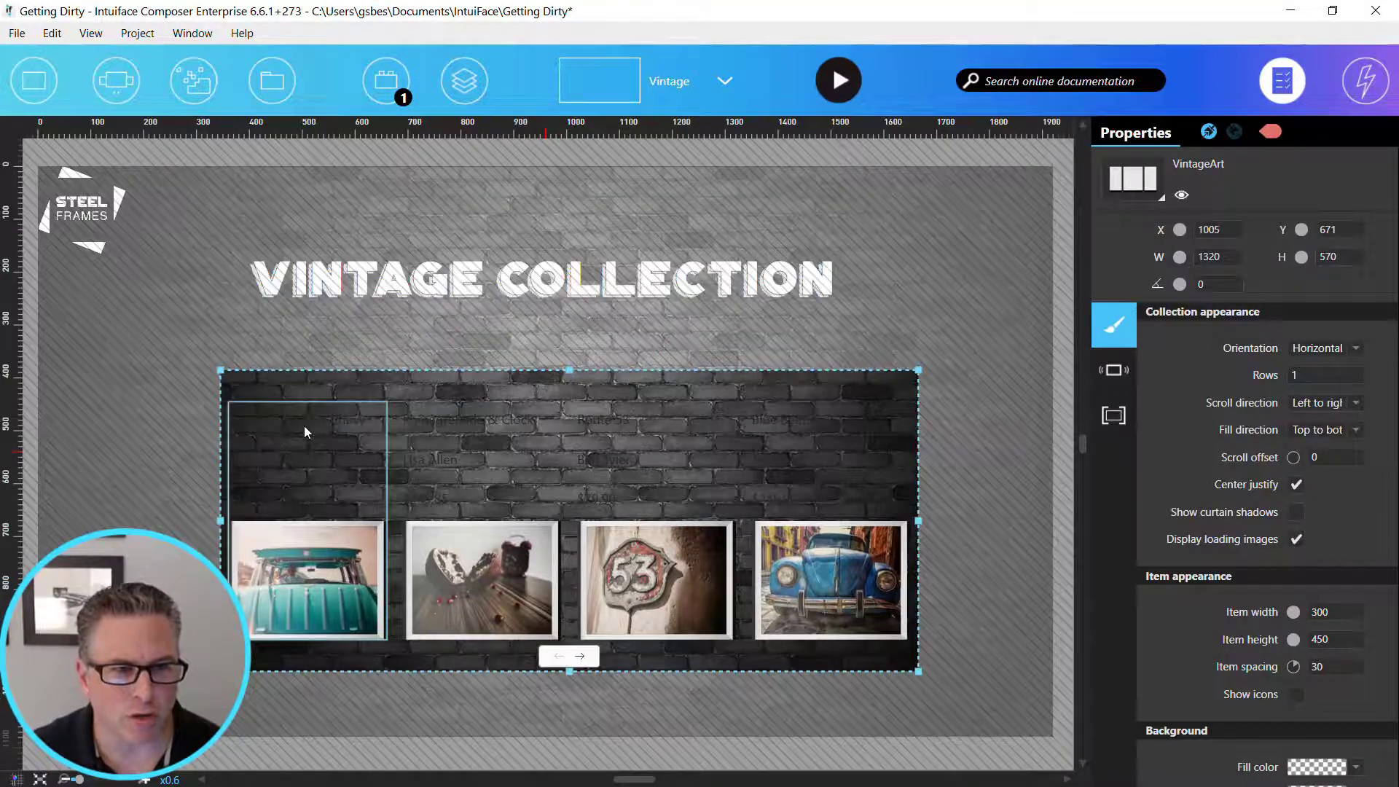
# - Set the font color of the Name, Artist and Price texts in the collection's item template to white (#FFFFFF)
pyautogui.doubleClick(304, 426)
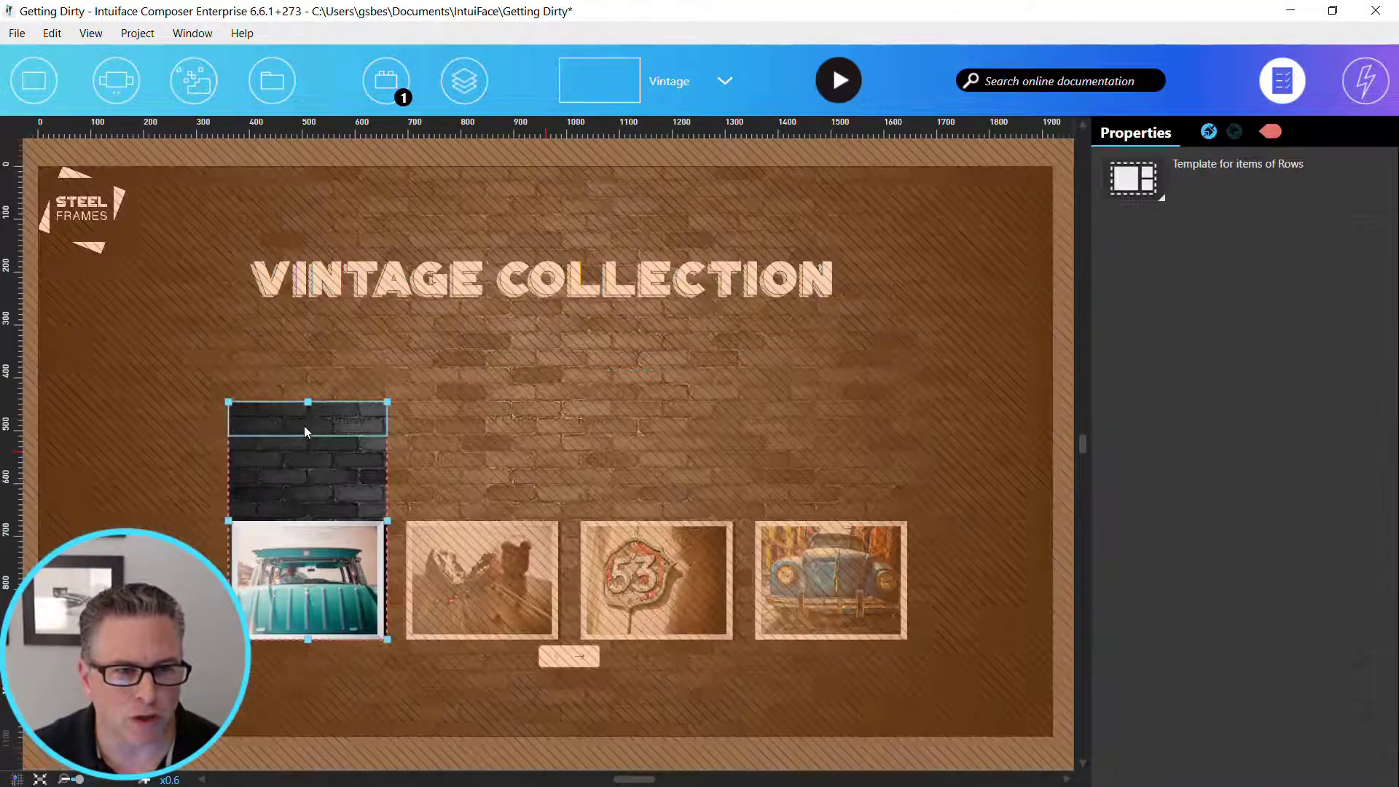
pyautogui.click(306, 446)
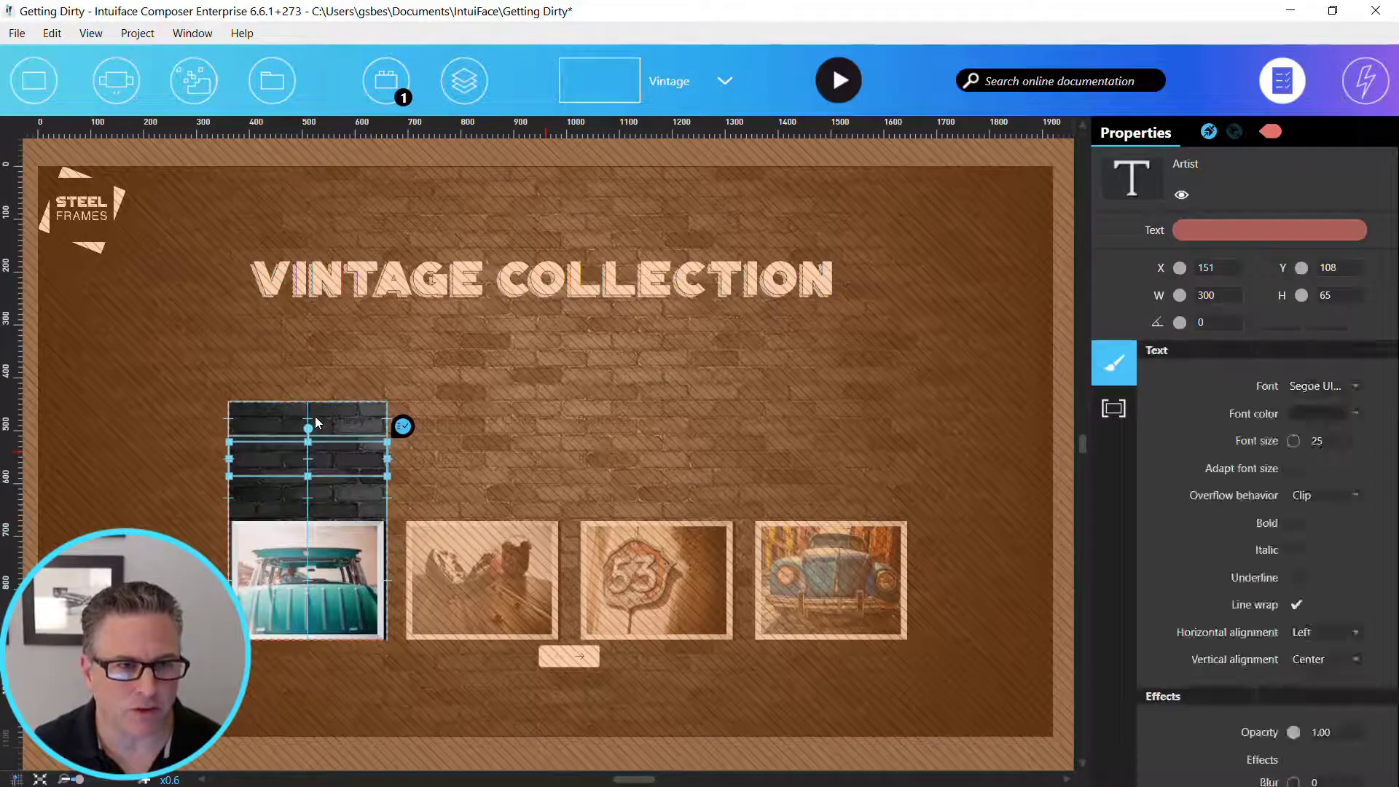
pyautogui.keyDown('shift'); pyautogui.click(332, 493); pyautogui.keyUp('shift')
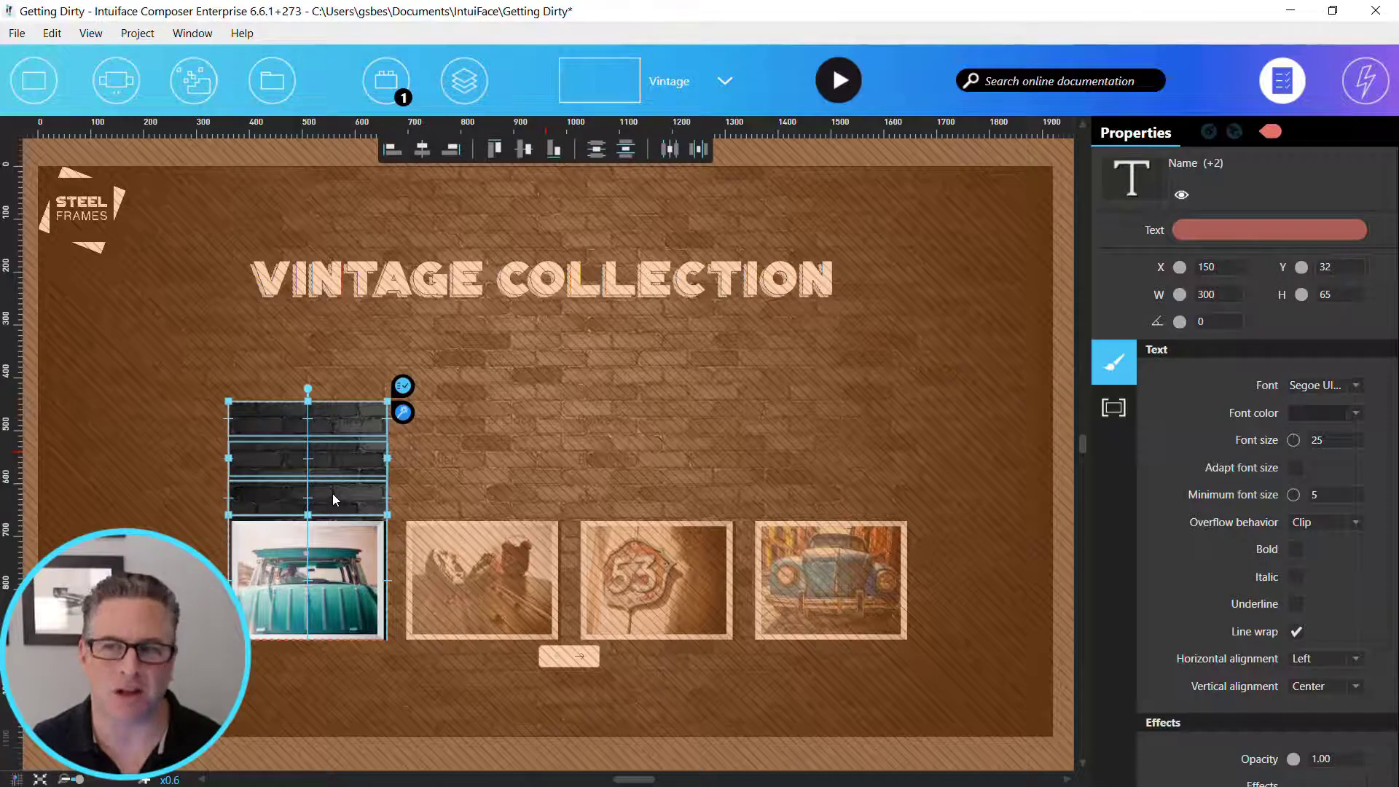
pyautogui.click(1297, 414)
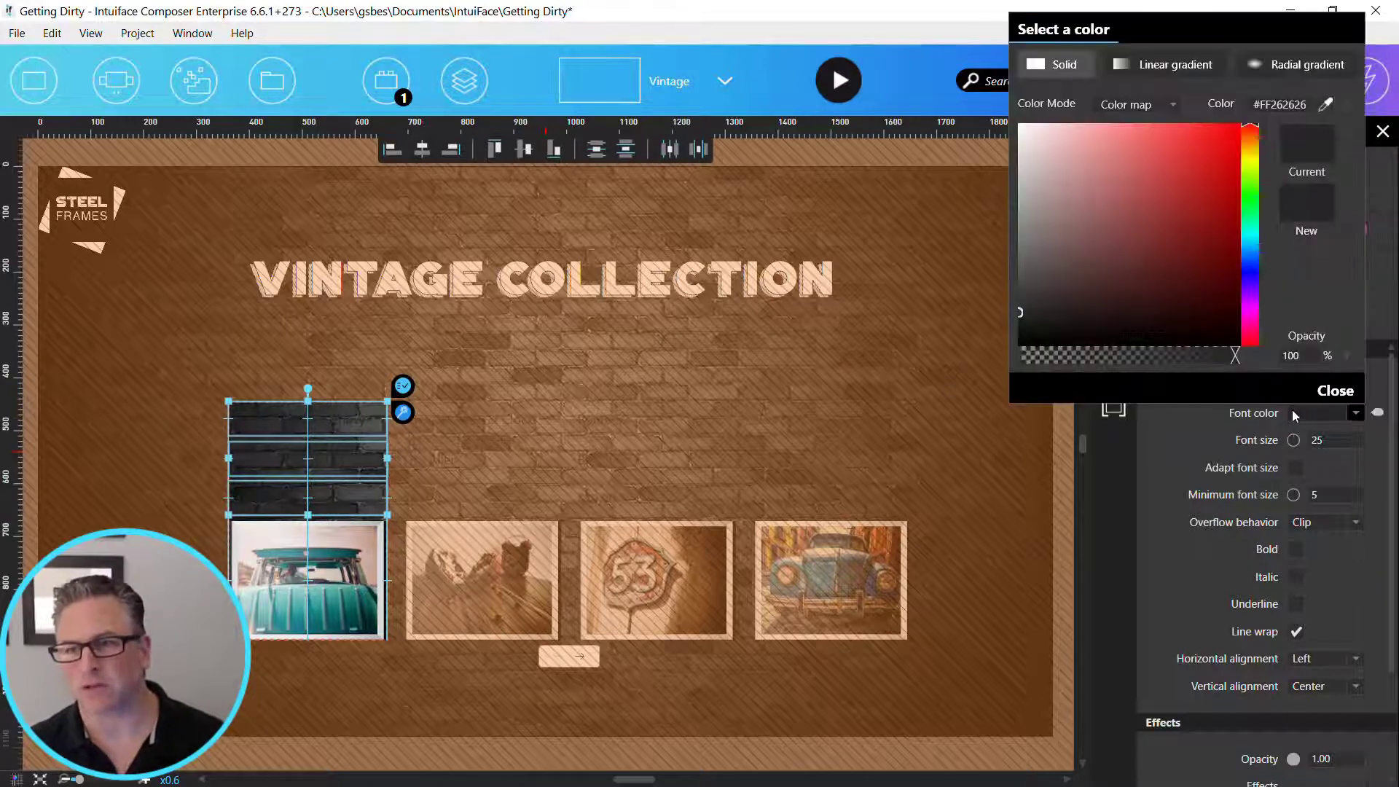
pyautogui.moveTo(1138, 277); pyautogui.dragTo(1003, 101)
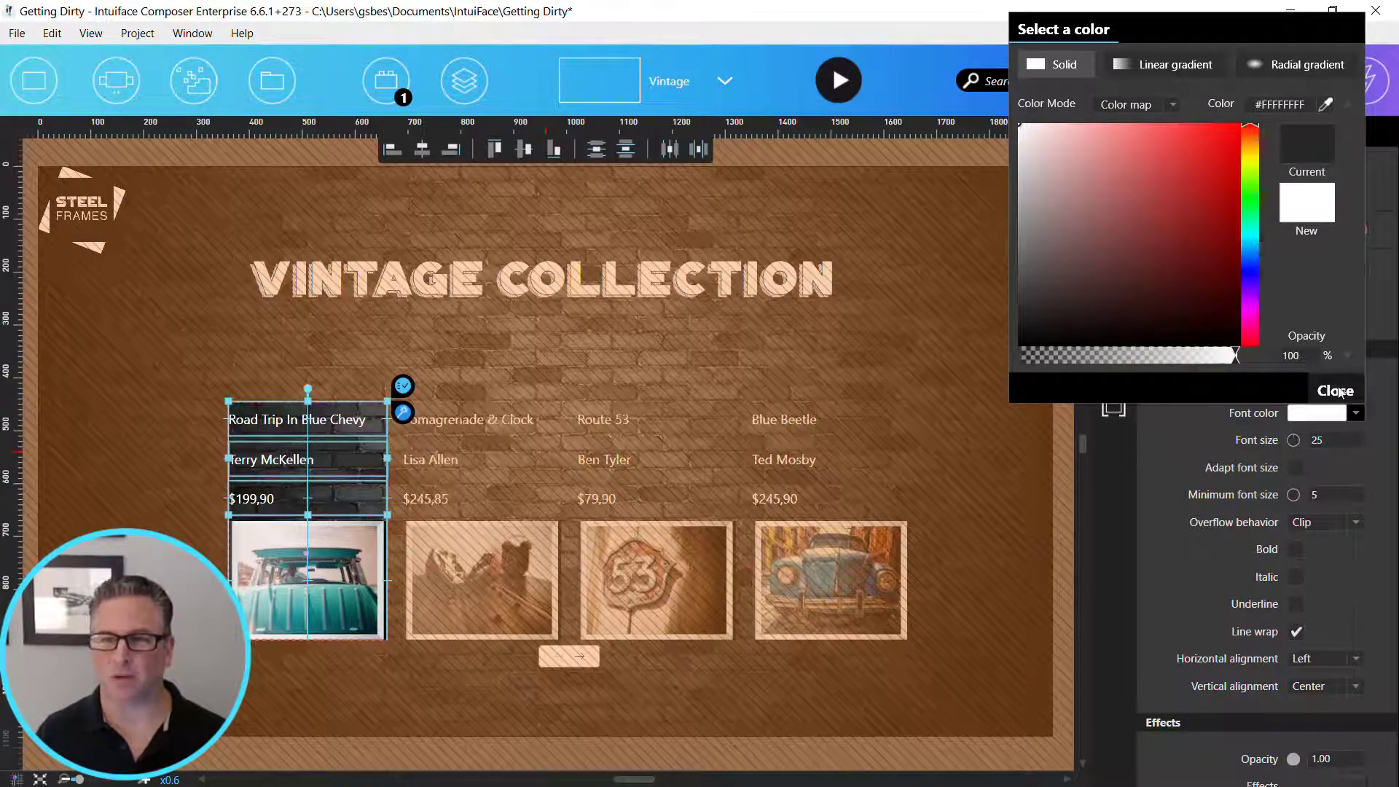
pyautogui.click(1339, 394)
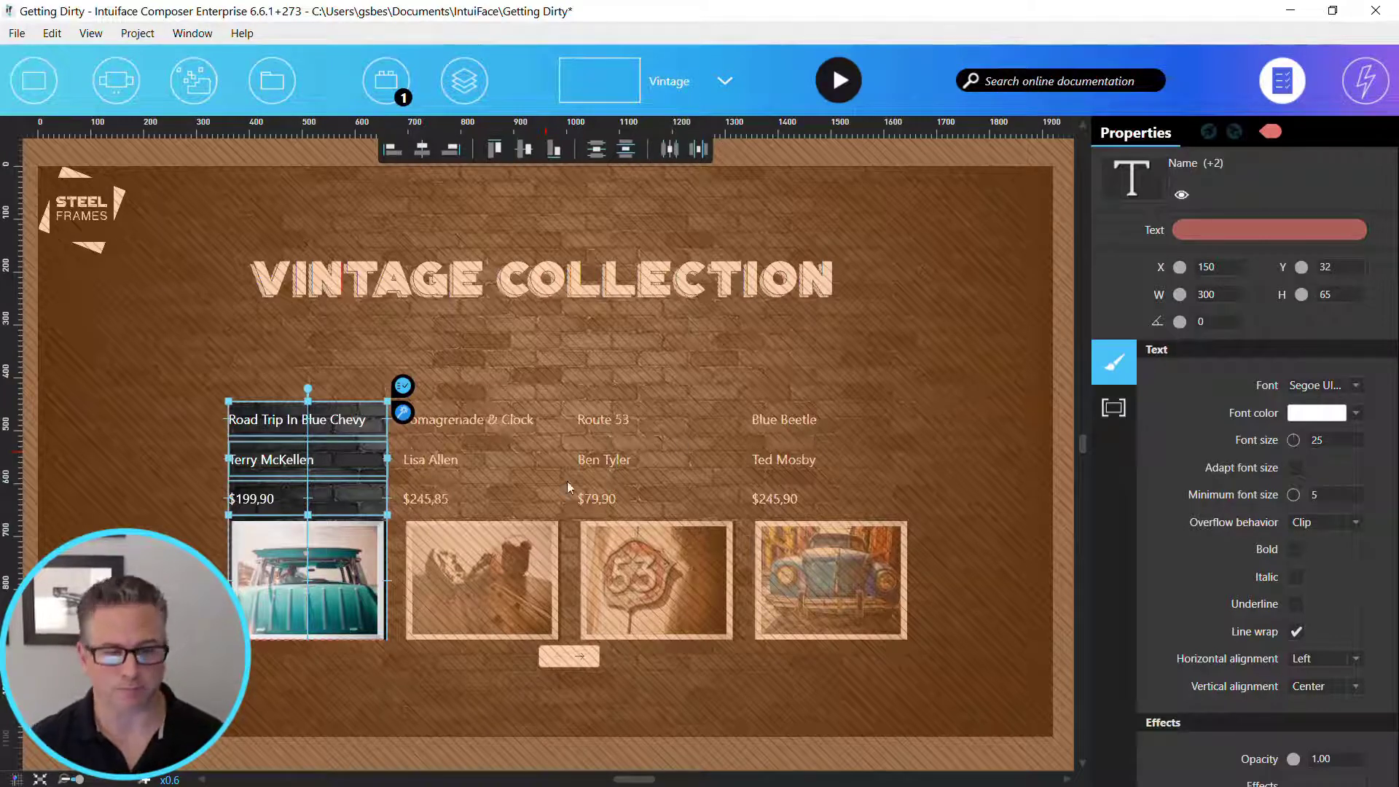
# - Rearrange the item template with the picture moved up and the Name, Artist and Price texts stacked below
pyautogui.click(368, 502)
pyautogui.moveTo(364, 554); pyautogui.dragTo(370, 441)
pyautogui.click(265, 567)
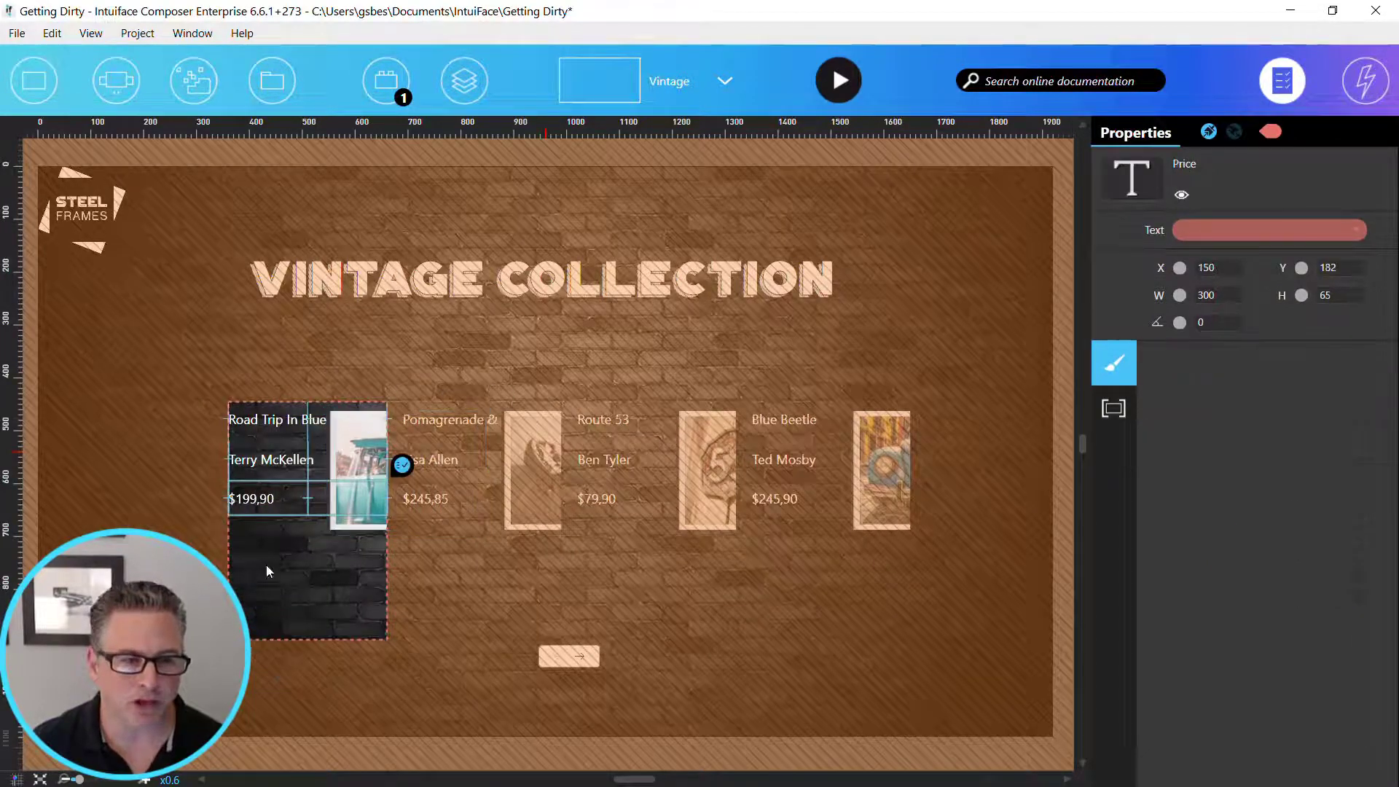
pyautogui.moveTo(268, 461); pyautogui.dragTo(266, 544)
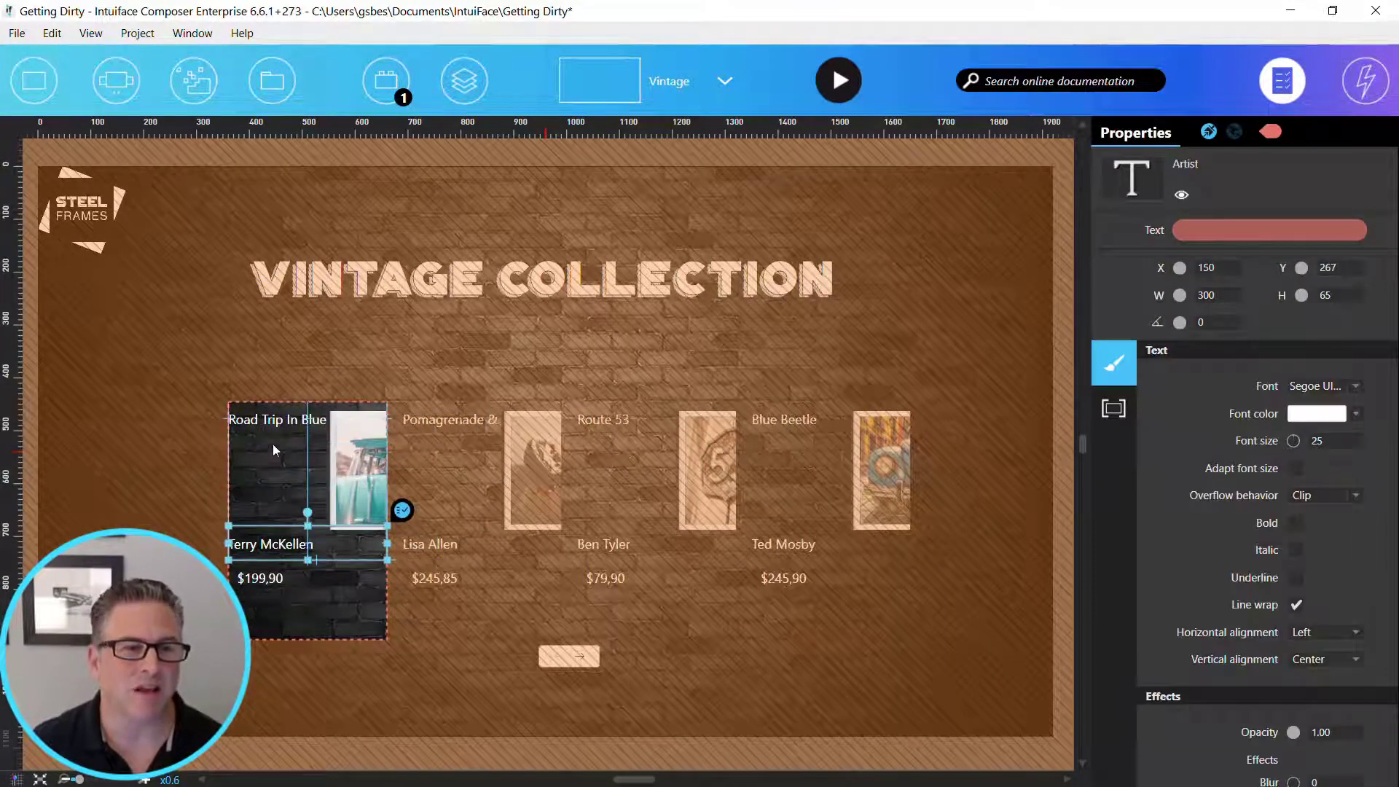
pyautogui.moveTo(275, 421); pyautogui.dragTo(269, 506)
pyautogui.moveTo(272, 581); pyautogui.dragTo(271, 626)
pyautogui.moveTo(272, 547); pyautogui.dragTo(272, 580)
pyautogui.moveTo(274, 512); pyautogui.dragTo(276, 538)
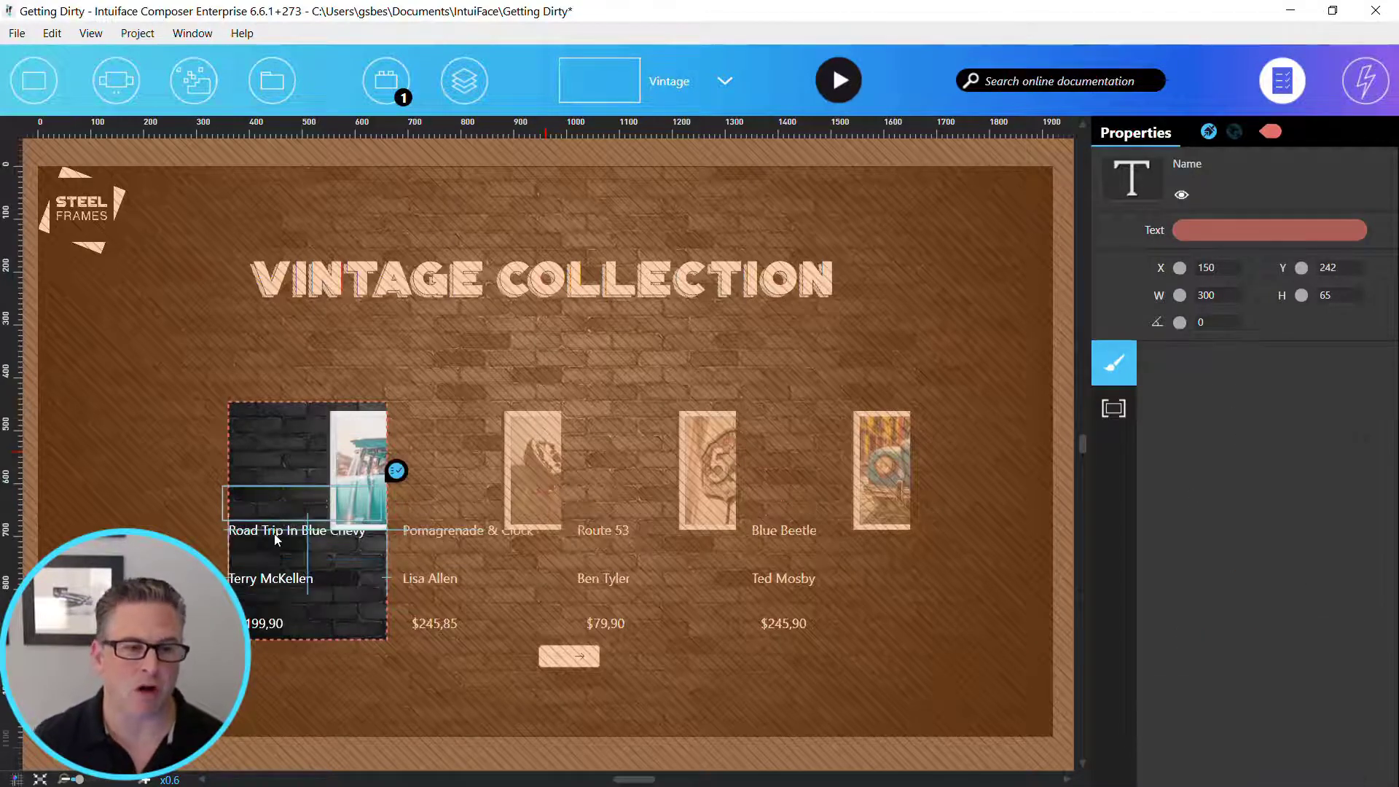
# - Delete the Name, Artist and Price texts from the item template
pyautogui.keyDown('ctrl'); pyautogui.click(284, 580); pyautogui.keyUp('ctrl')
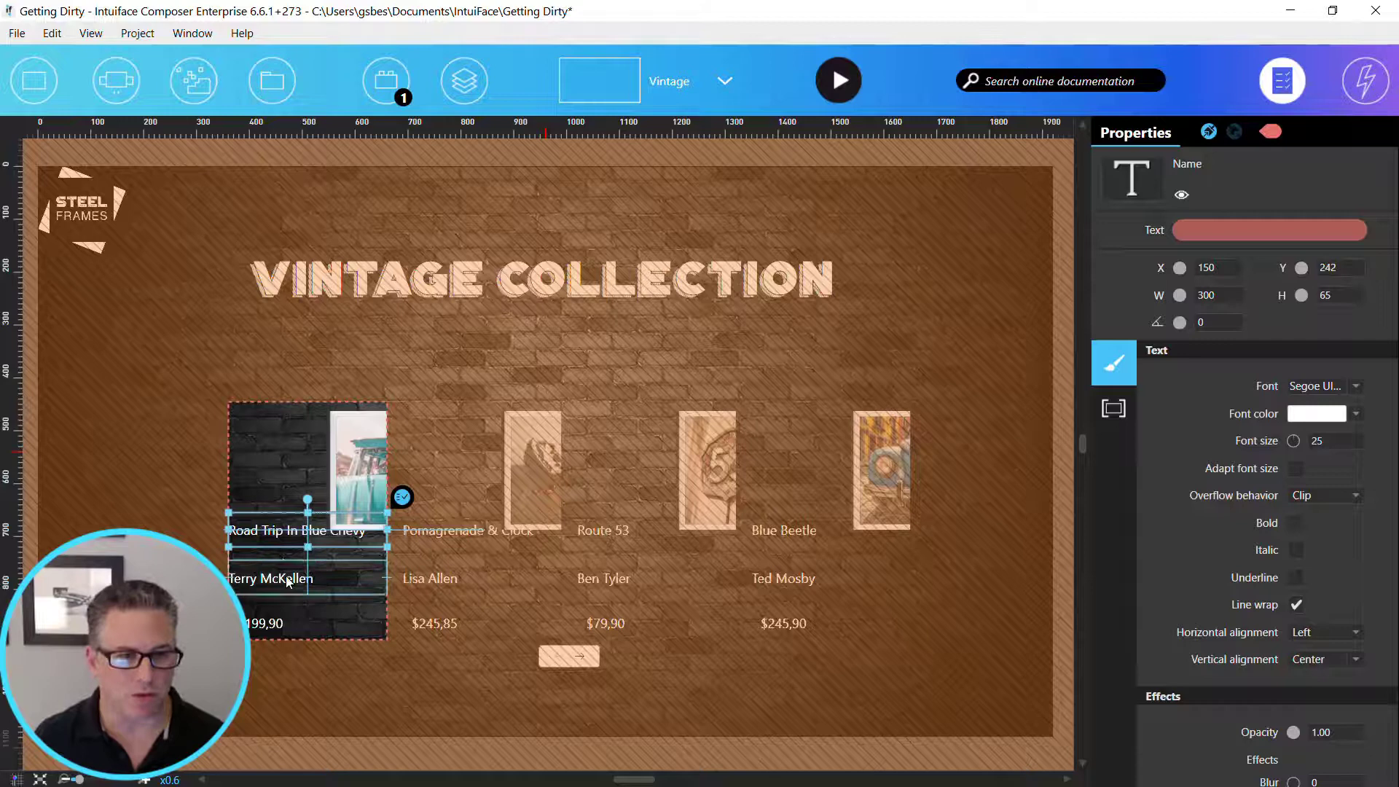
pyautogui.keyDown('ctrl'); pyautogui.click(279, 631); pyautogui.keyUp('ctrl')
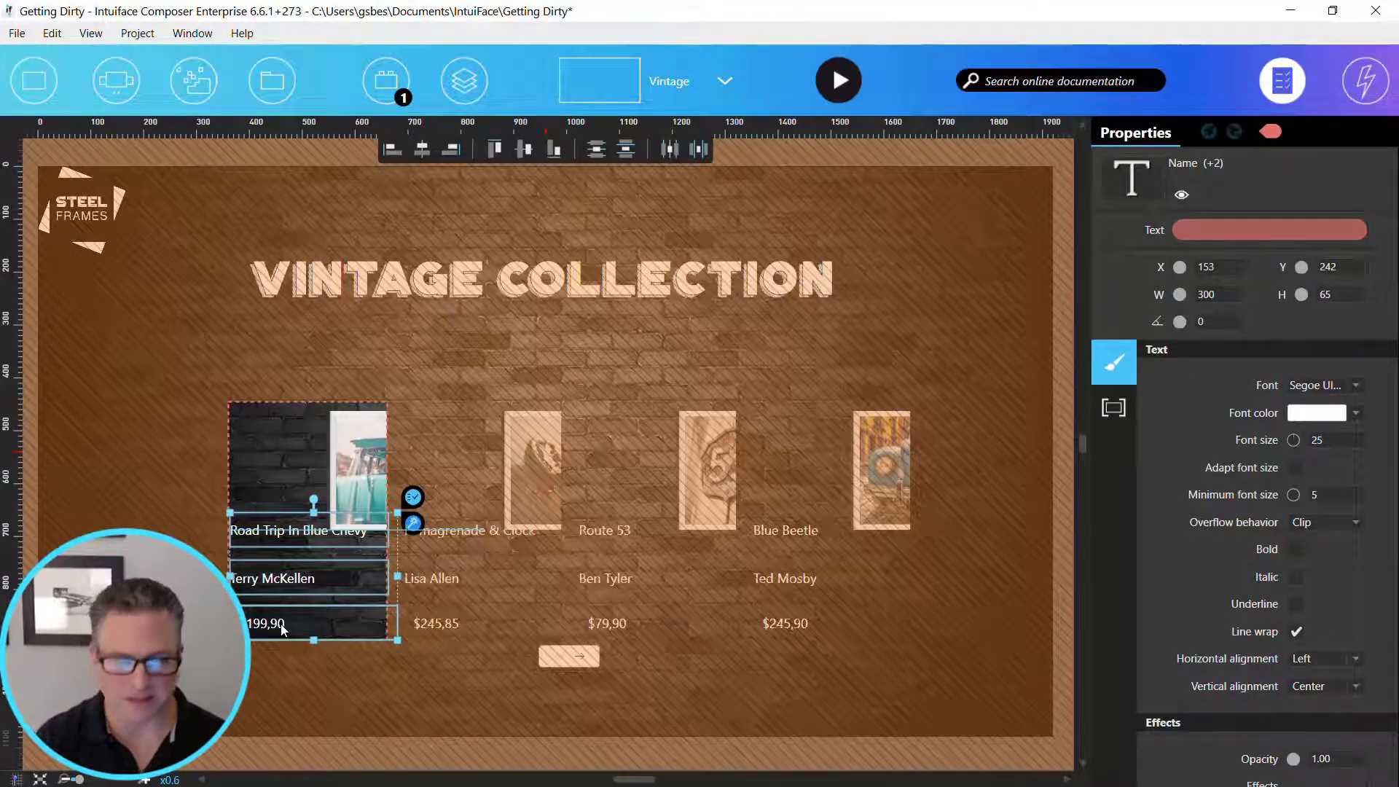
pyautogui.press('Delete')
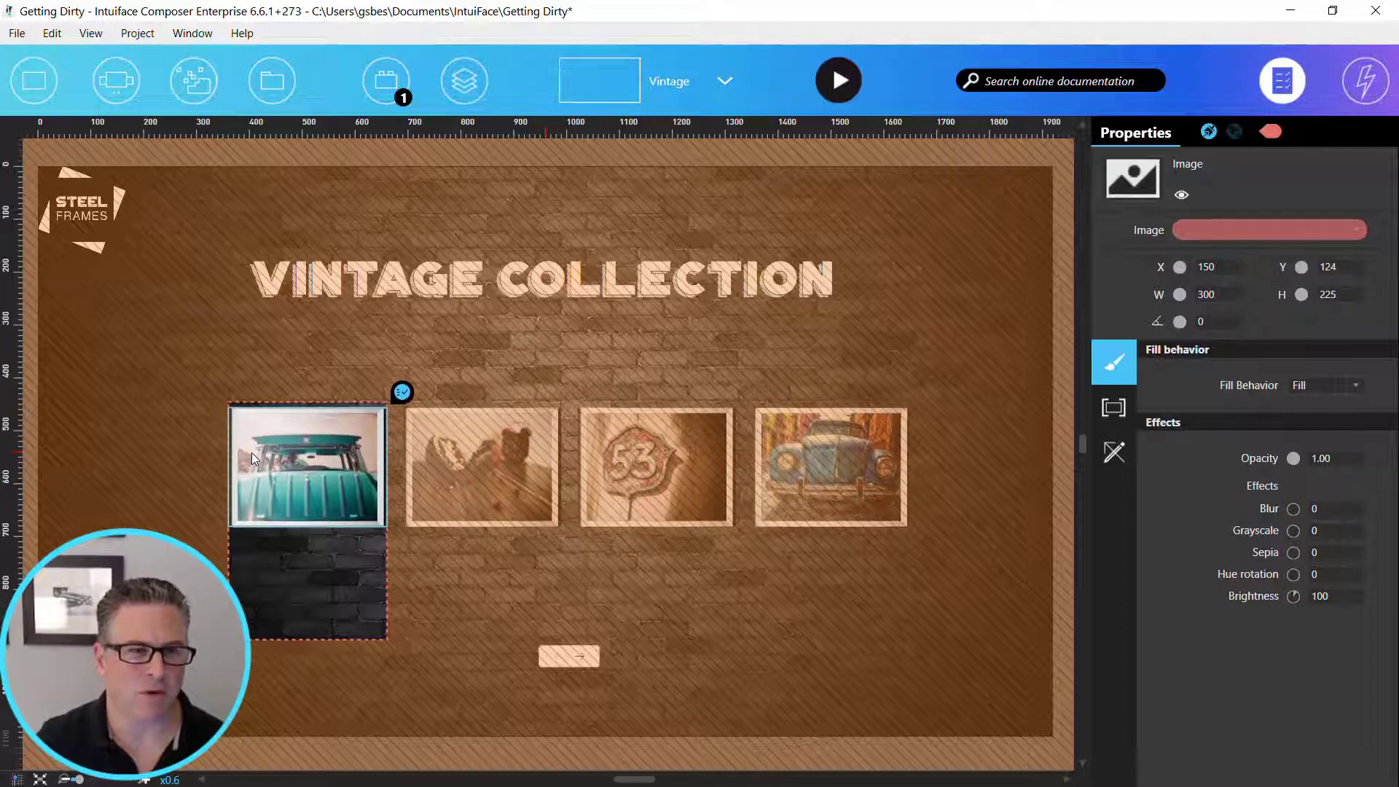
# - Shrink the item template's height to about 239 so it fits the picture, and leave template editing
pyautogui.click(321, 628)
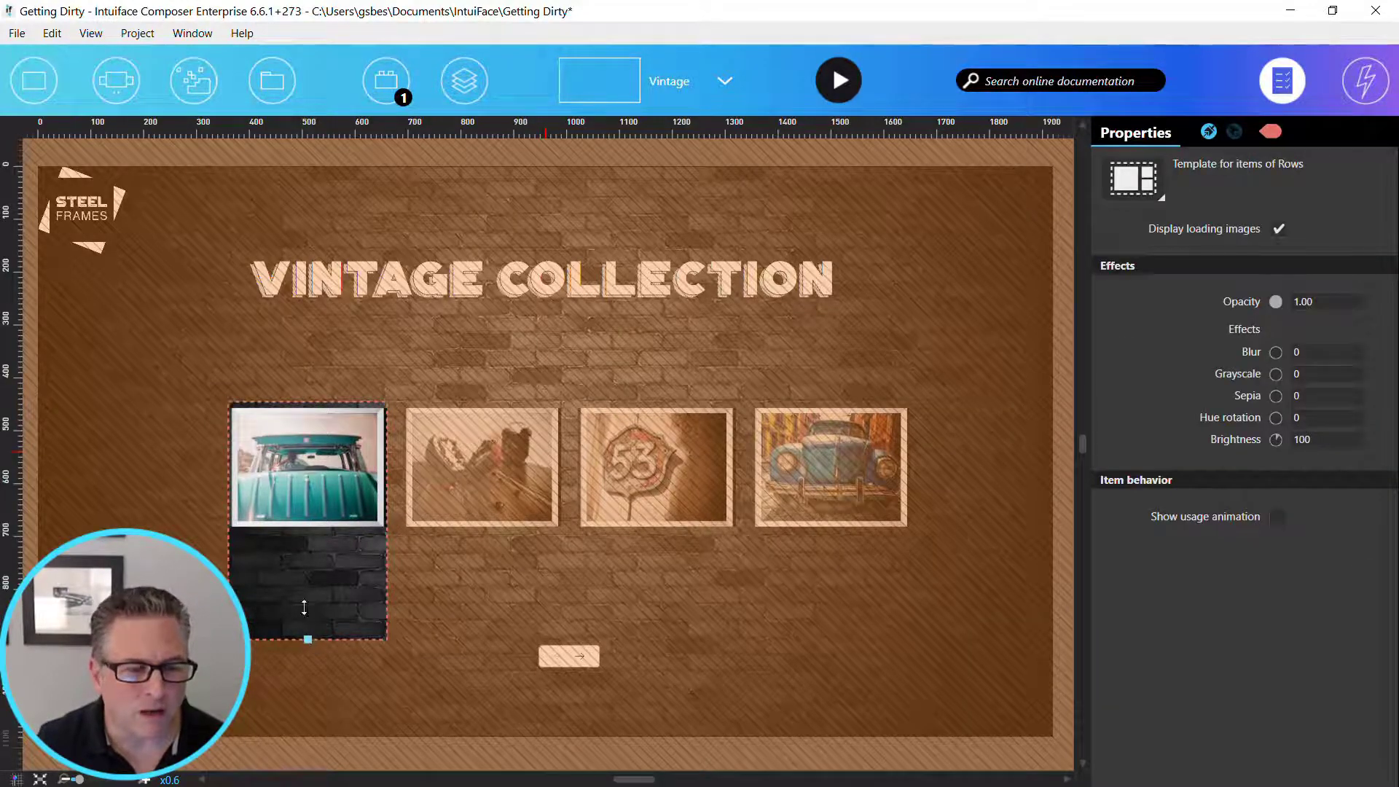
pyautogui.moveTo(307, 640); pyautogui.dragTo(299, 552)
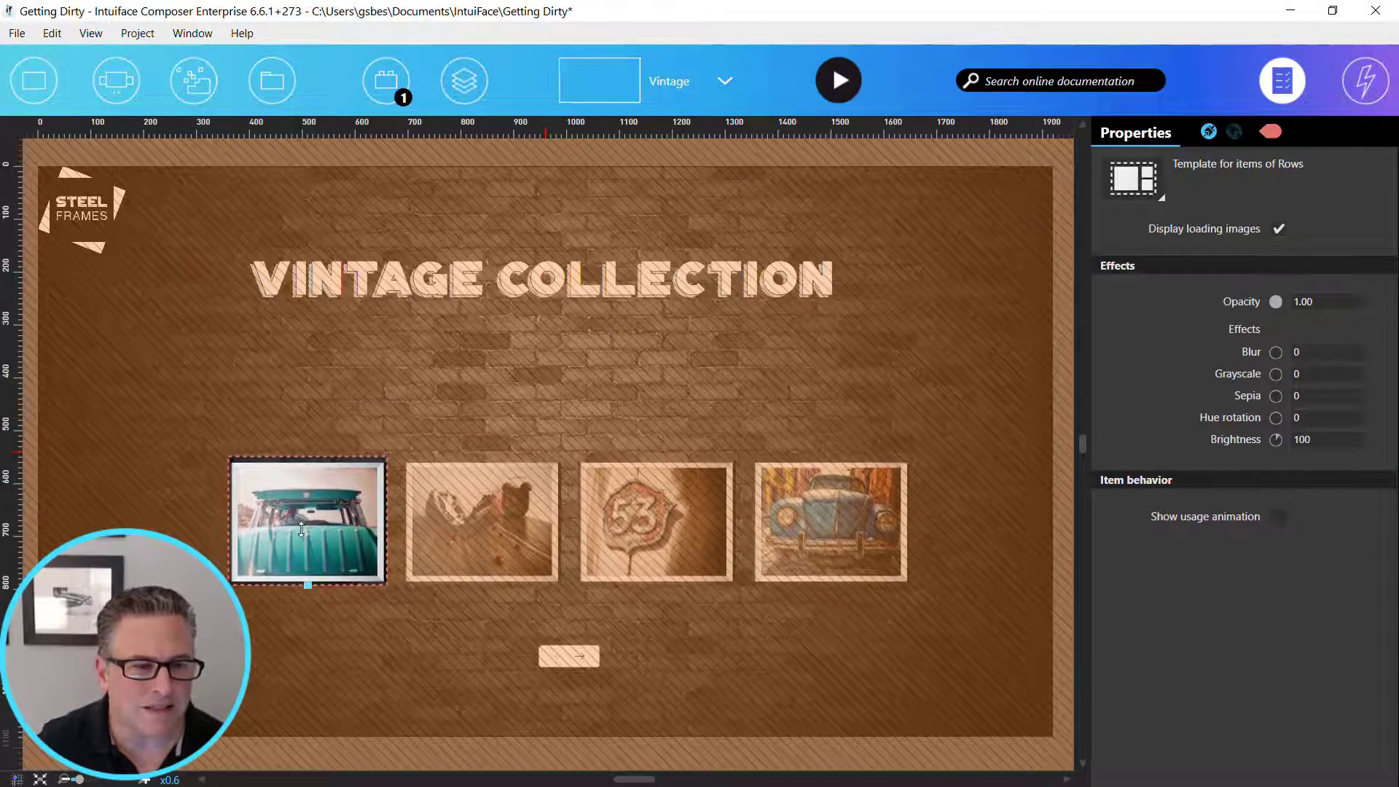
pyautogui.moveTo(308, 457); pyautogui.dragTo(309, 458)
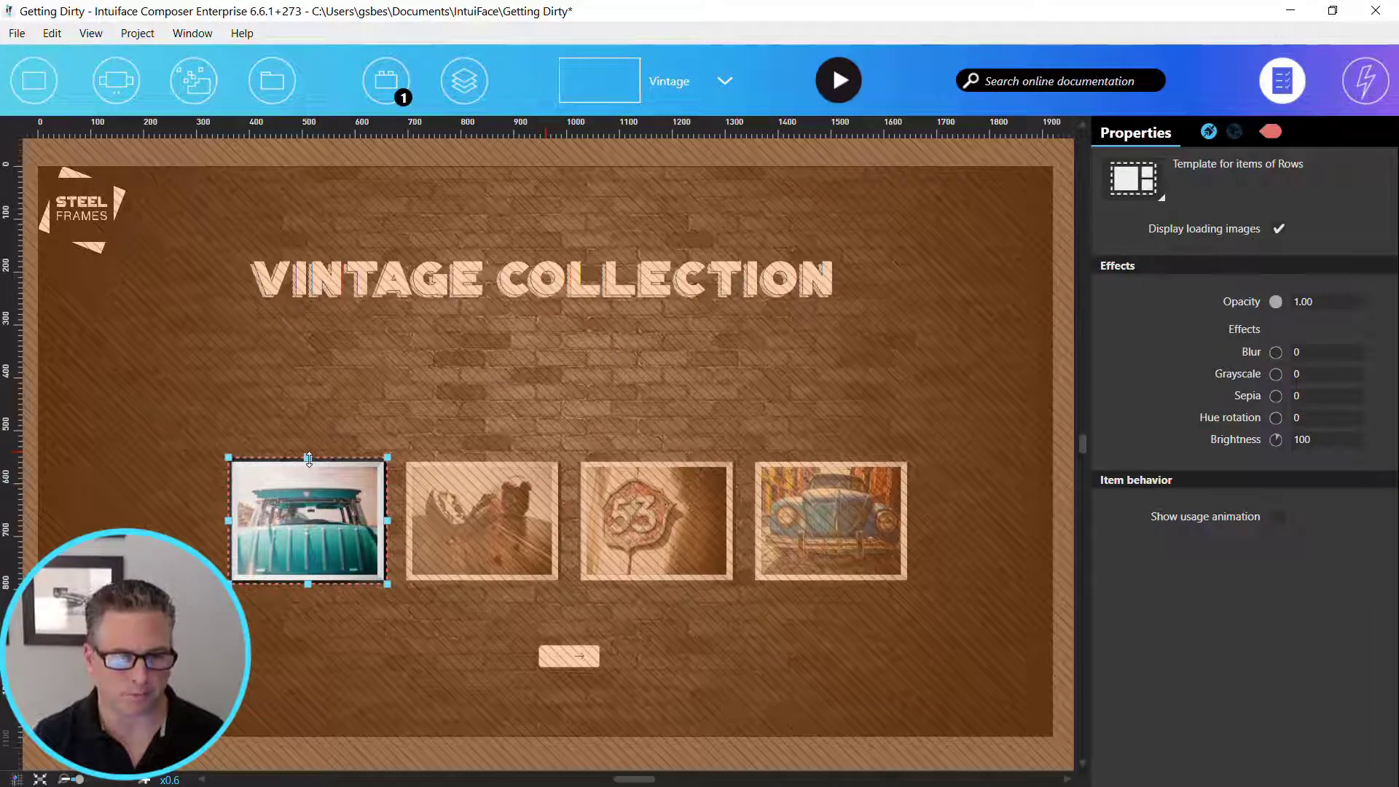
pyautogui.doubleClick(473, 375)
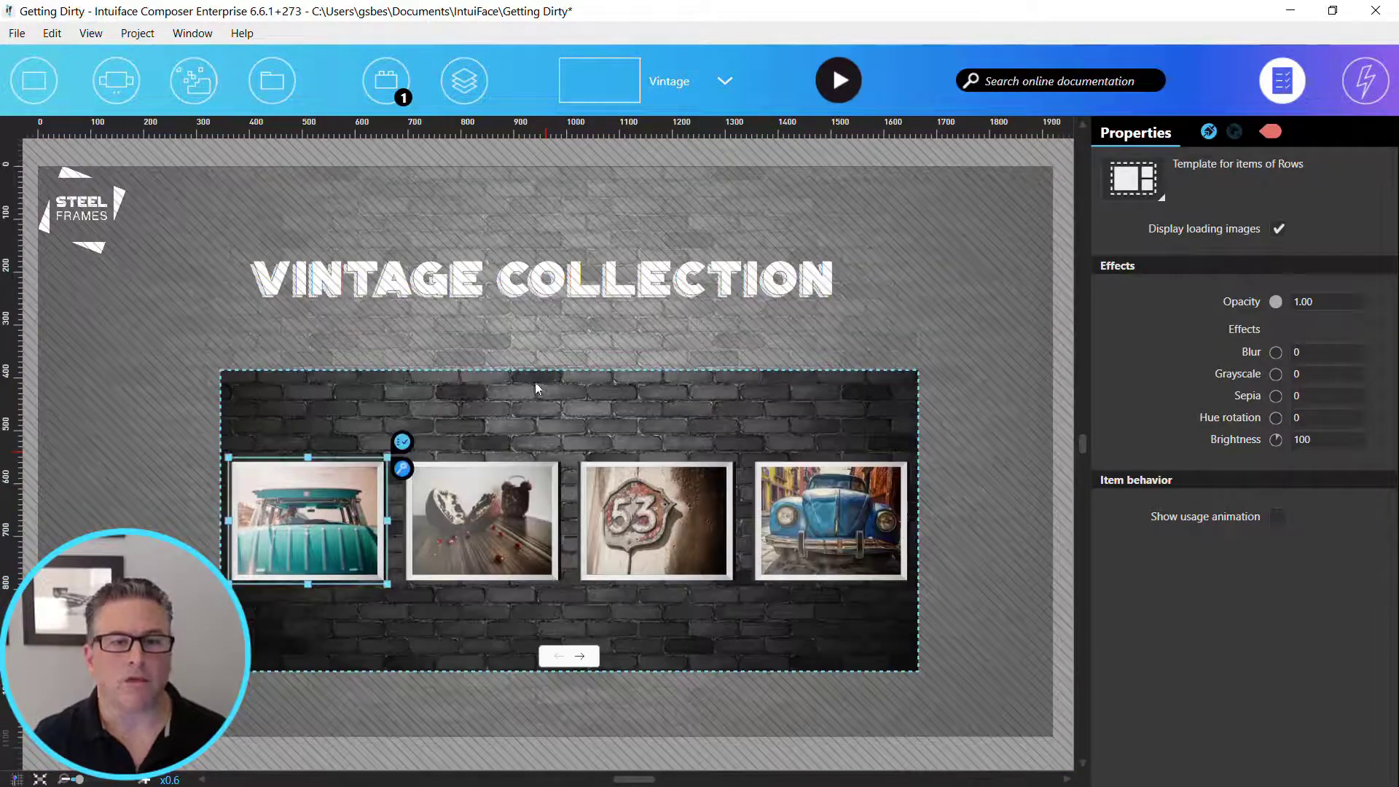
pyautogui.doubleClick(545, 309)
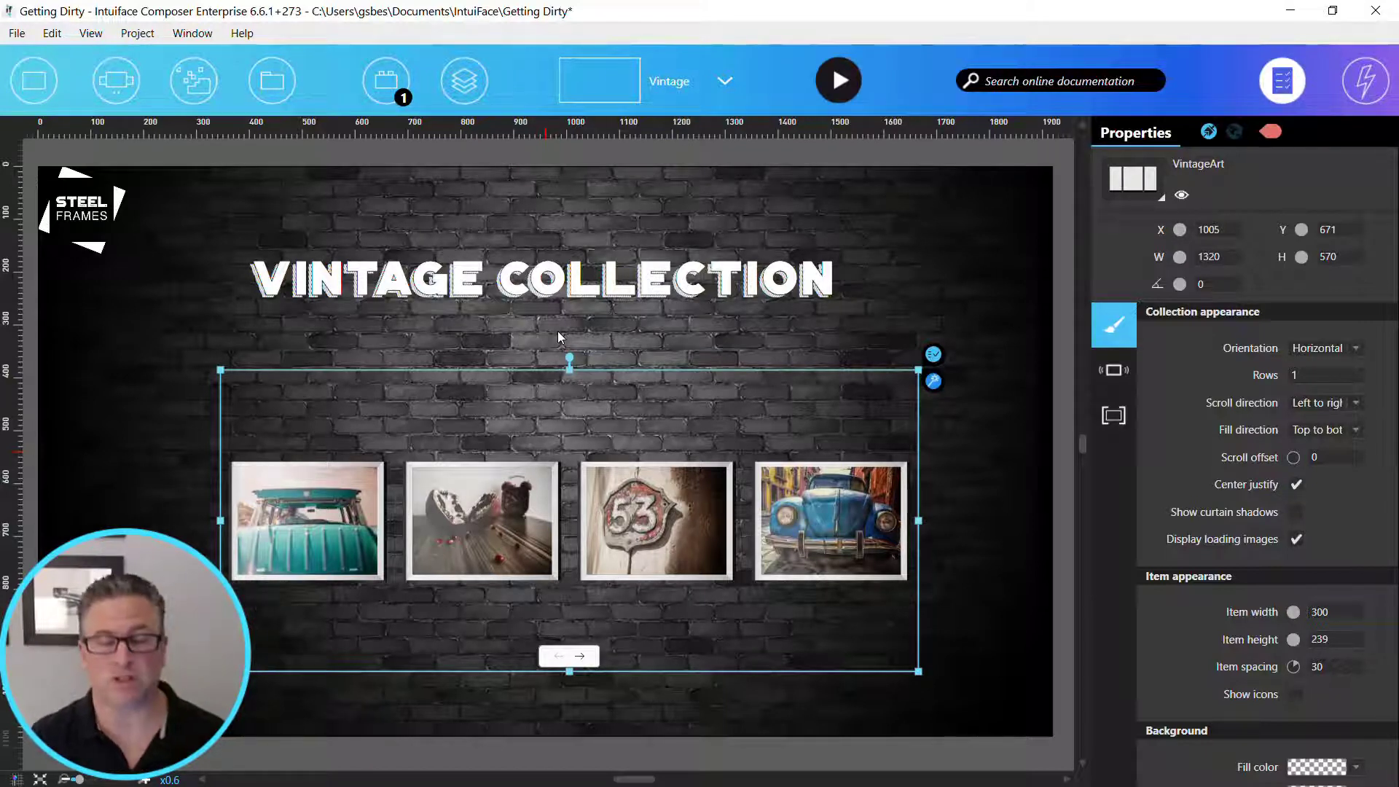
# - Change the VintageArt collection from a grid to an Asset Flow and set its index in focus to 4
pyautogui.click(1131, 191)
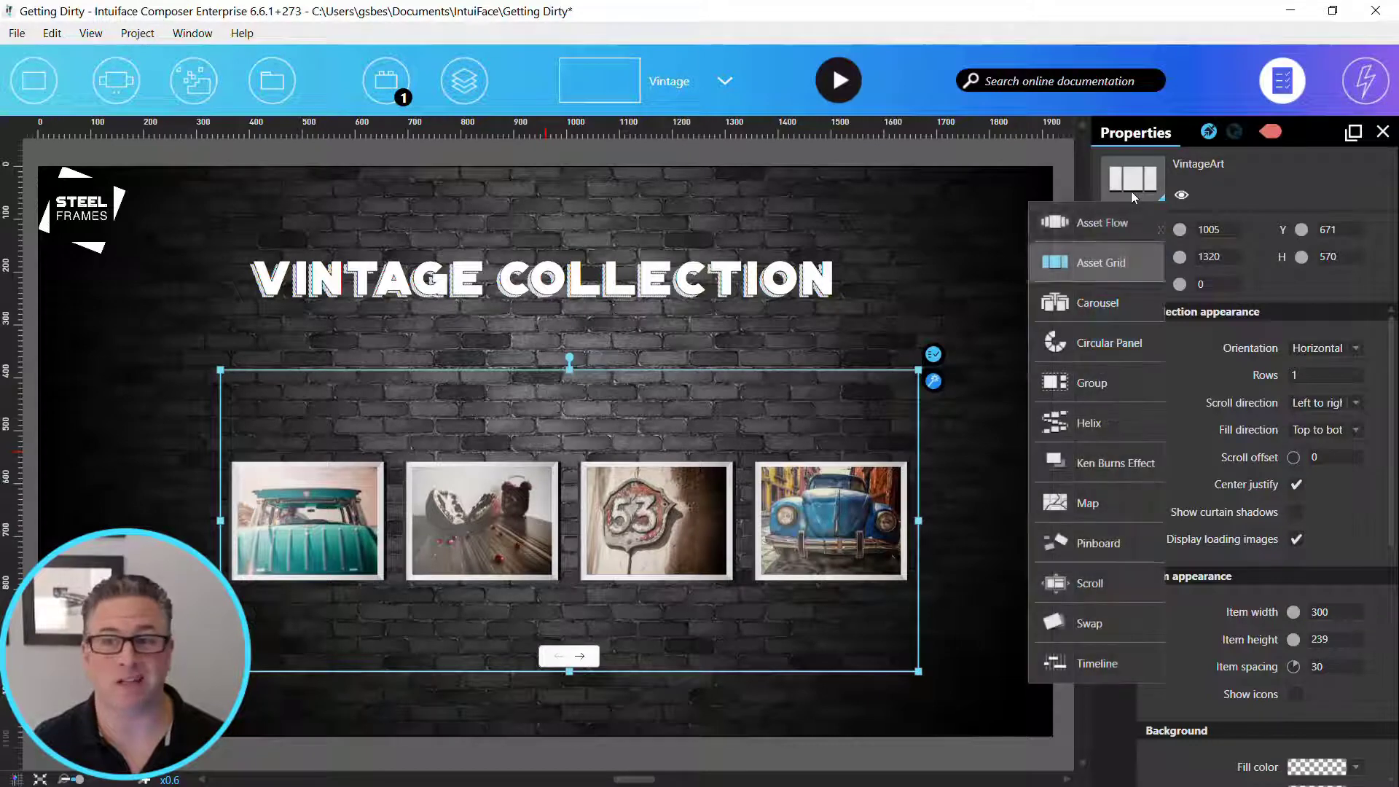
pyautogui.click(1125, 229)
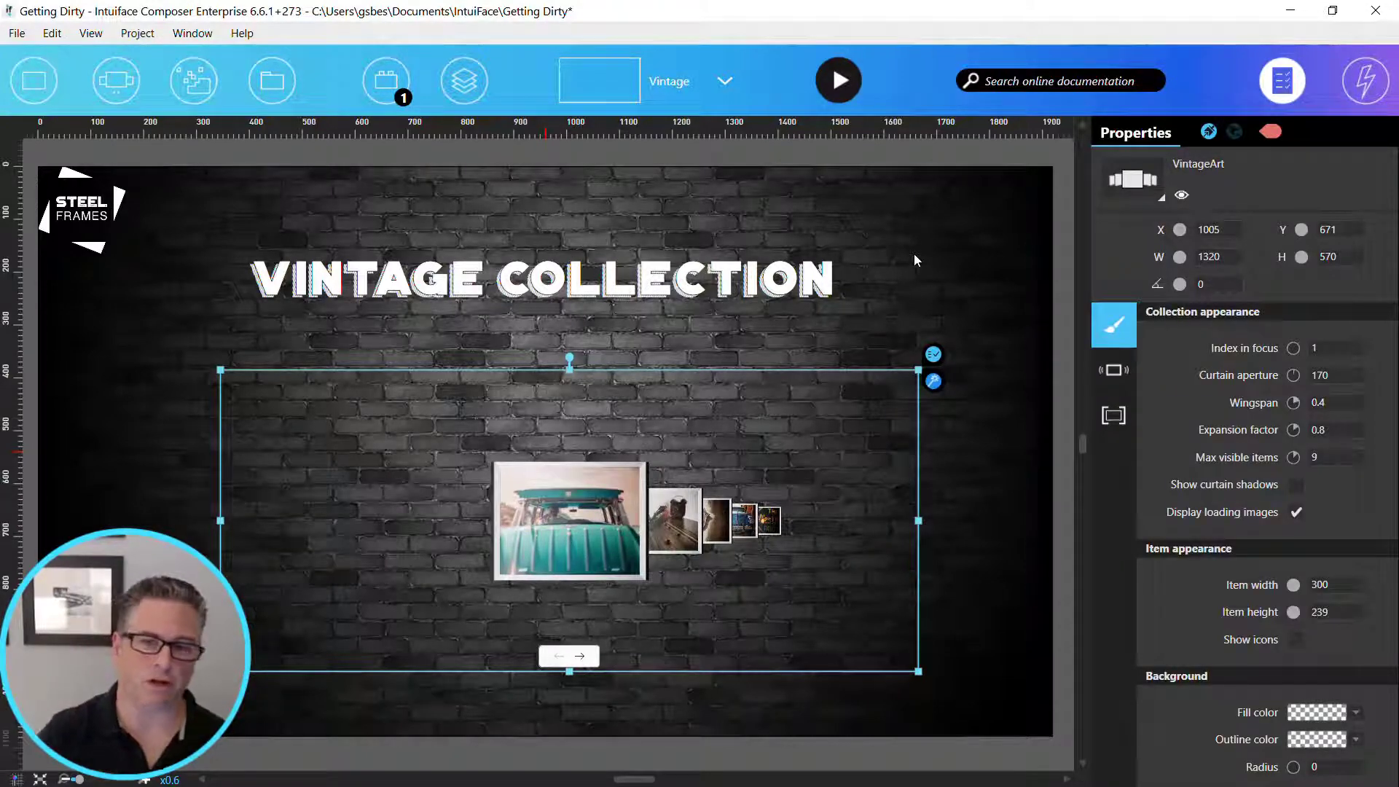
pyautogui.click(1330, 353)
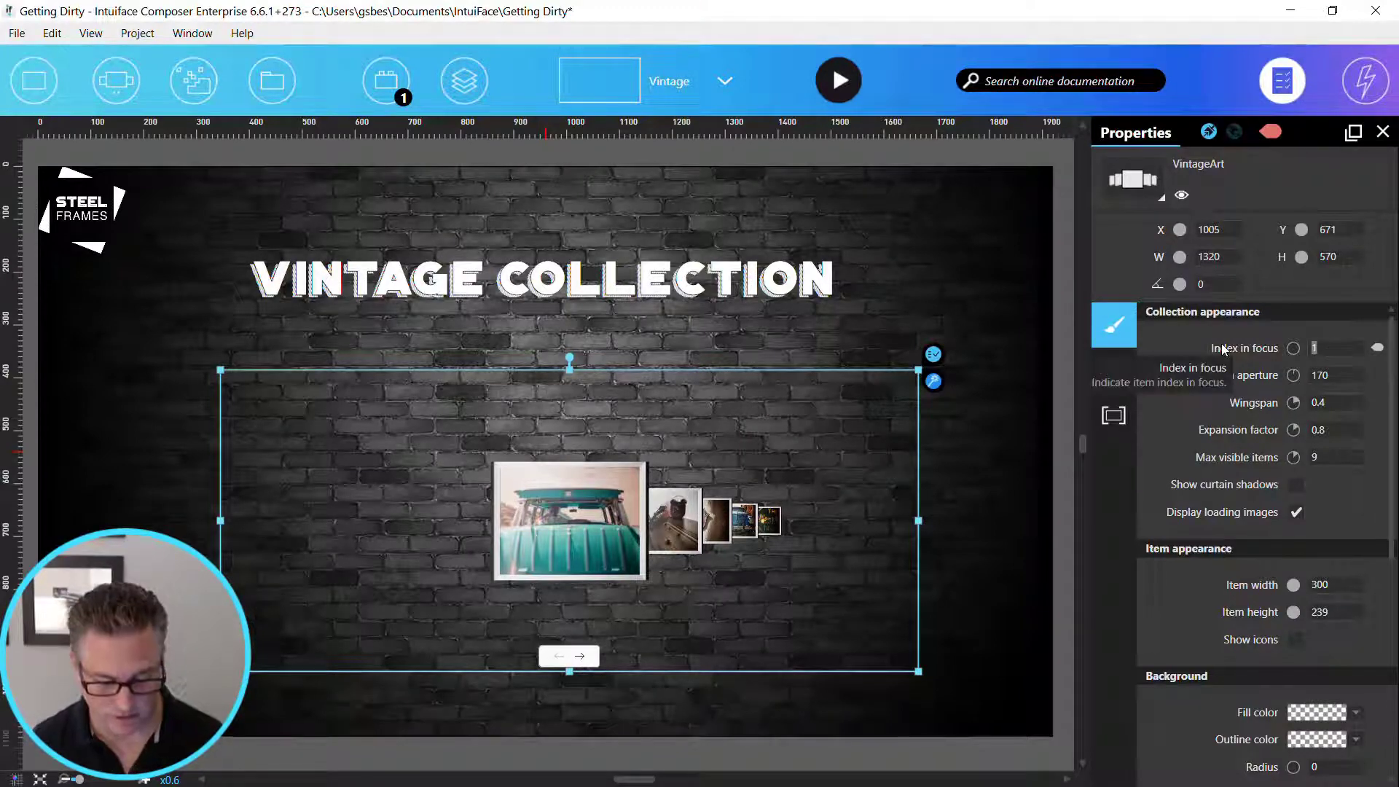
pyautogui.write('4')
pyautogui.press('Tab')
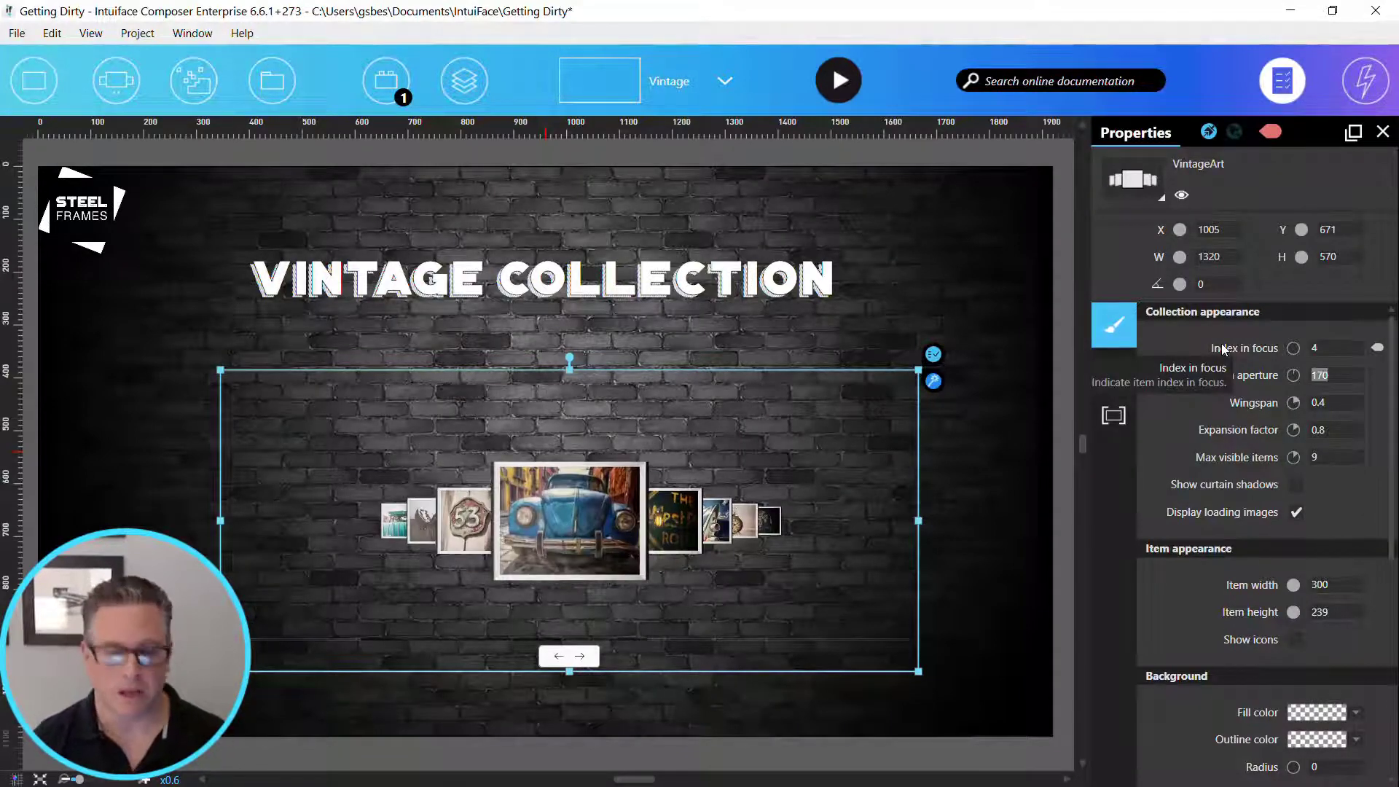
# - Set the VintageArt collection's curtain aperture to 390, wingspan to 1.0 and expansion factor to 0.9
pyautogui.write('390')
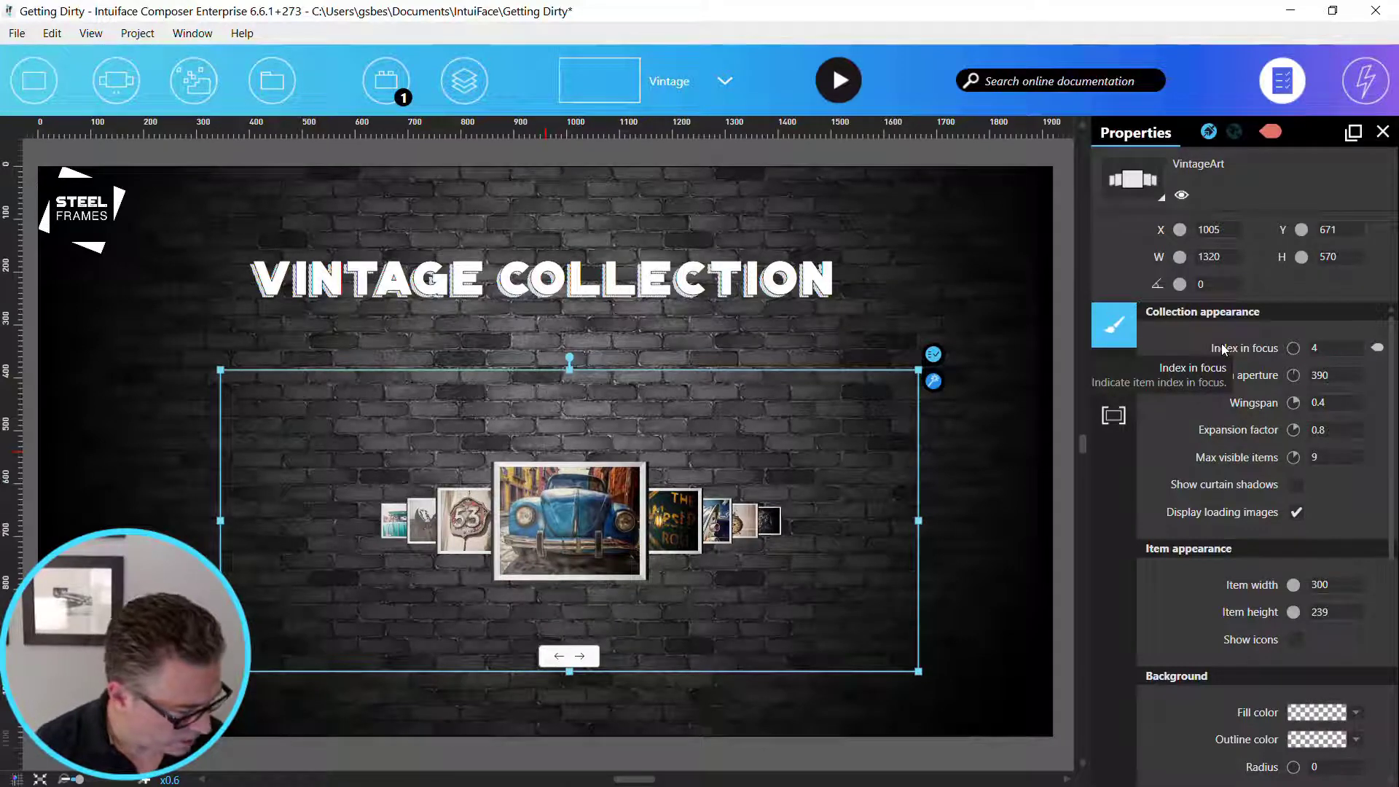
pyautogui.press('Tab')
pyautogui.write('1')
pyautogui.press('Tab')
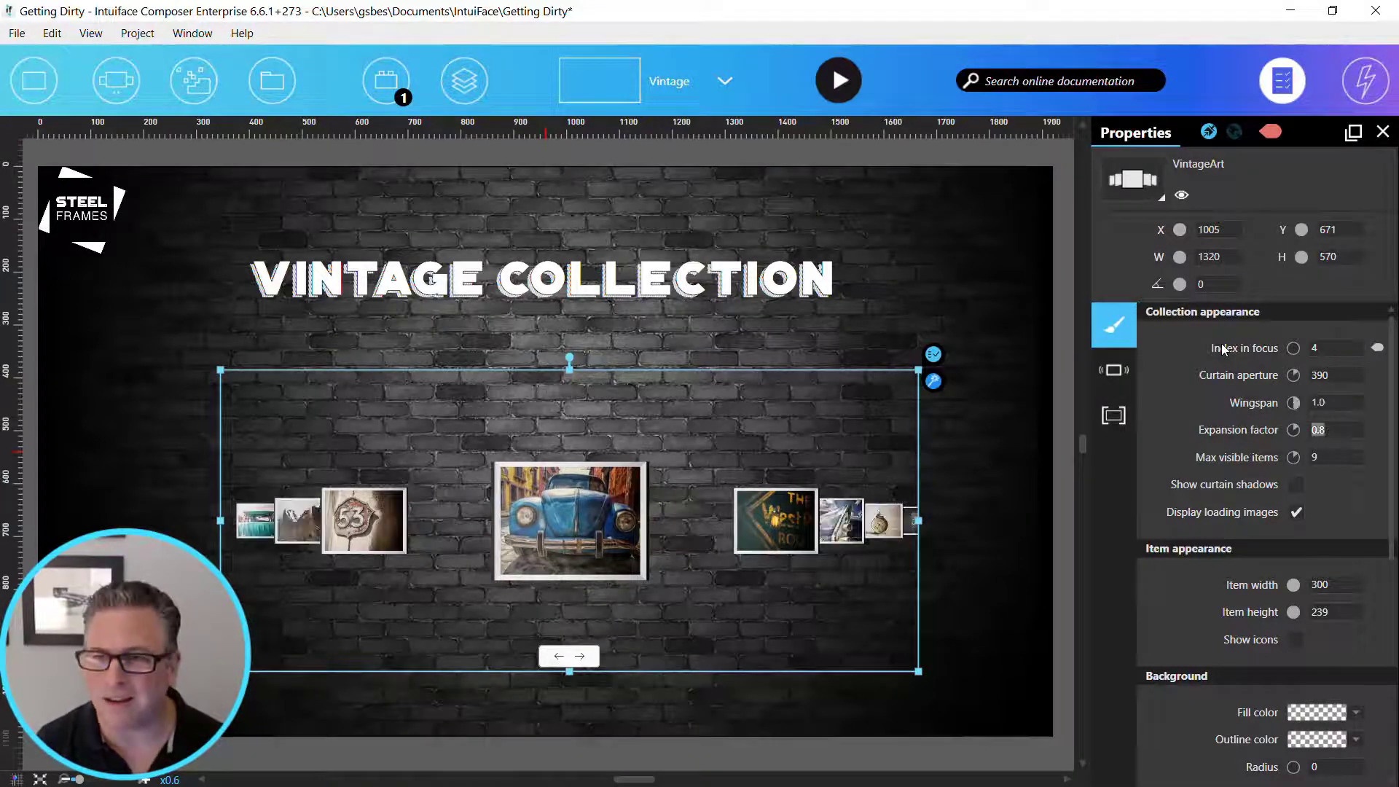
pyautogui.write('.9')
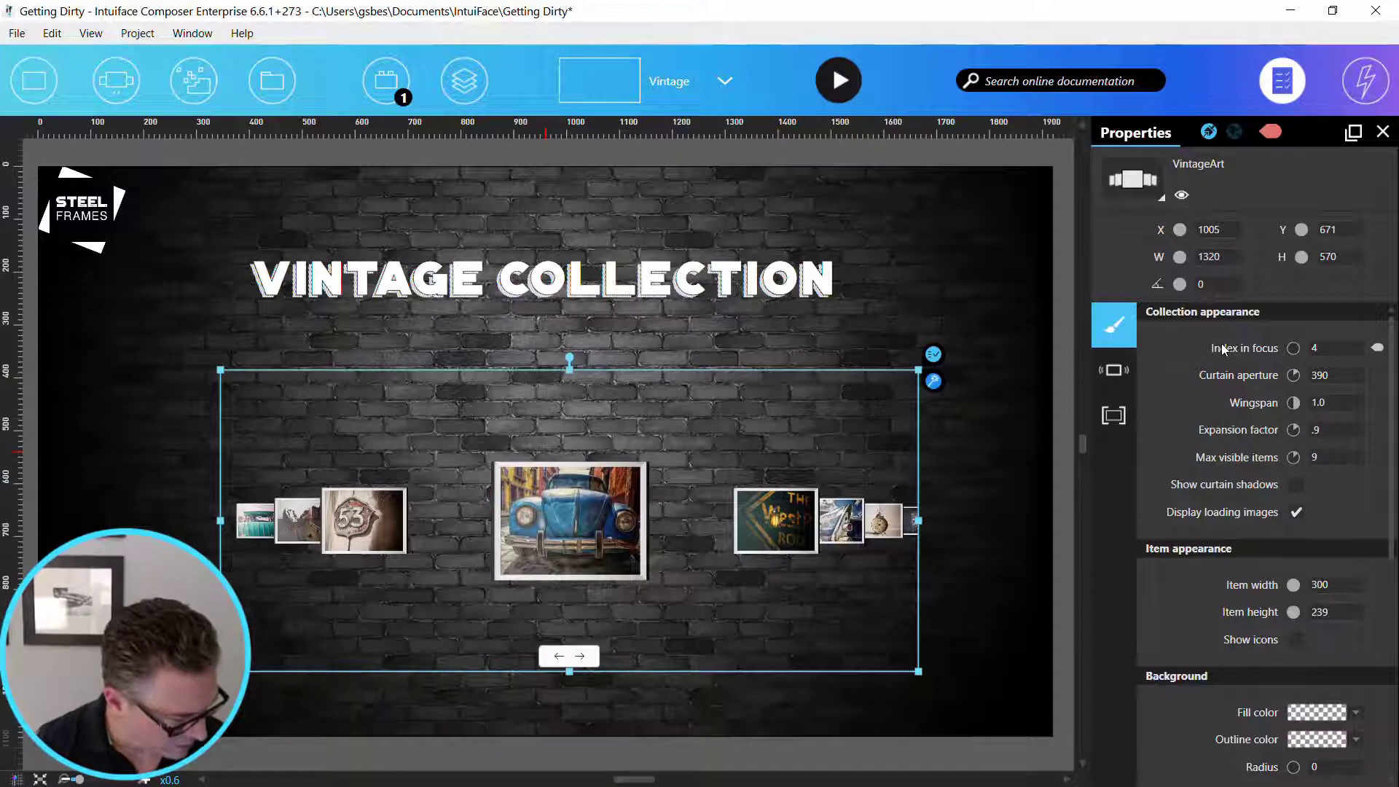
pyautogui.press('Tab')
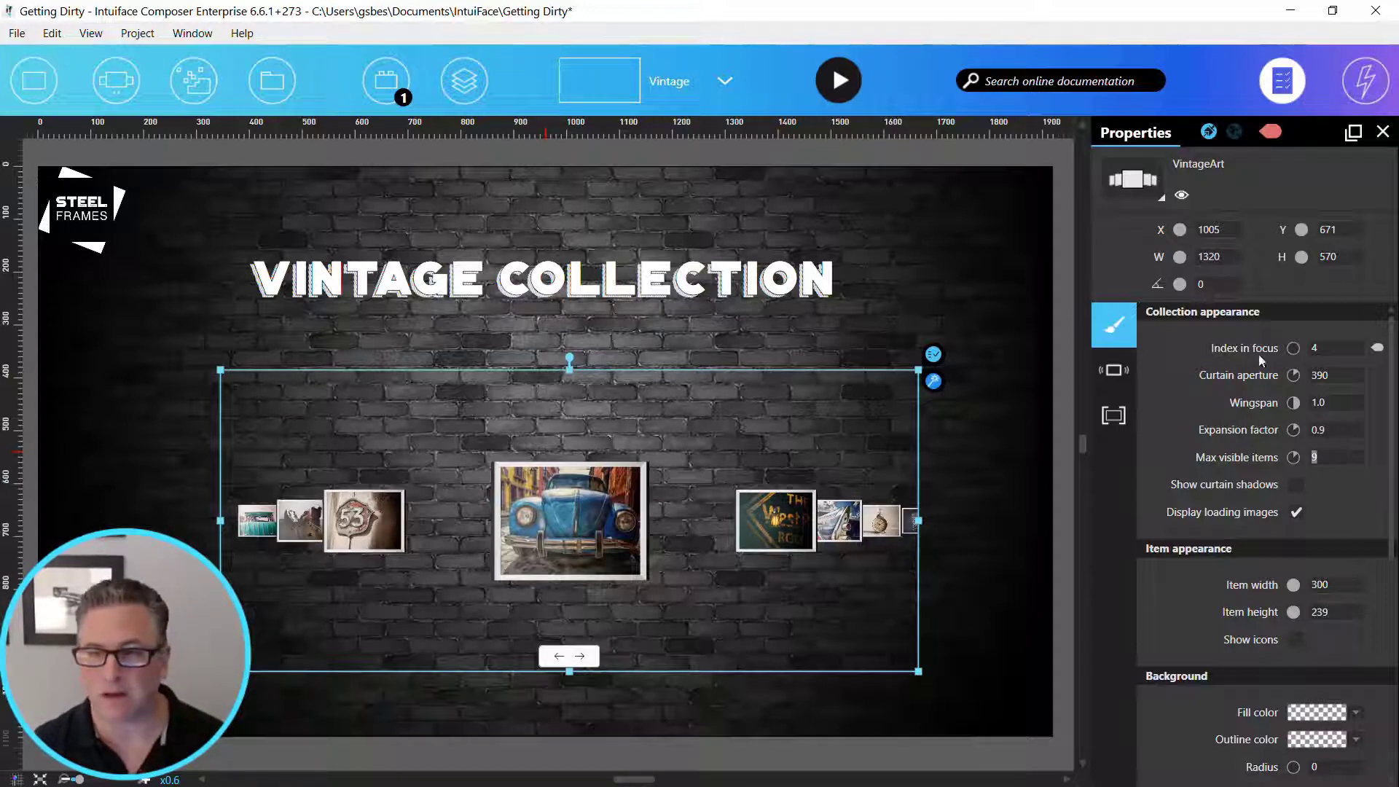
# - Set the VintageArt collection's item width to 765 and item height to 600
pyautogui.moveTo(1335, 586); pyautogui.dragTo(1290, 580)
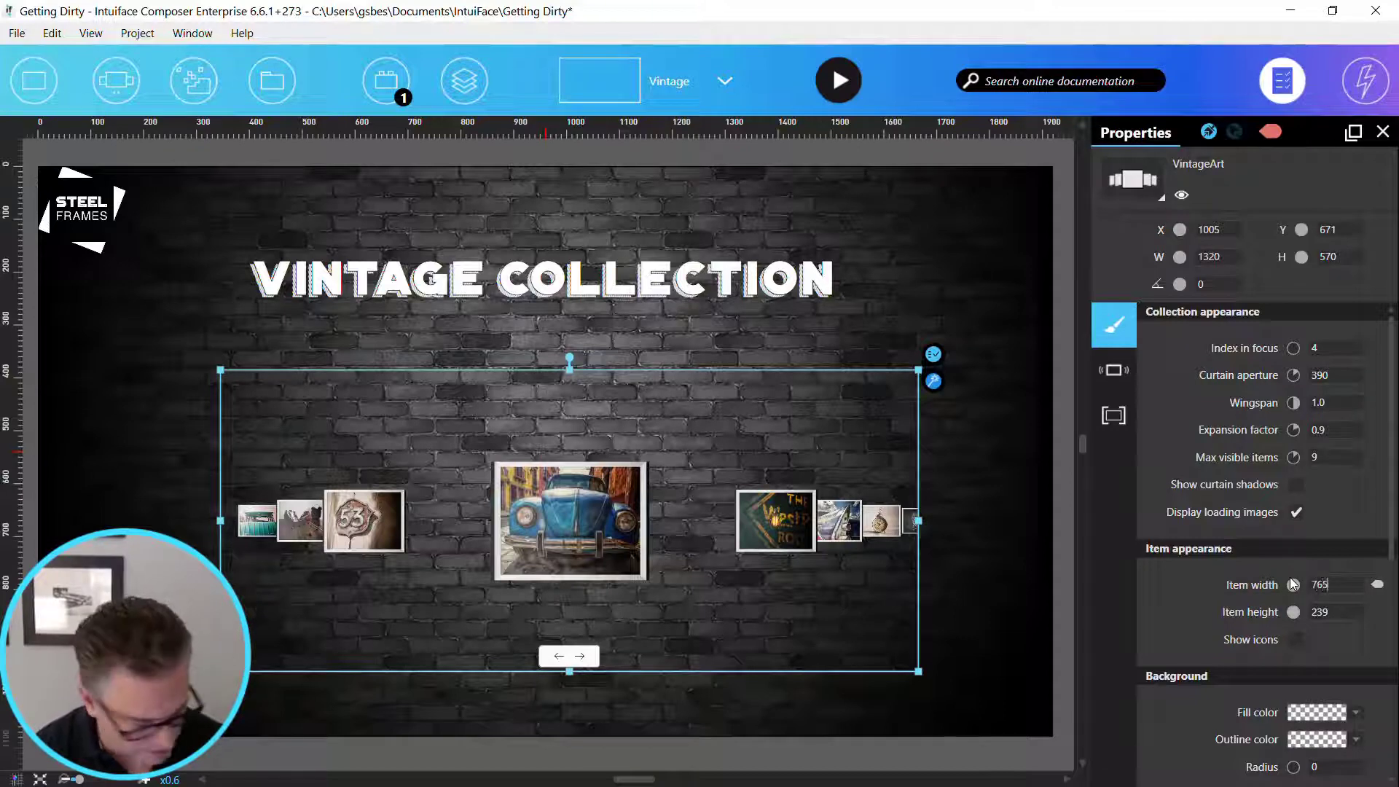
pyautogui.press('Tab')
pyautogui.write('6')
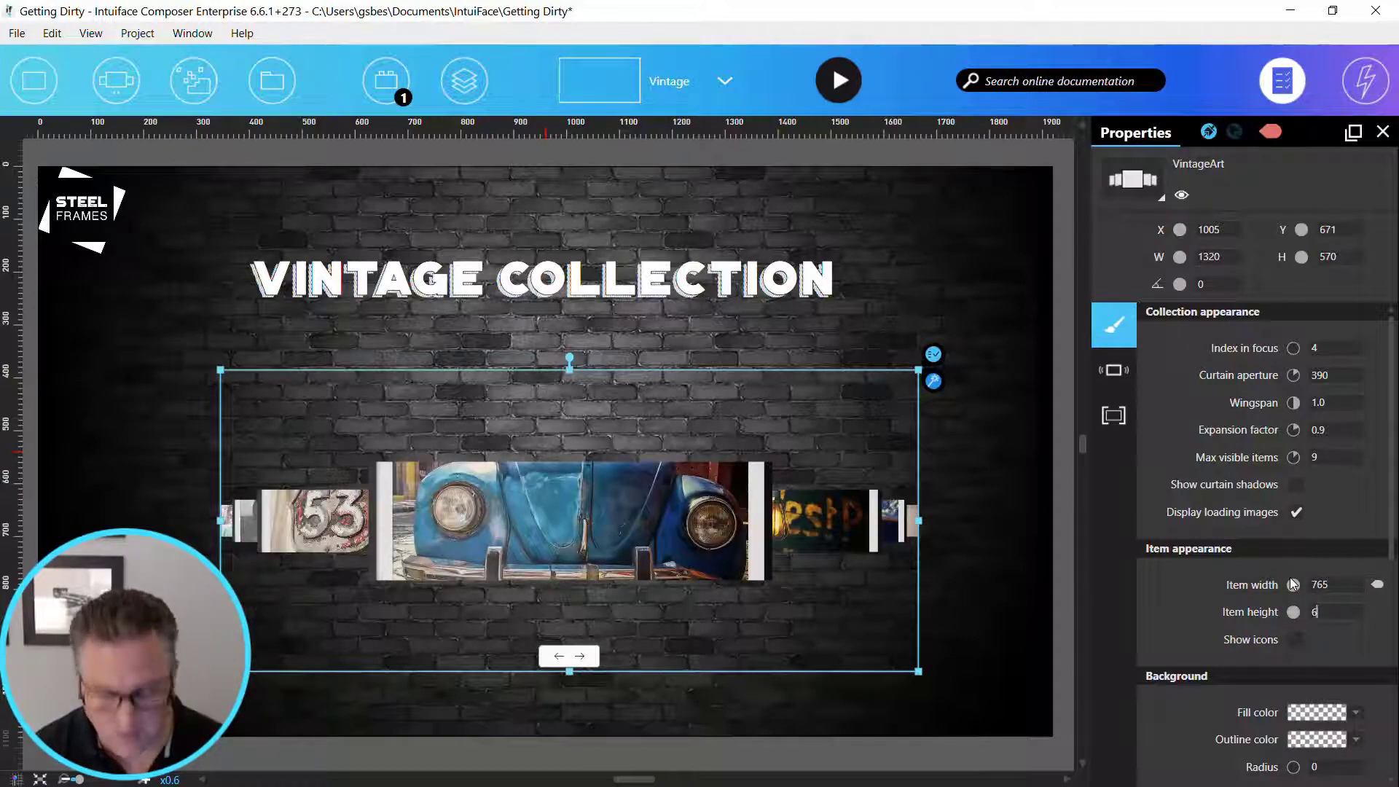
pyautogui.write('00')
pyautogui.press('Return')
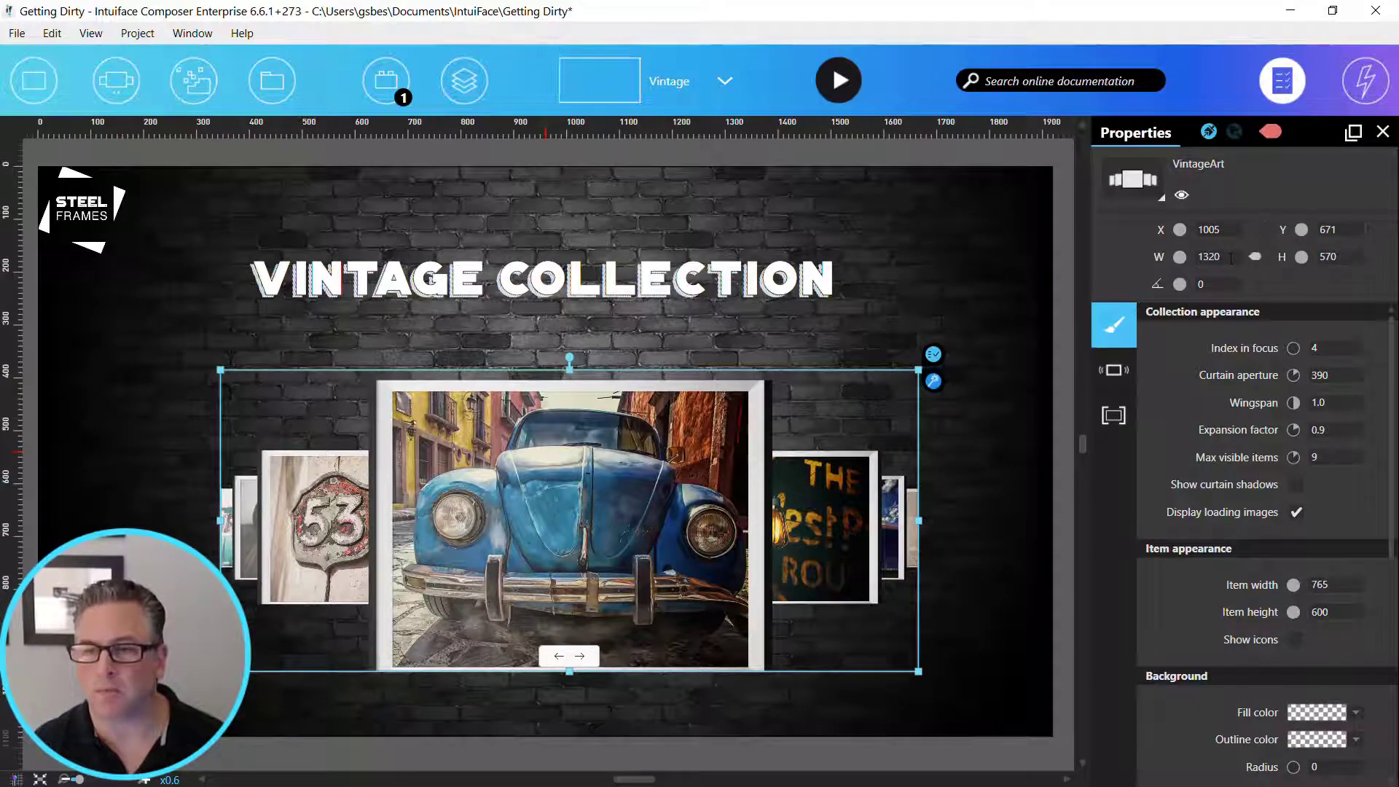
# - Resize the VintageArt collection to 1920 wide and 600 high, and center it horizontally on the scene at about X 960, Y 669
pyautogui.moveTo(1226, 257); pyautogui.dragTo(1114, 267)
pyautogui.write('1920')
pyautogui.press('Tab')
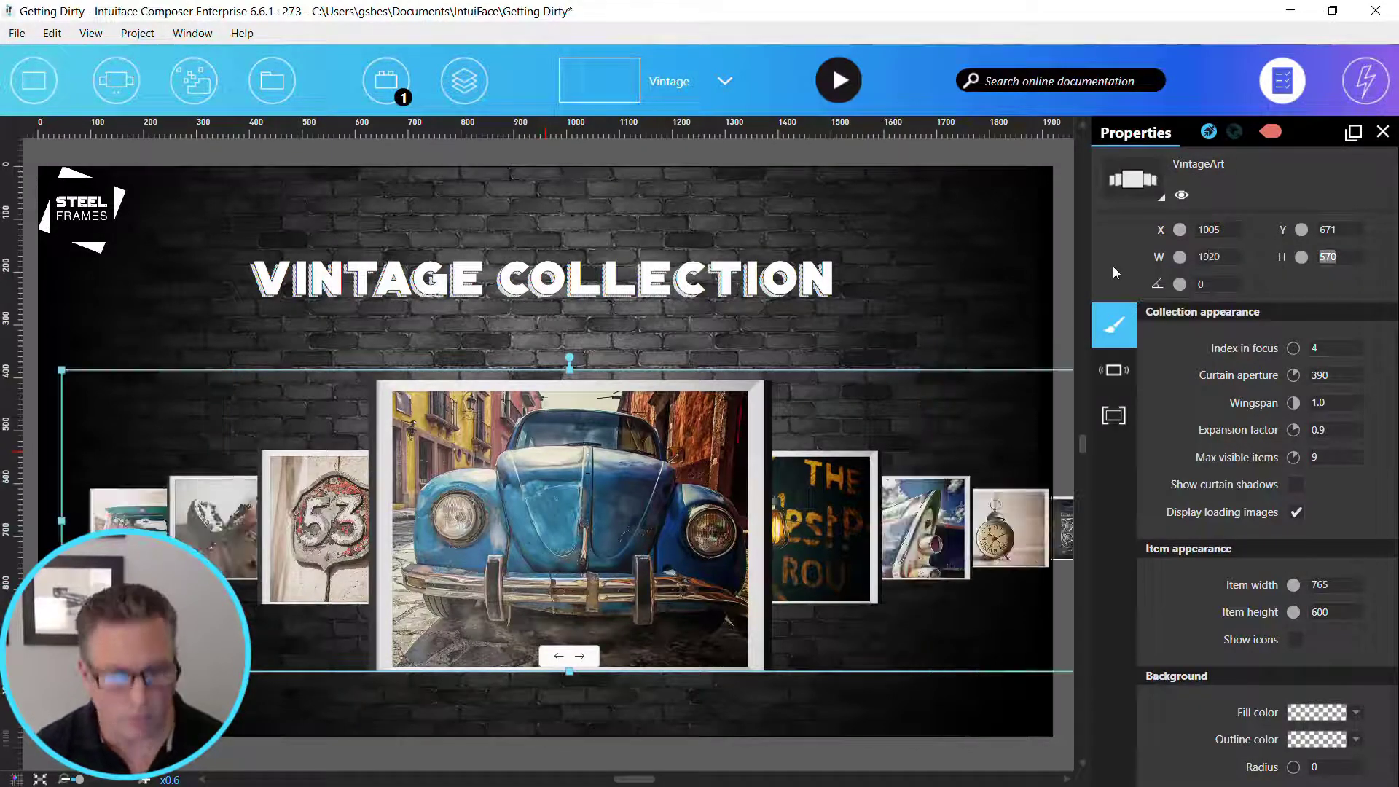
pyautogui.moveTo(569, 671)
pyautogui.mouseDown()
pyautogui.moveTo(568, 701)
pyautogui.moveTo(569, 688)
pyautogui.mouseUp()
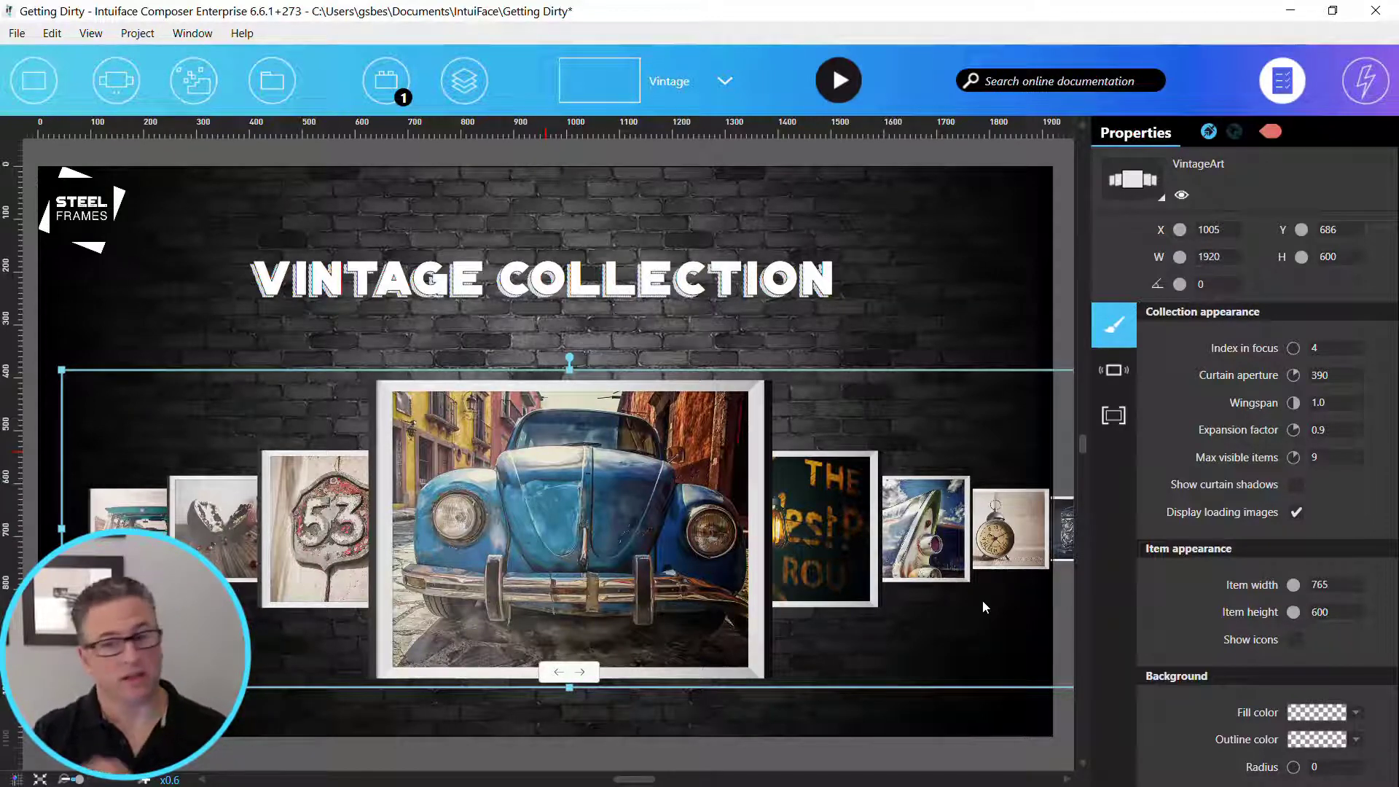
pyautogui.moveTo(1050, 666)
pyautogui.mouseDown()
pyautogui.moveTo(1029, 669)
pyautogui.moveTo(1035, 655)
pyautogui.mouseUp()
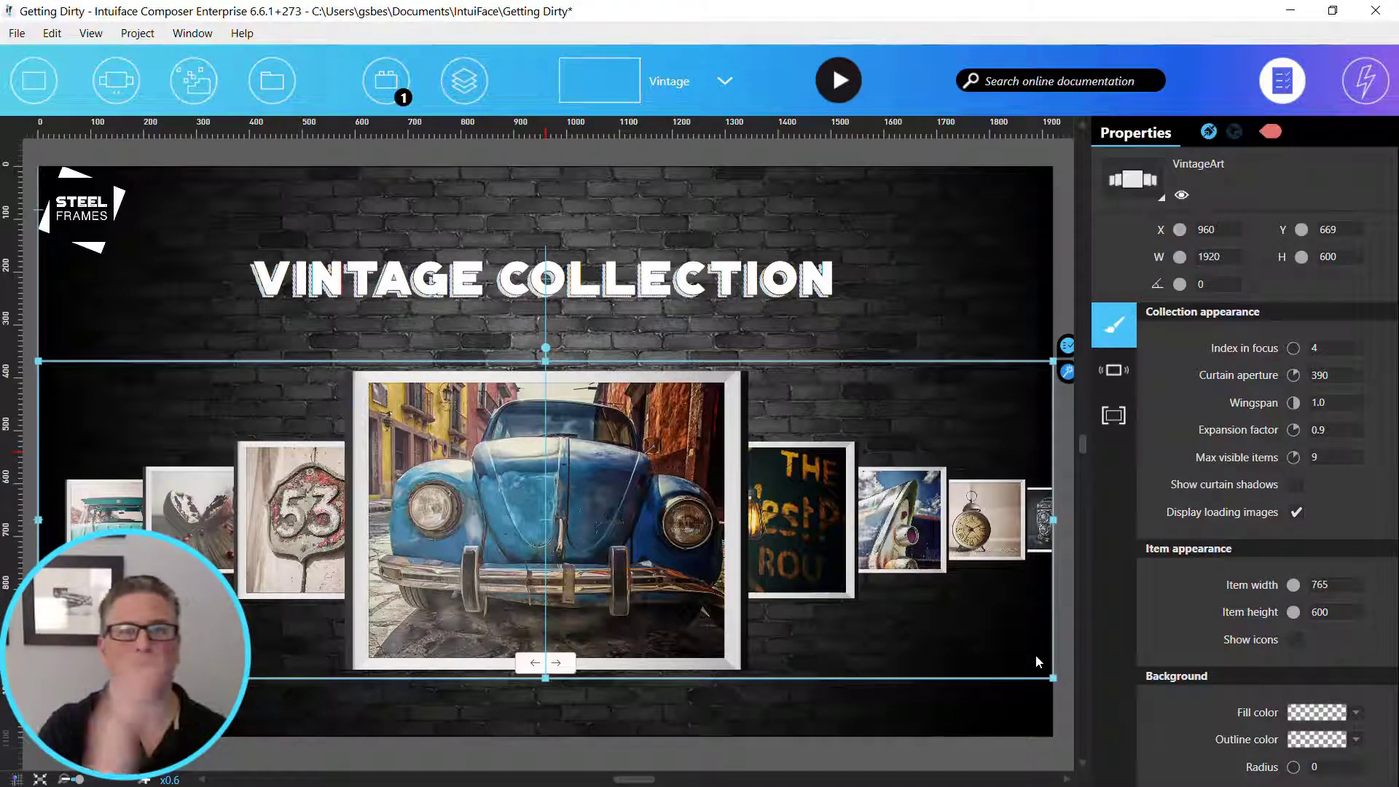
# - Enable autoscroll for the VintageArt collection with a delay of 5 after scene entry and 5 after interaction
pyautogui.click(1112, 370)
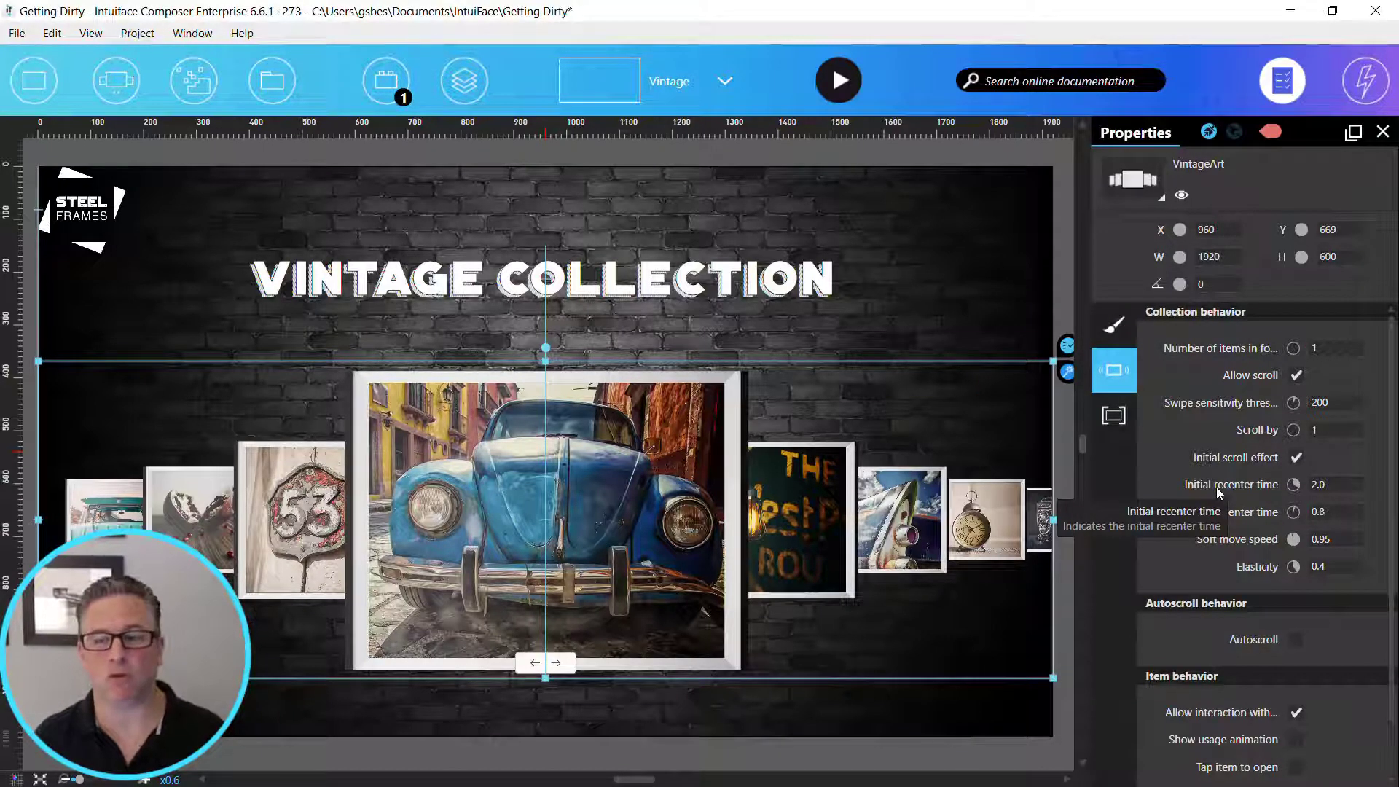
pyautogui.scroll(-2, 1217, 487)
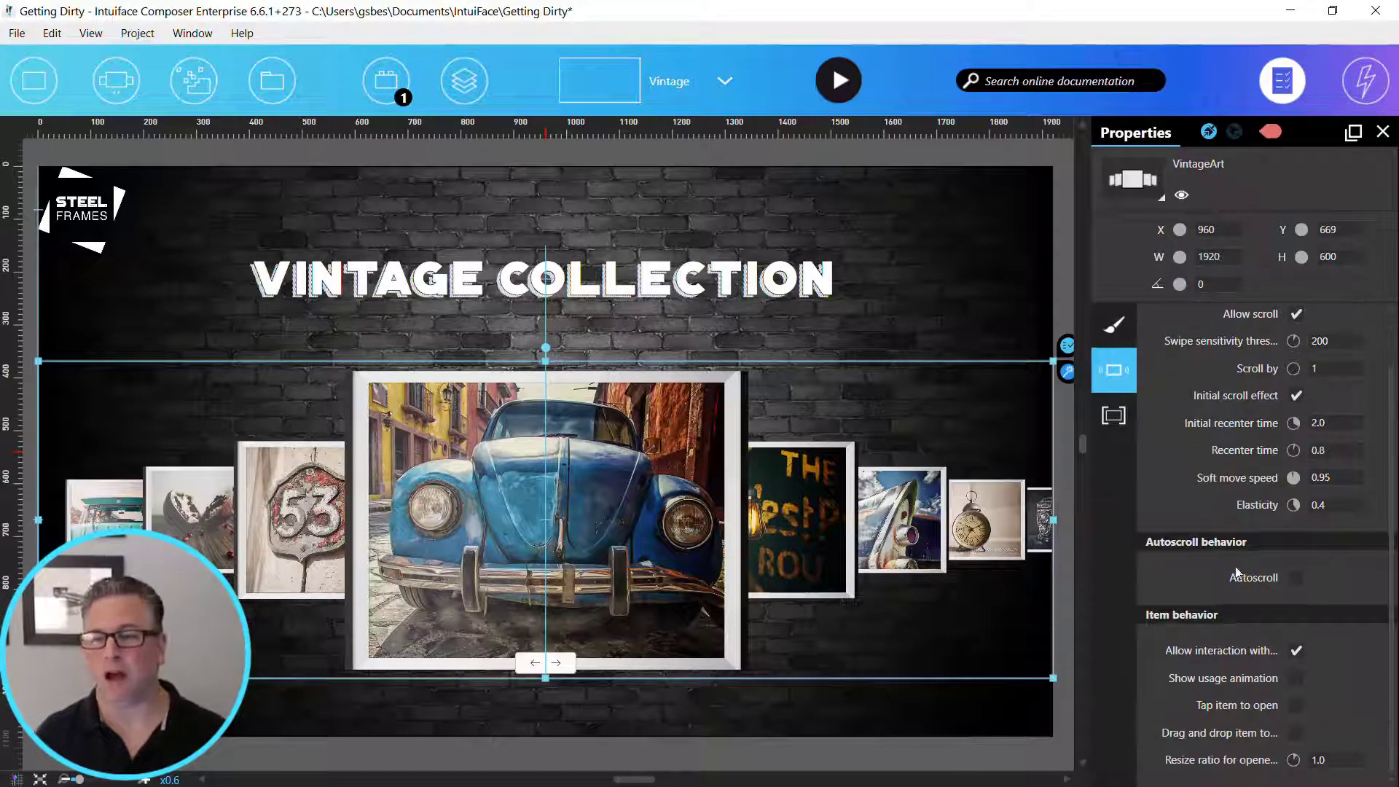
pyautogui.click(1295, 578)
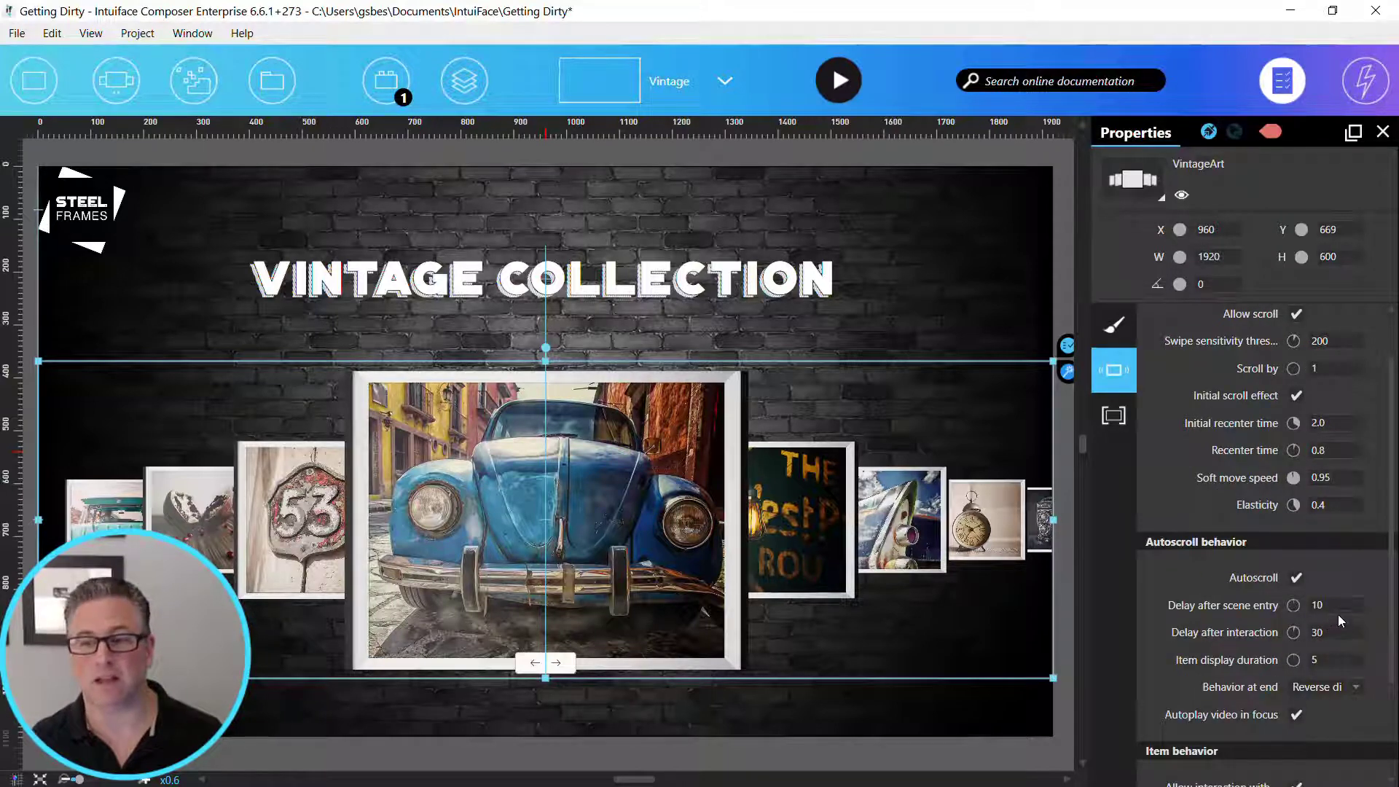
pyautogui.moveTo(1341, 606); pyautogui.dragTo(1270, 607)
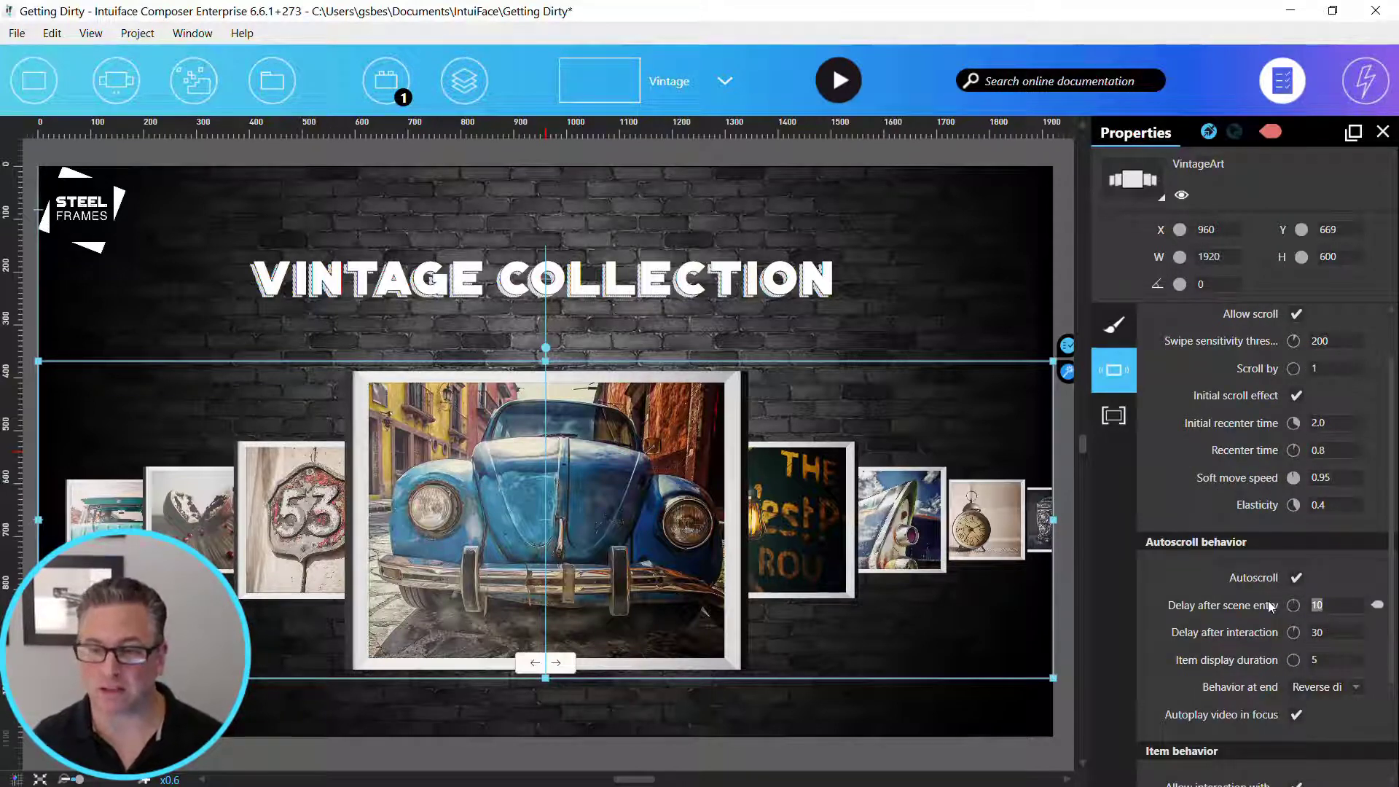
pyautogui.write('5')
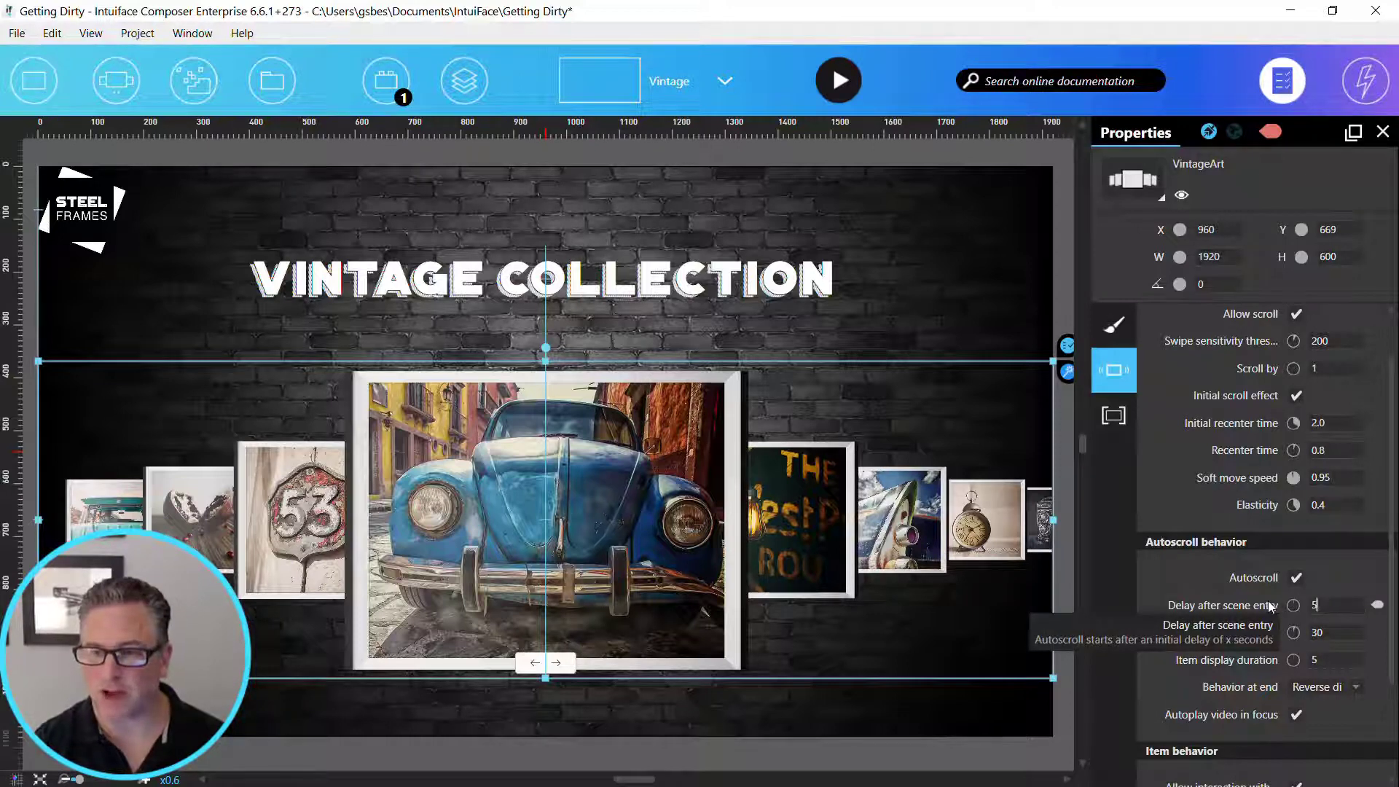
pyautogui.press('Tab')
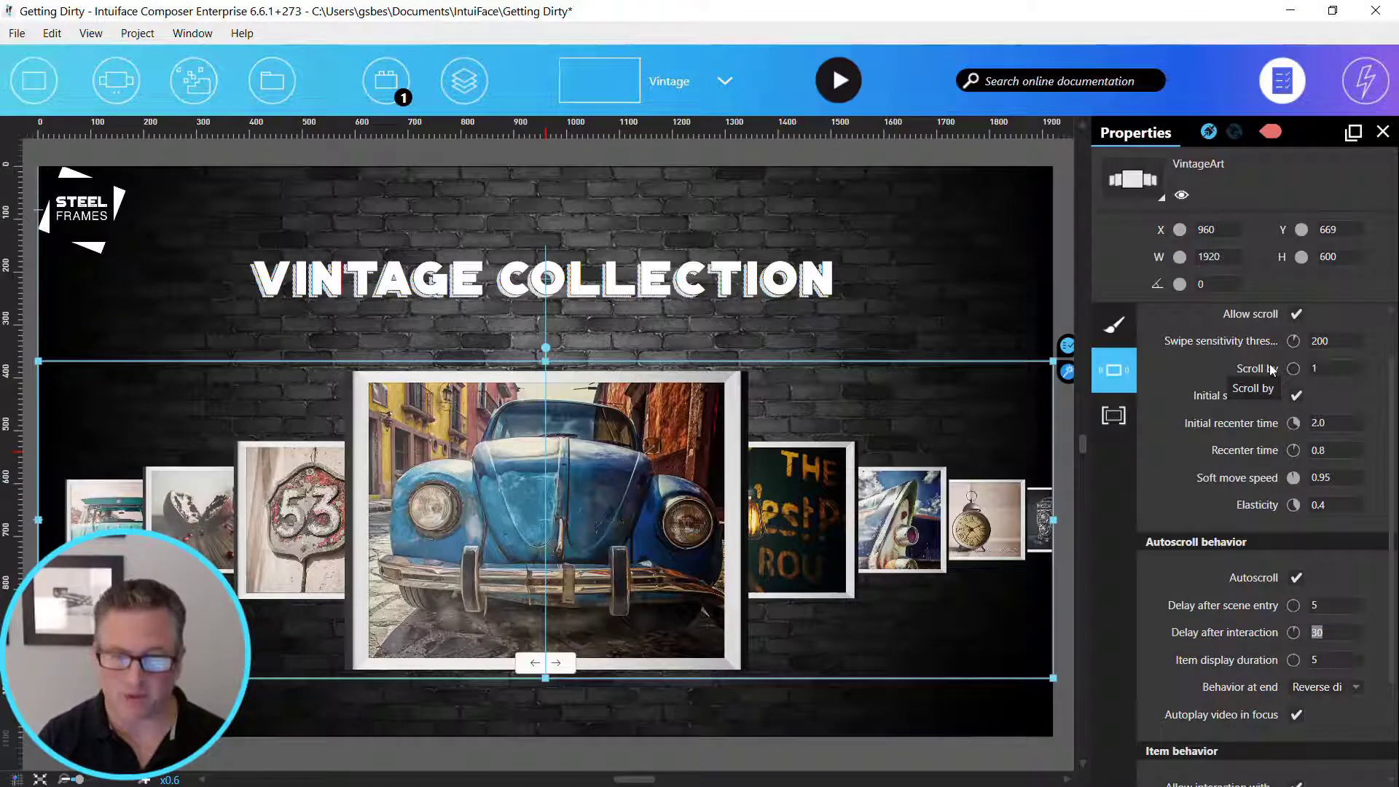
pyautogui.write('5')
pyautogui.press('Tab')
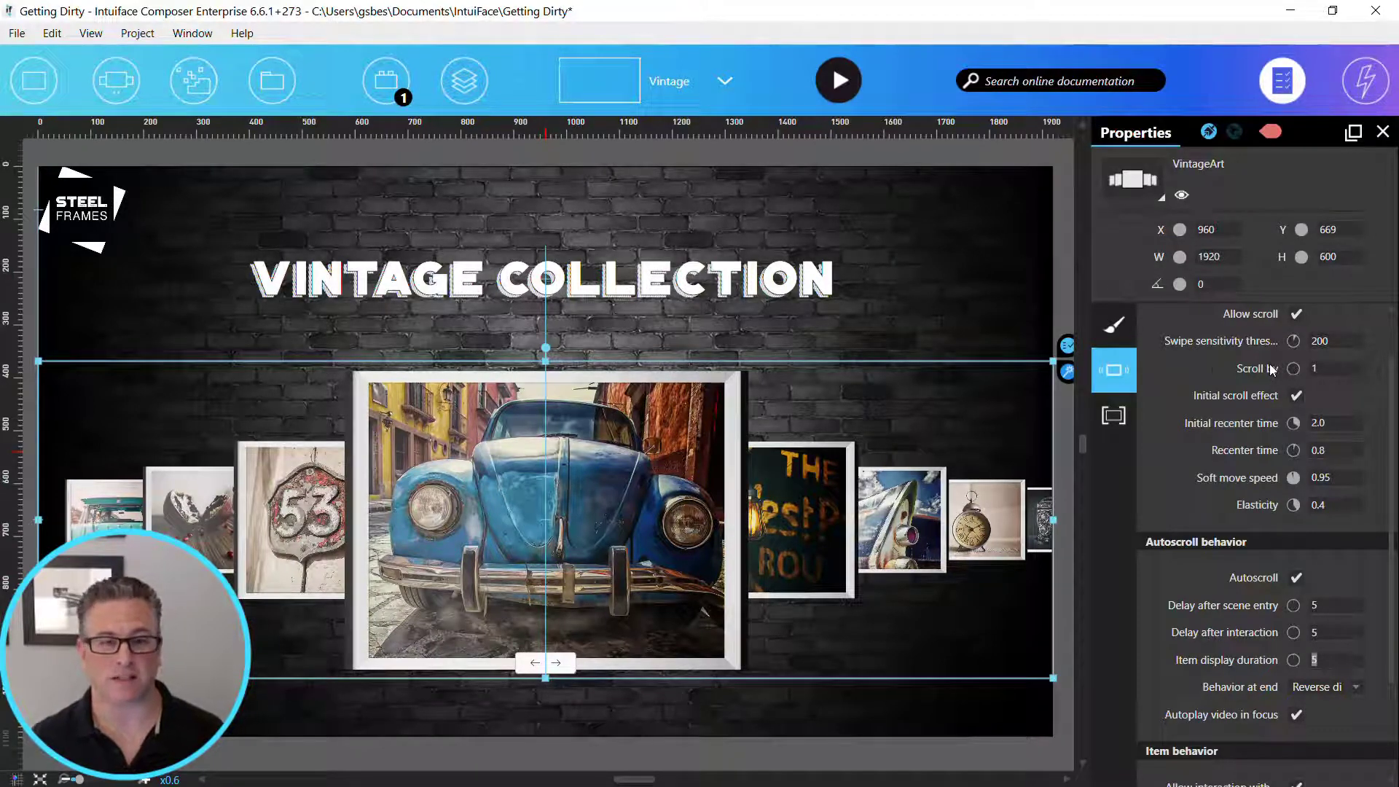
# - Inspect the triggers and actions assigned to the Steel Frames logo on the Vintage scene
pyautogui.click(206, 260)
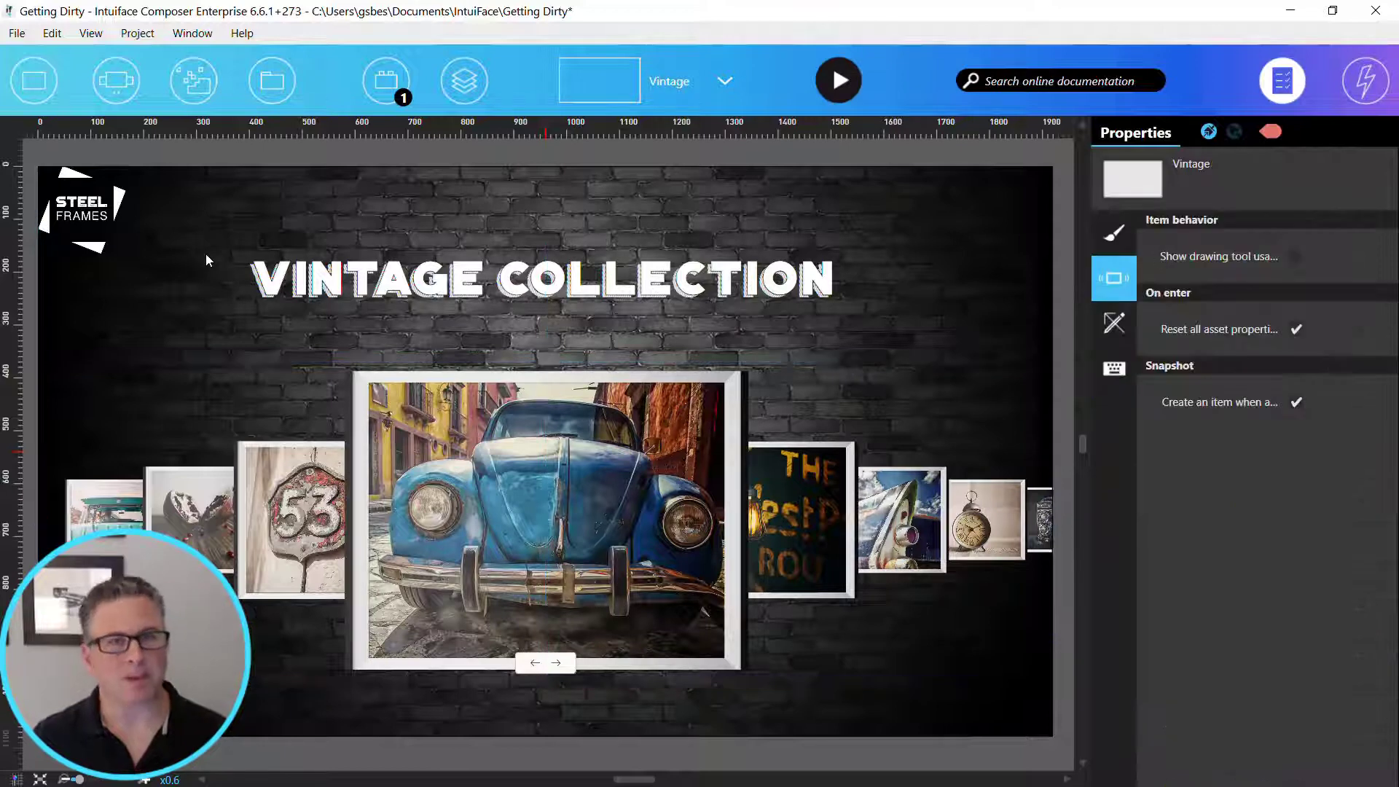
pyautogui.click(93, 229)
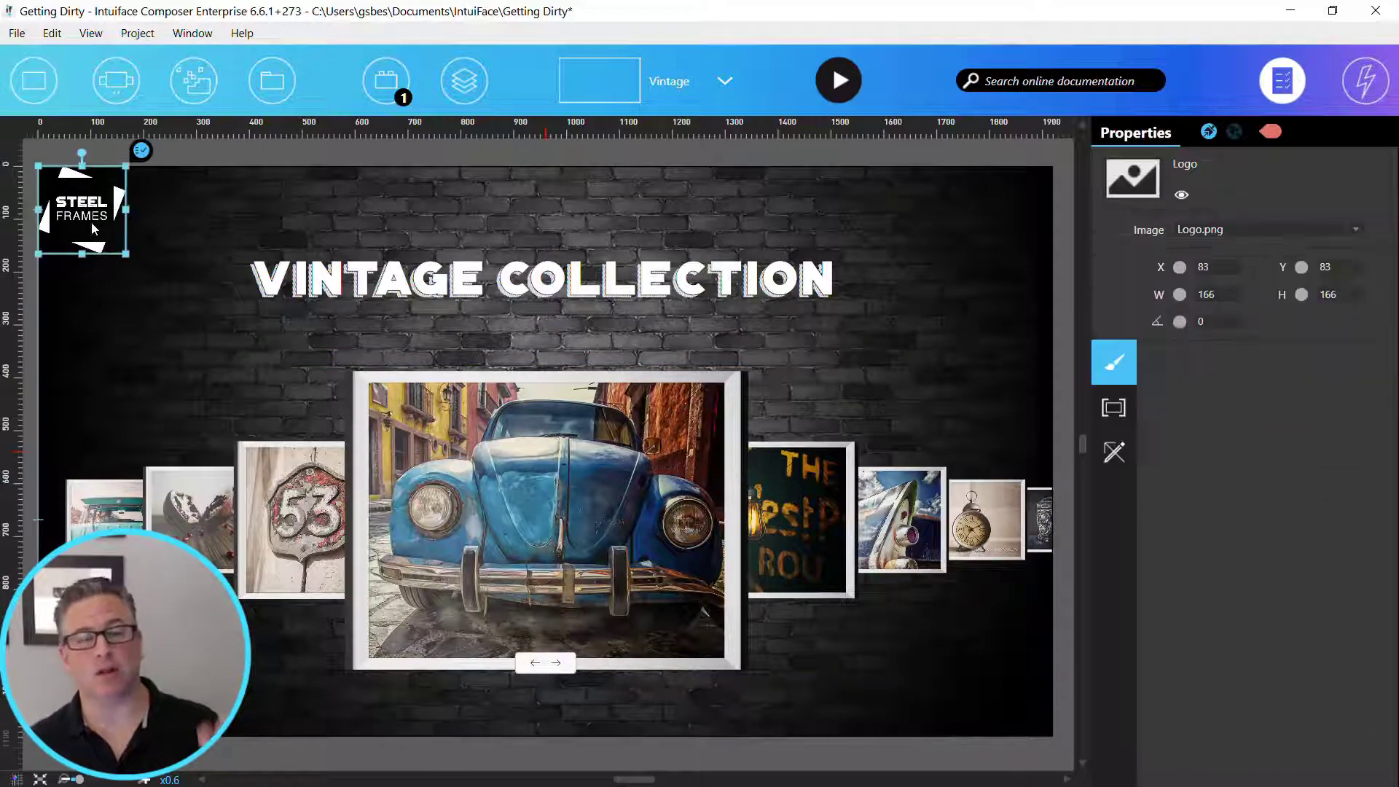
pyautogui.click(1374, 89)
pyautogui.click(1268, 84)
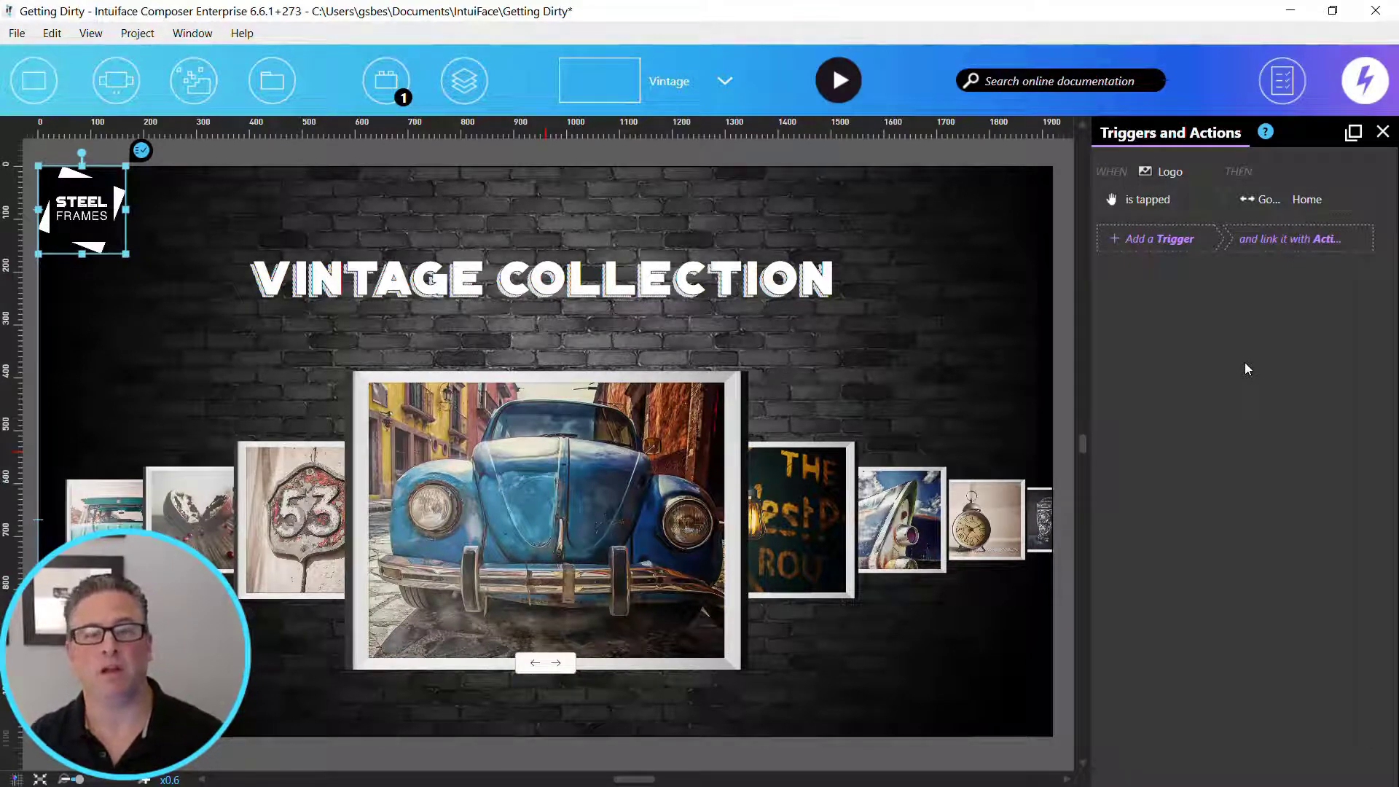
# - Switch to the Home scene and check the Nature and Vintage button images for existing triggers
pyautogui.click(682, 86)
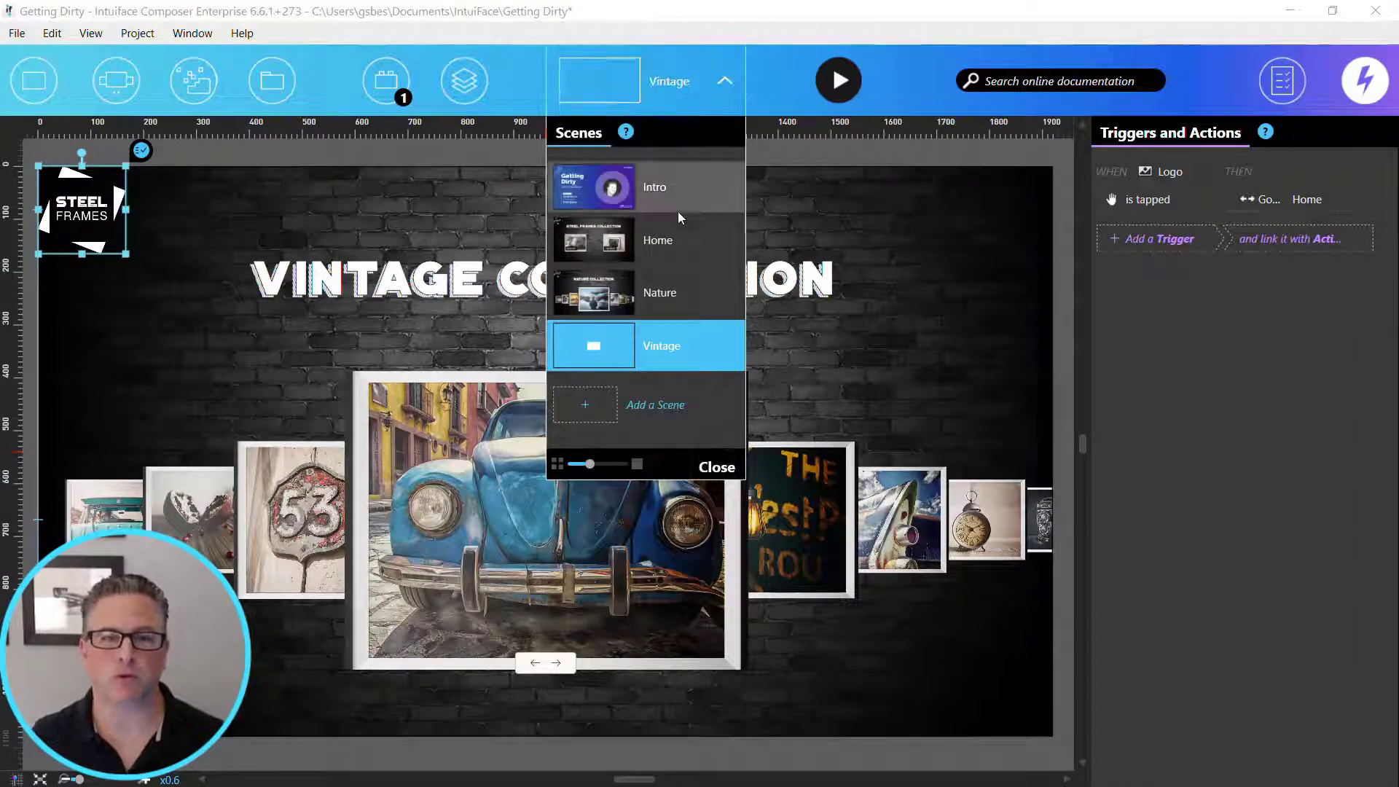
pyautogui.click(676, 234)
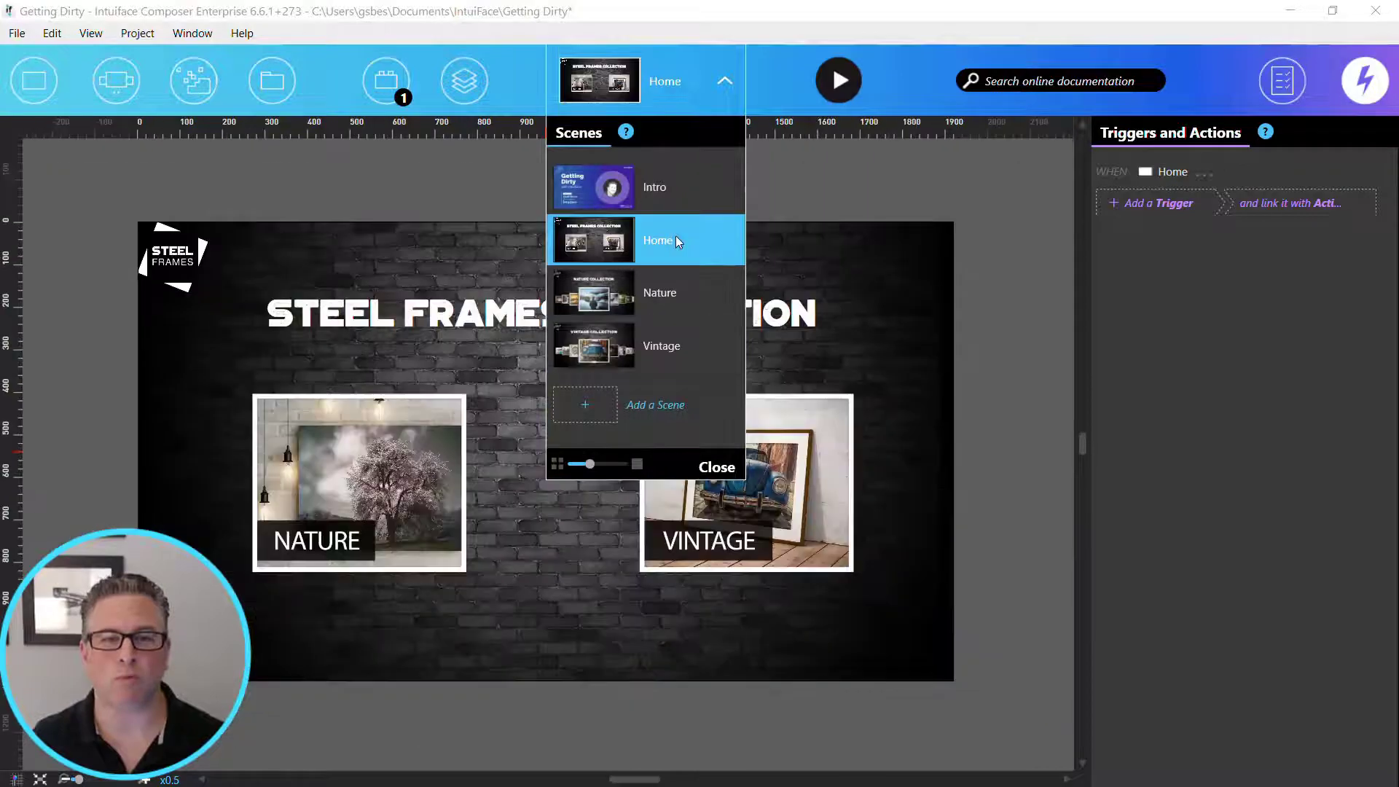
pyautogui.click(732, 465)
pyautogui.click(421, 453)
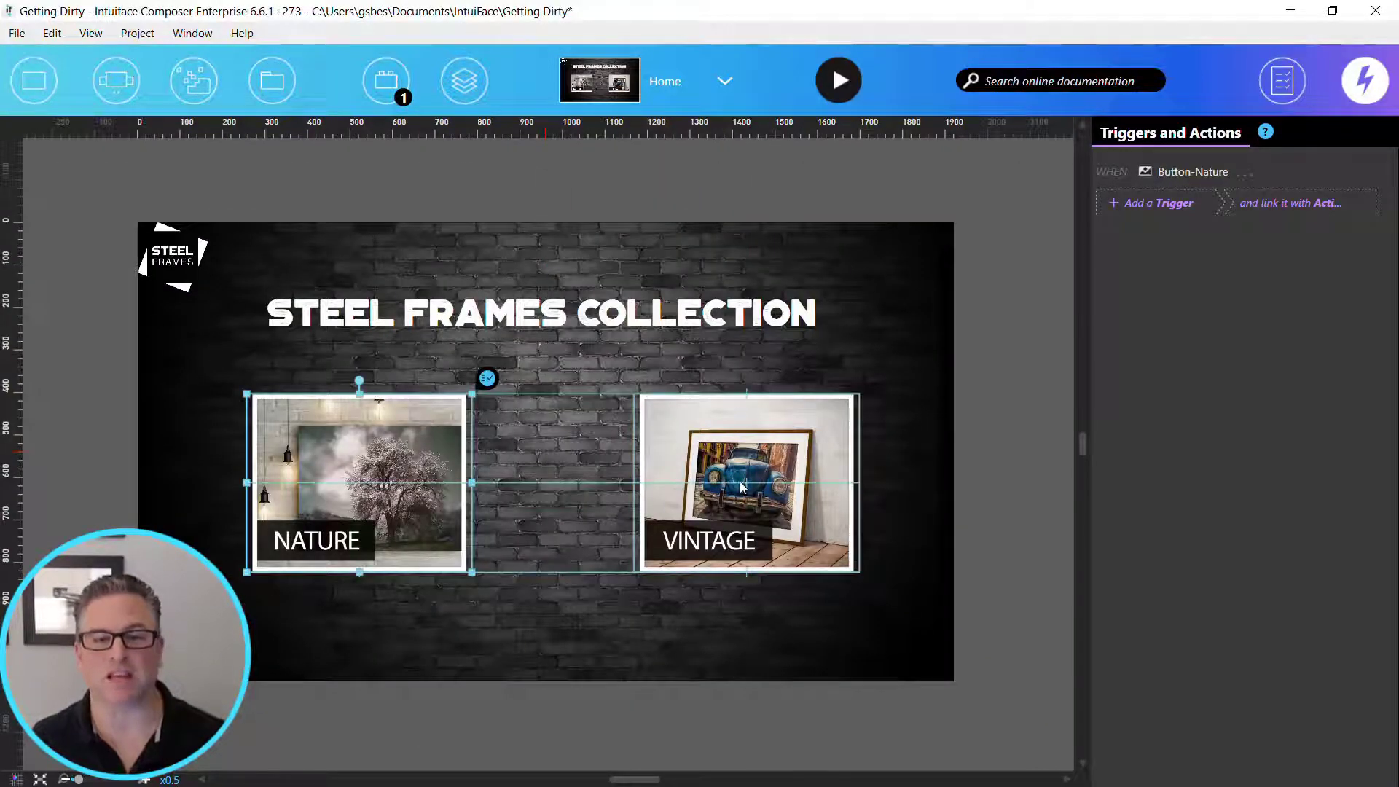
pyautogui.click(742, 487)
pyautogui.click(510, 395)
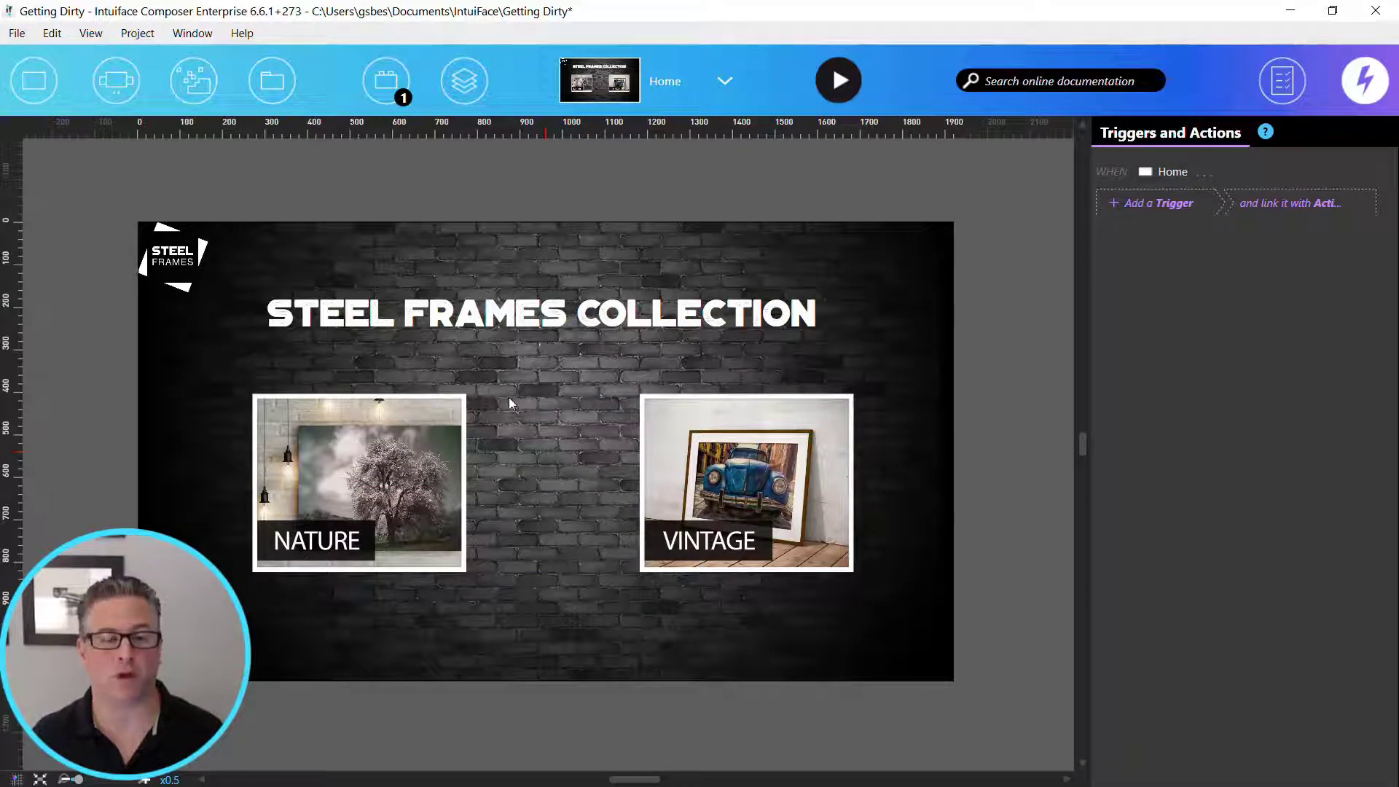
# - Add a trigger to the Nature button image so that tapping it goes to the Nature scene
pyautogui.click(403, 482)
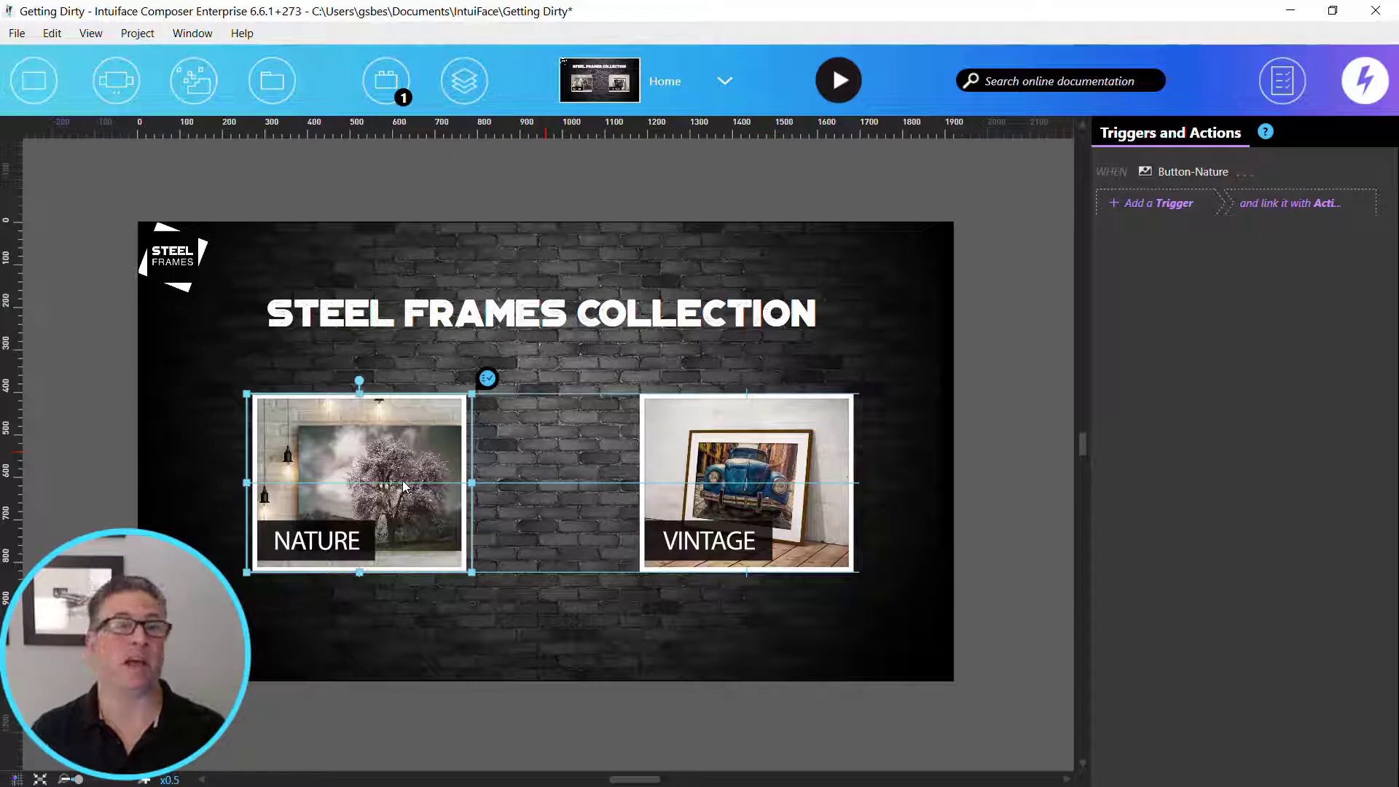
pyautogui.rightClick(403, 421)
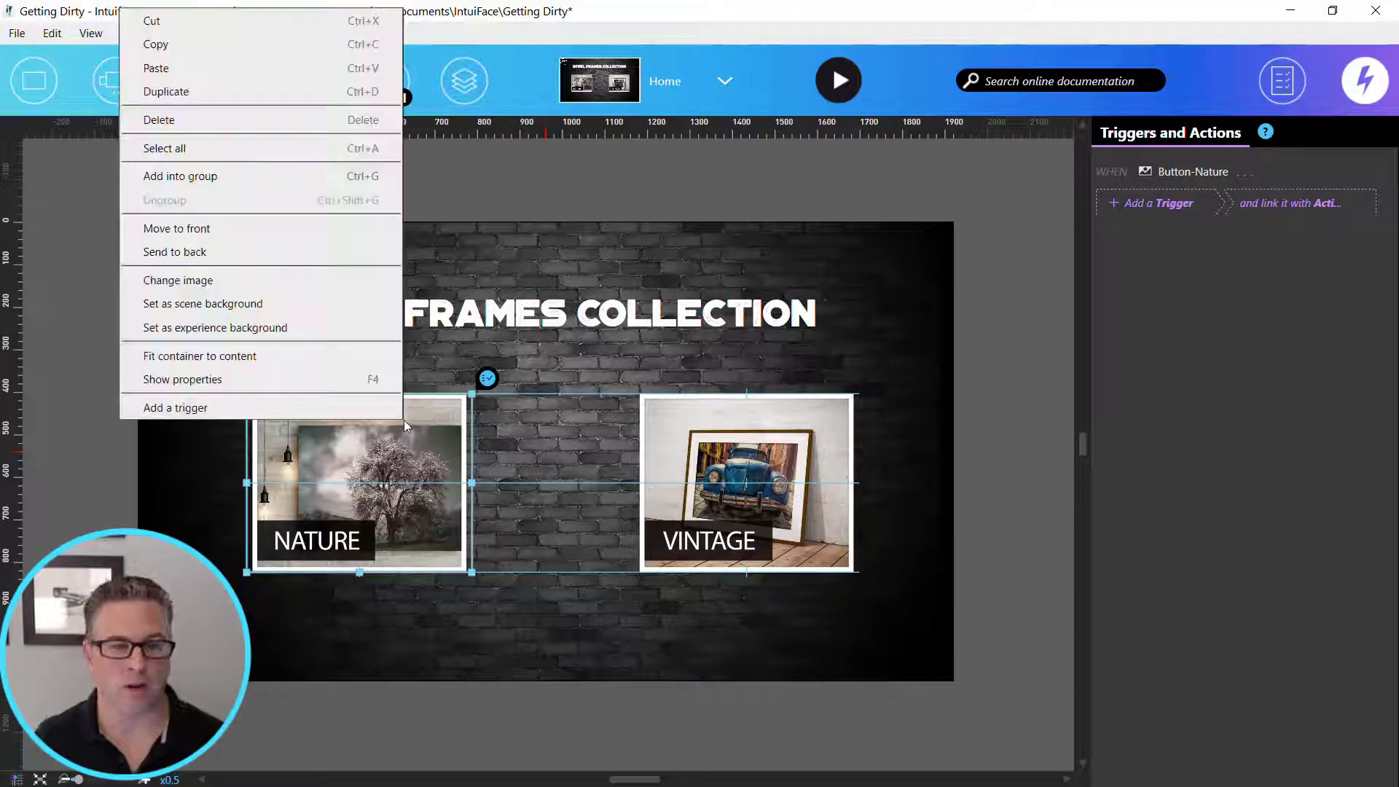
pyautogui.click(364, 412)
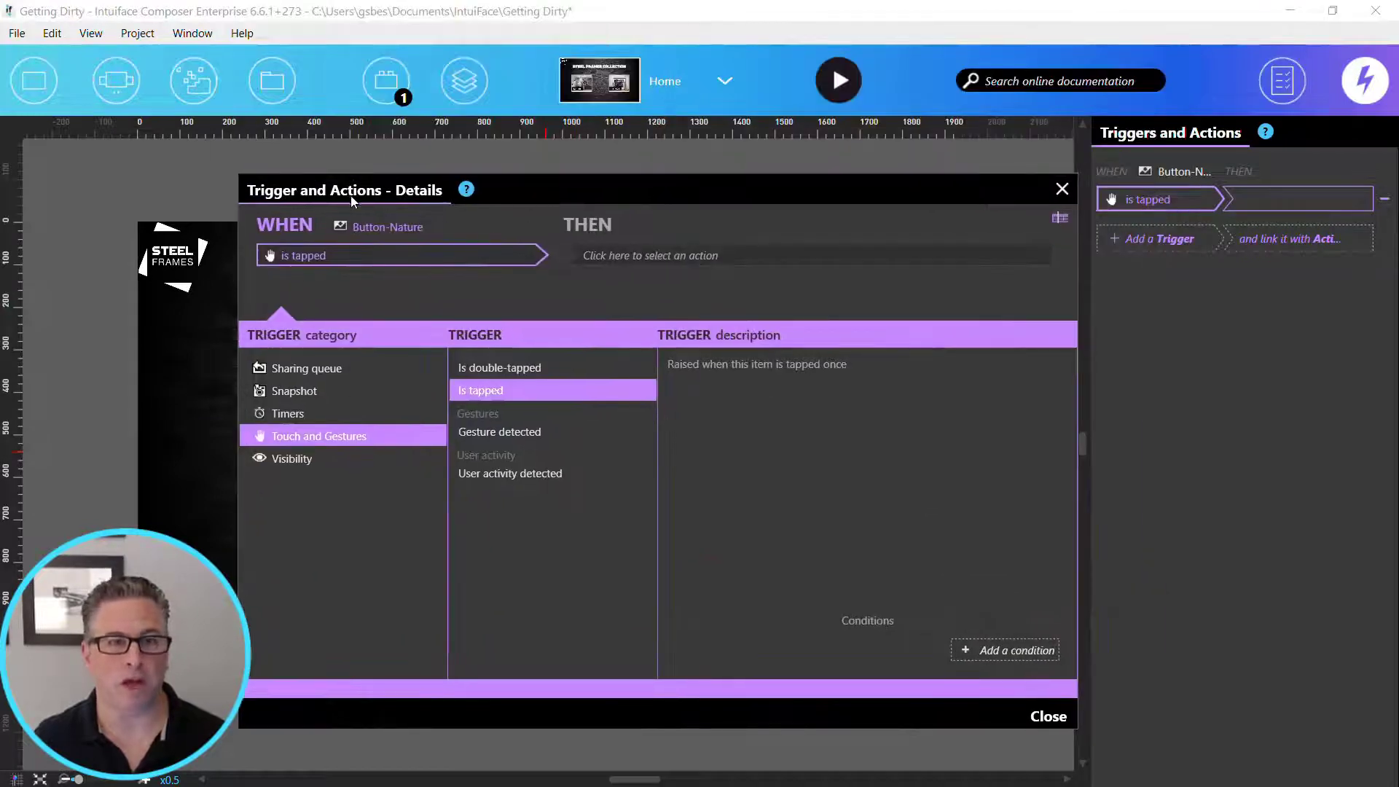
pyautogui.click(705, 251)
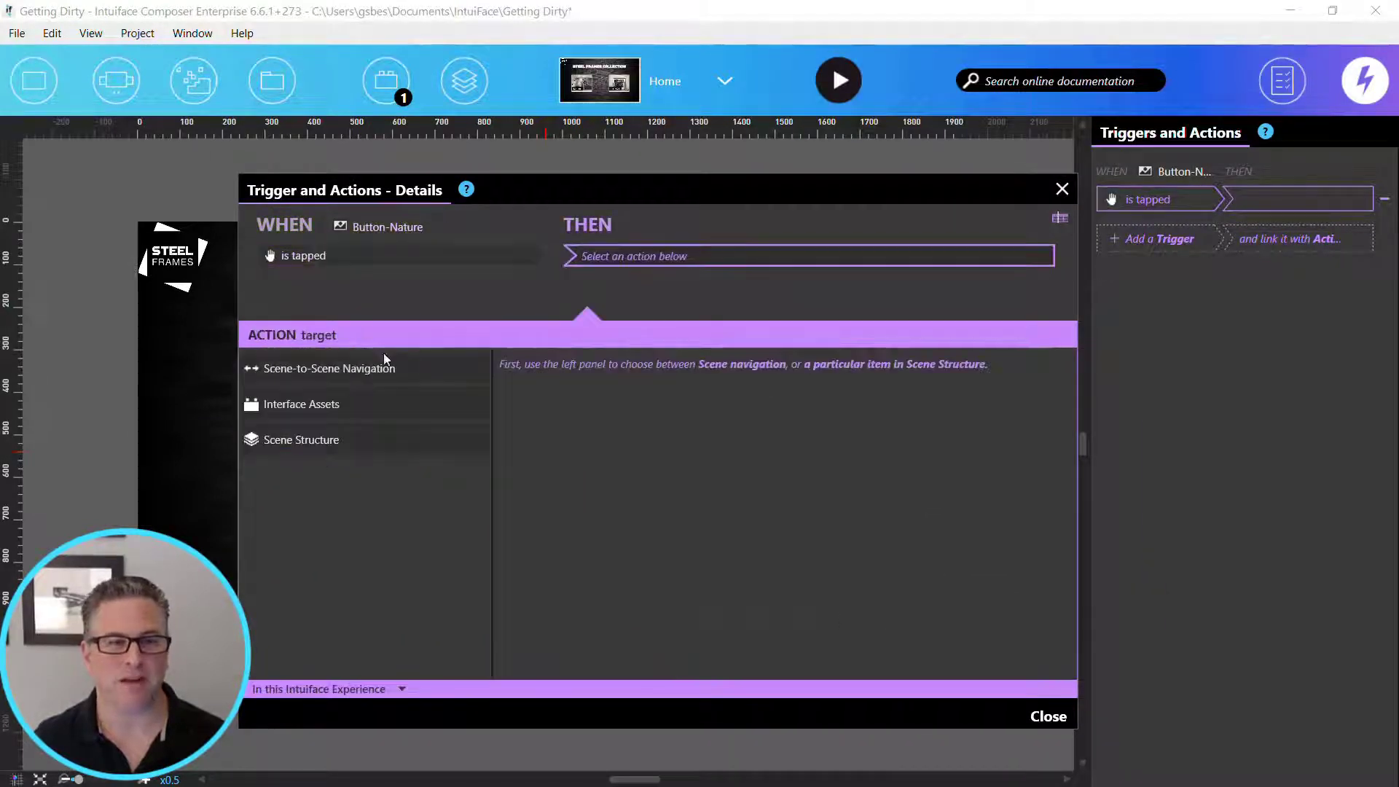
pyautogui.click(363, 370)
pyautogui.click(554, 369)
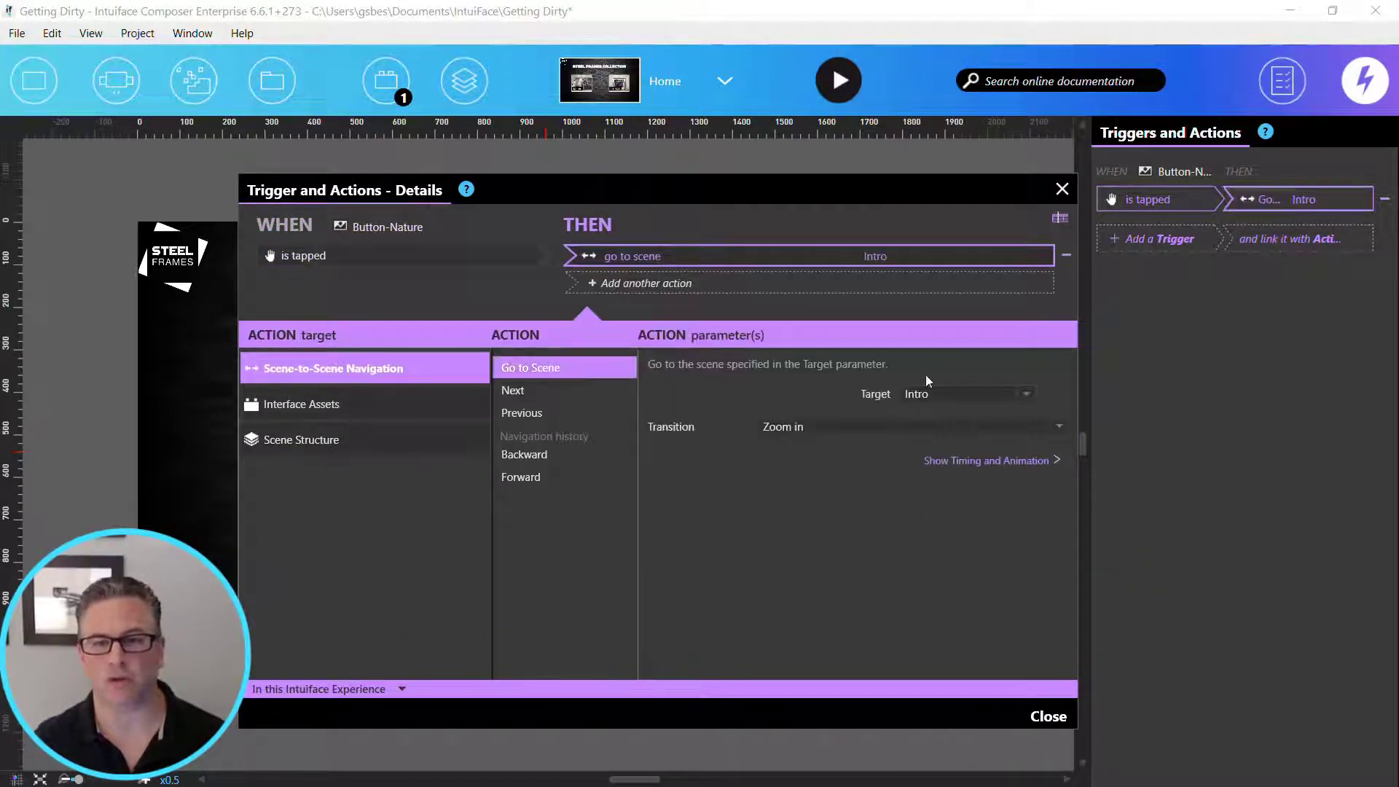
pyautogui.click(958, 392)
pyautogui.click(944, 449)
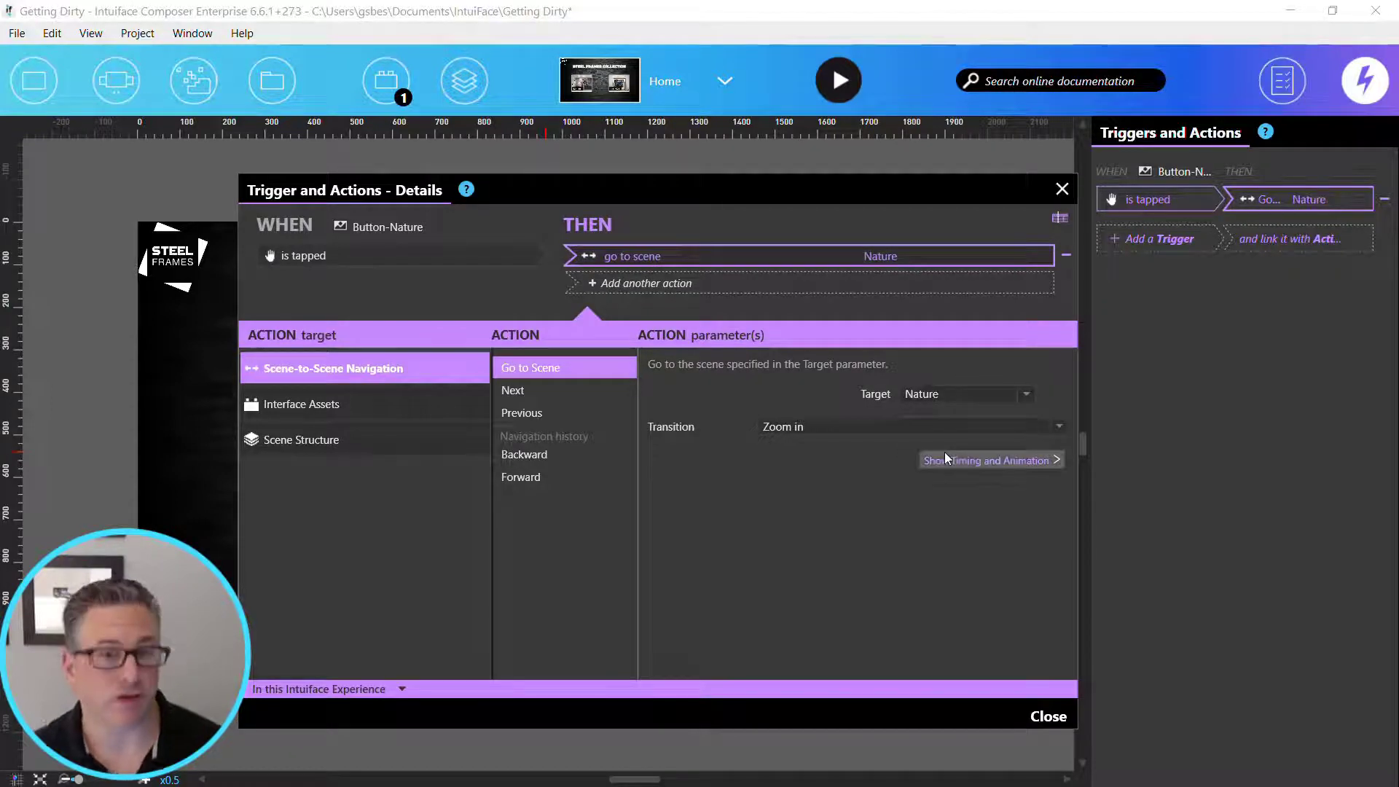
pyautogui.click(1048, 716)
# - Add a trigger to the Vintage button image so that tapping it goes to the Vintage scene
pyautogui.click(803, 483)
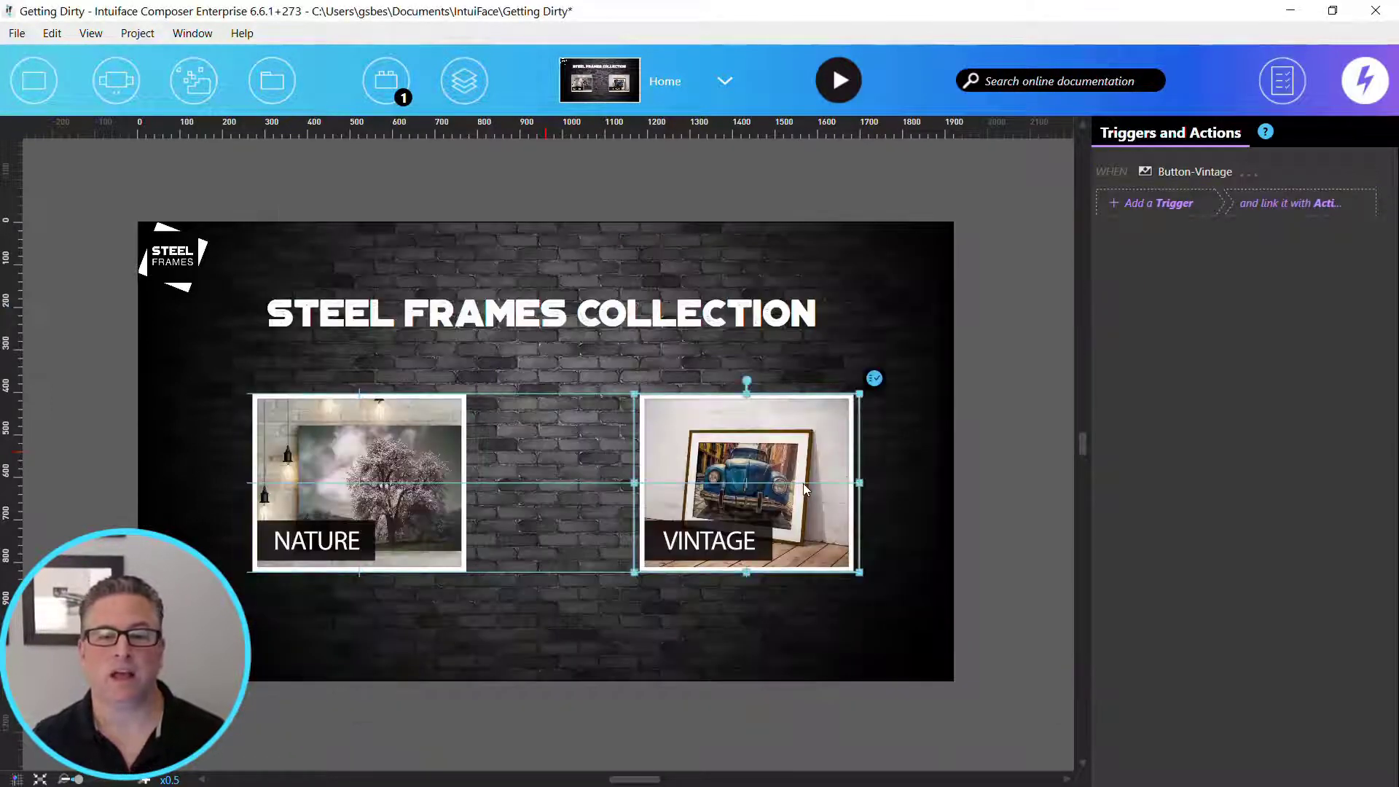
pyautogui.rightClick(803, 483)
pyautogui.click(646, 470)
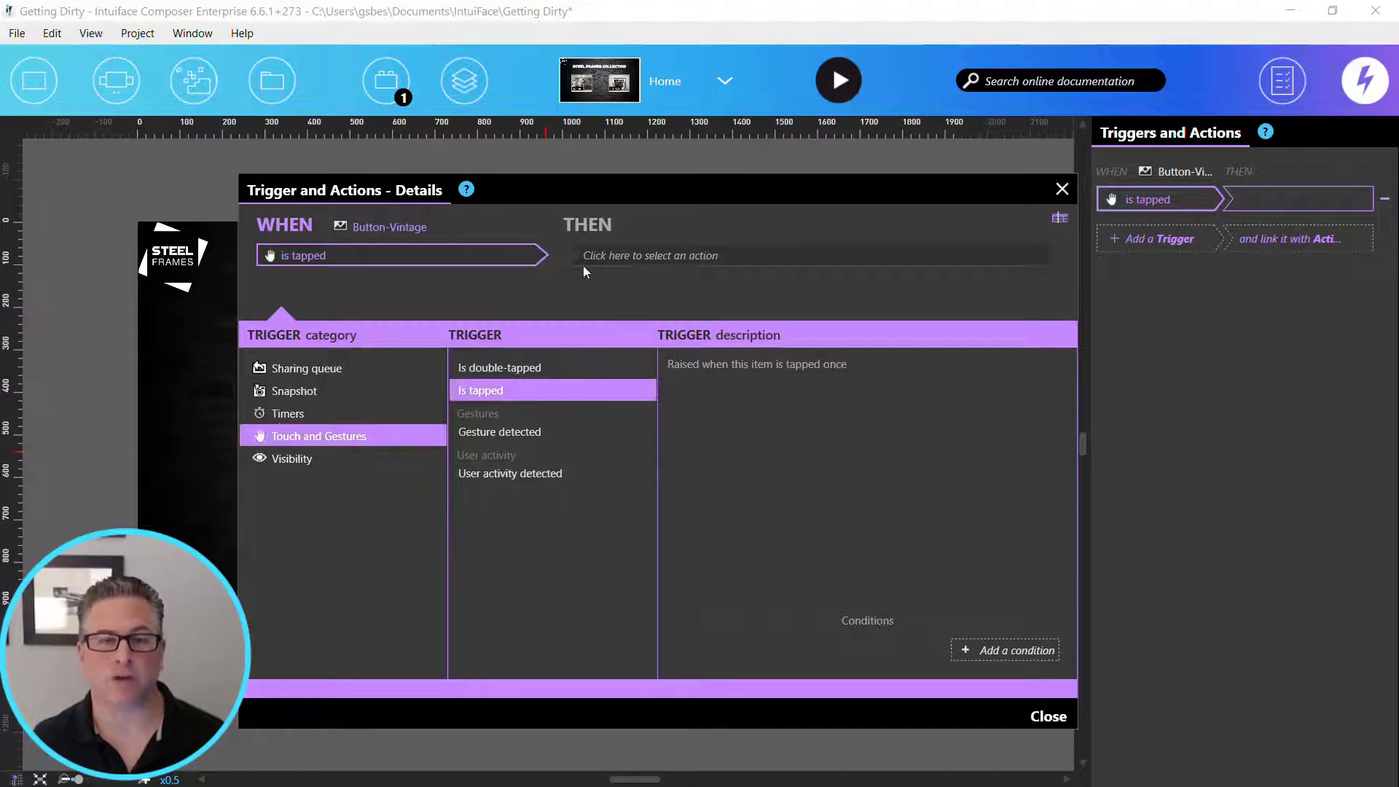
pyautogui.click(661, 256)
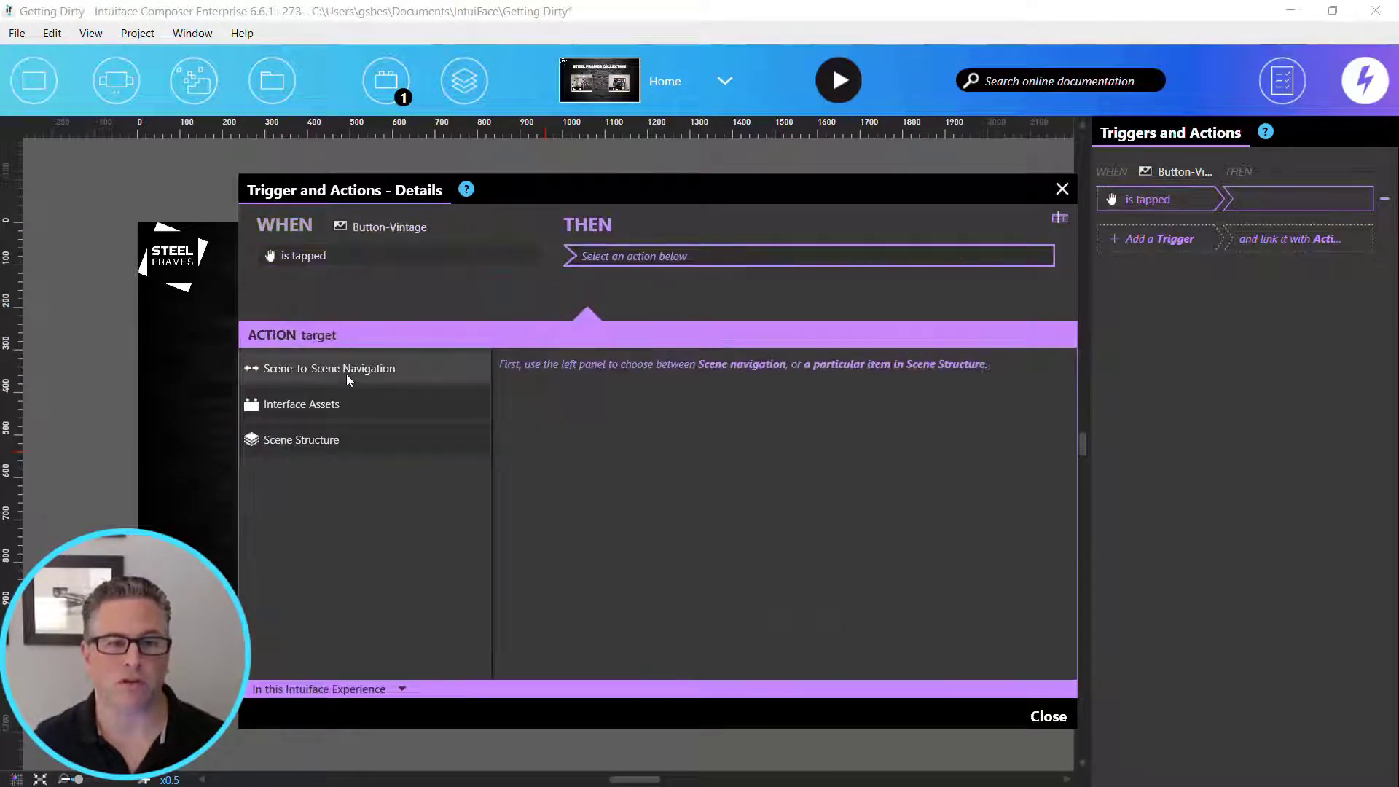
pyautogui.click(712, 368)
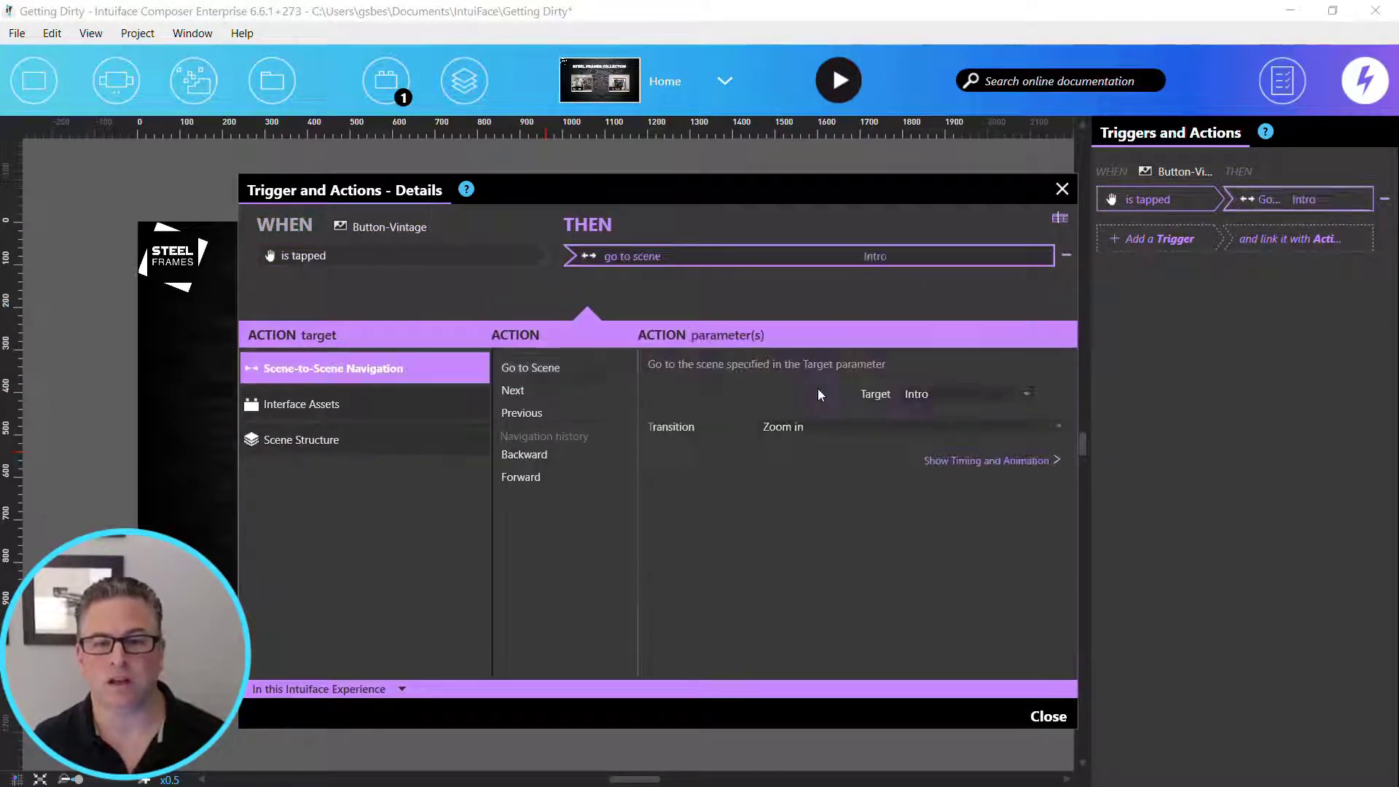
pyautogui.click(908, 392)
pyautogui.click(924, 467)
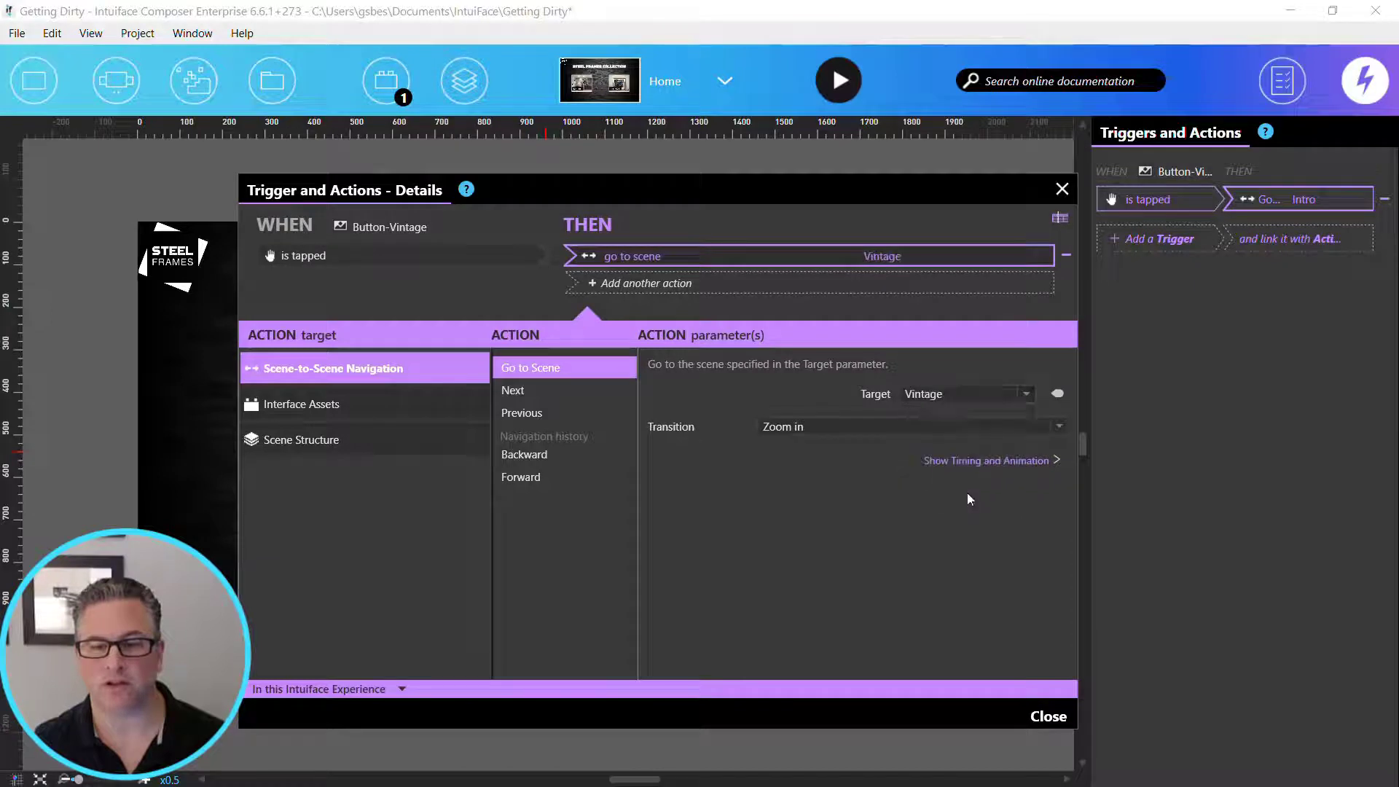
pyautogui.click(1048, 717)
pyautogui.click(720, 171)
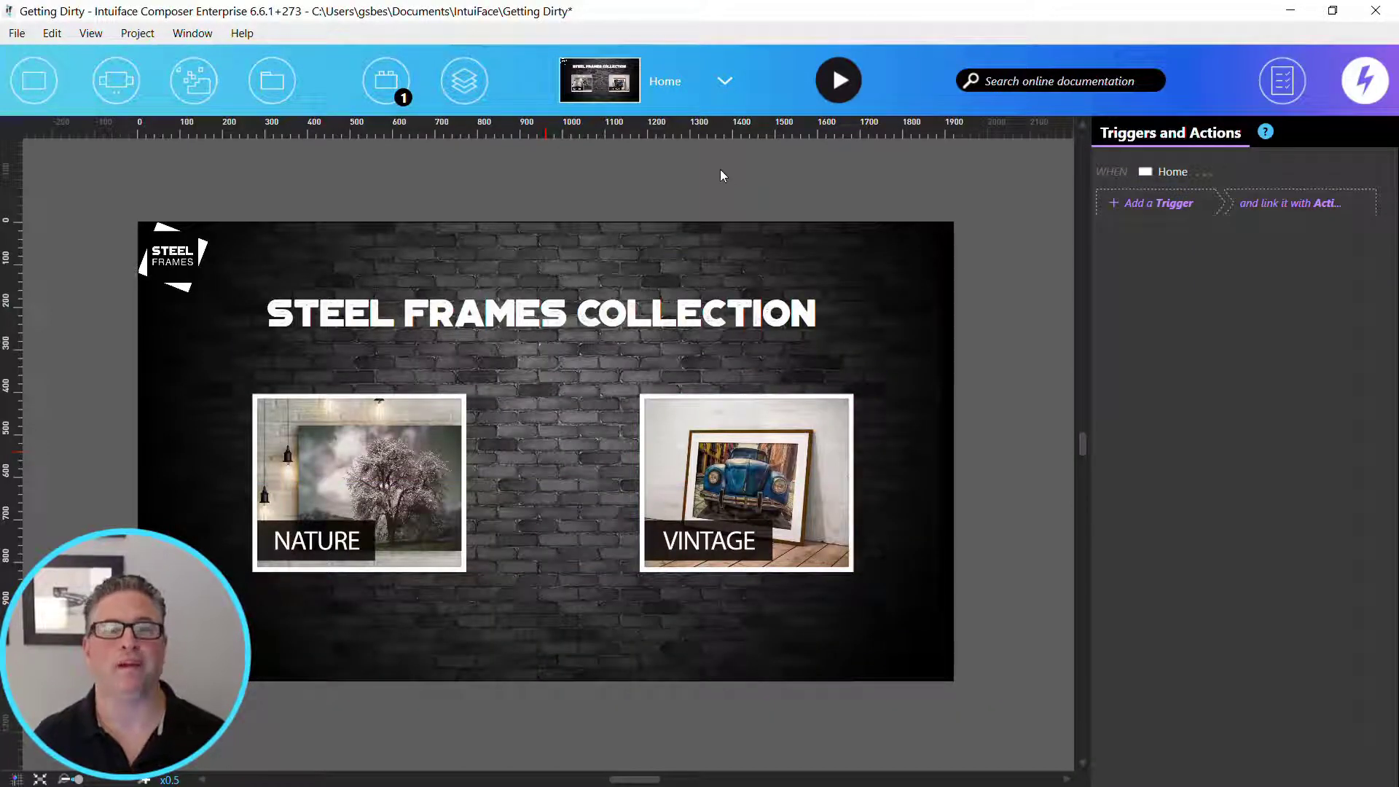
# - Play the experience from the Home scene and test the Nature button's link to the Nature collection
pyautogui.click(842, 83)
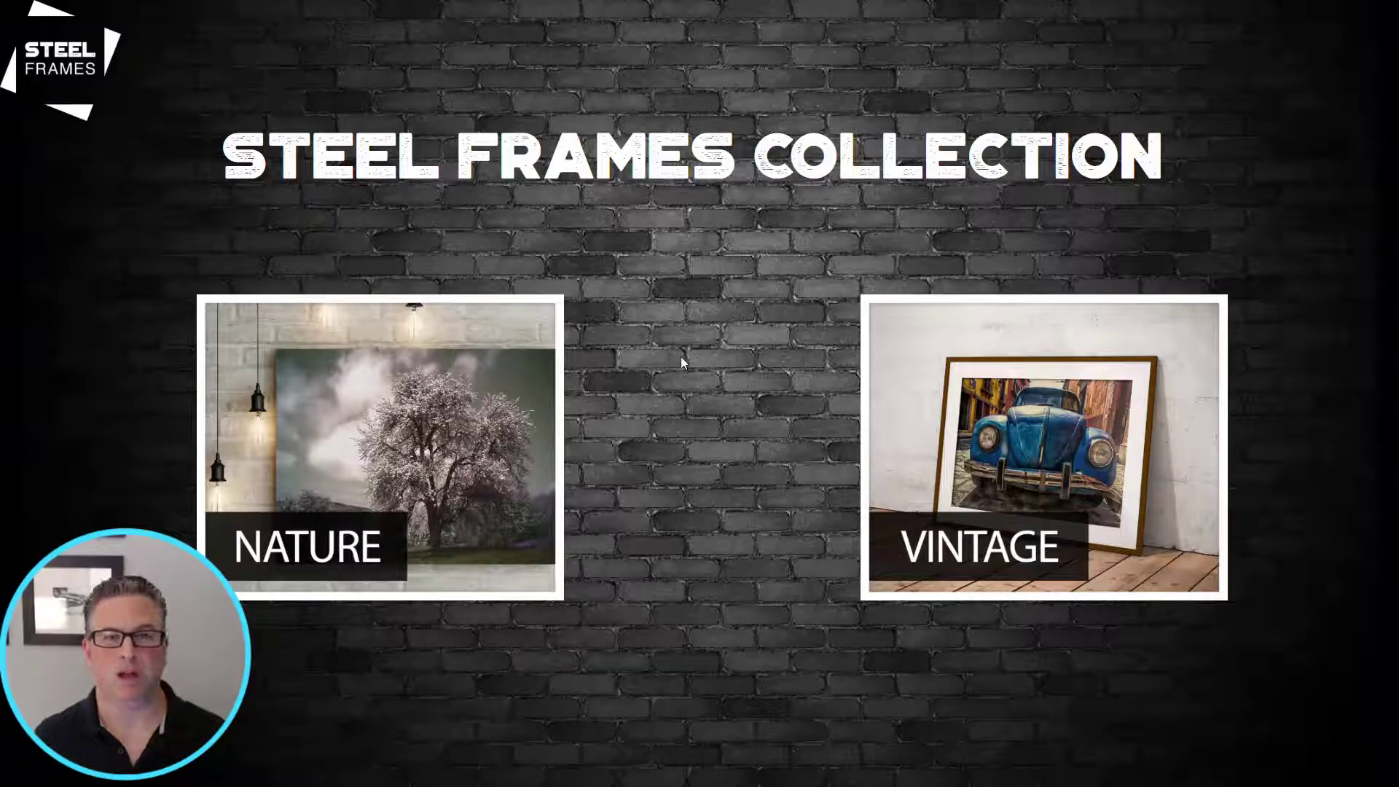
pyautogui.click(413, 447)
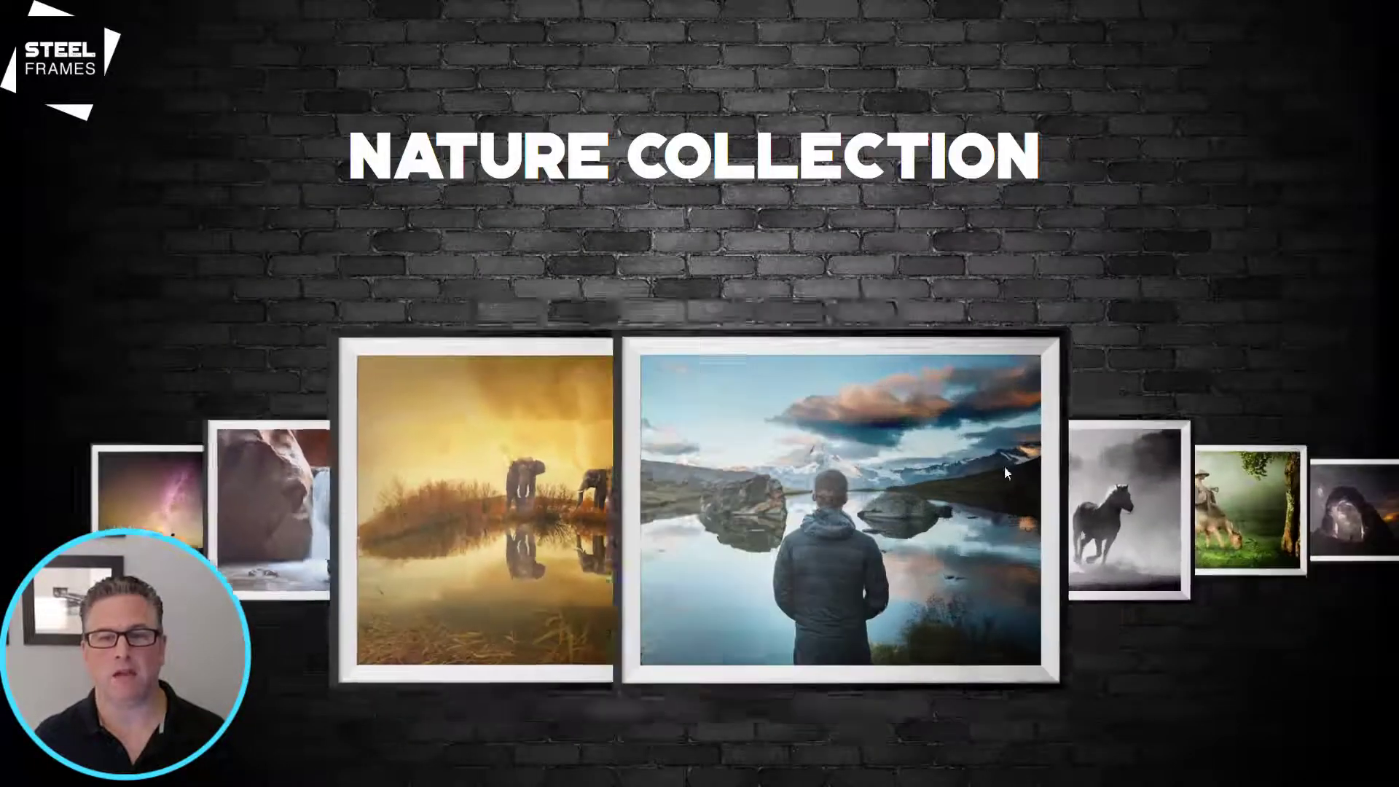